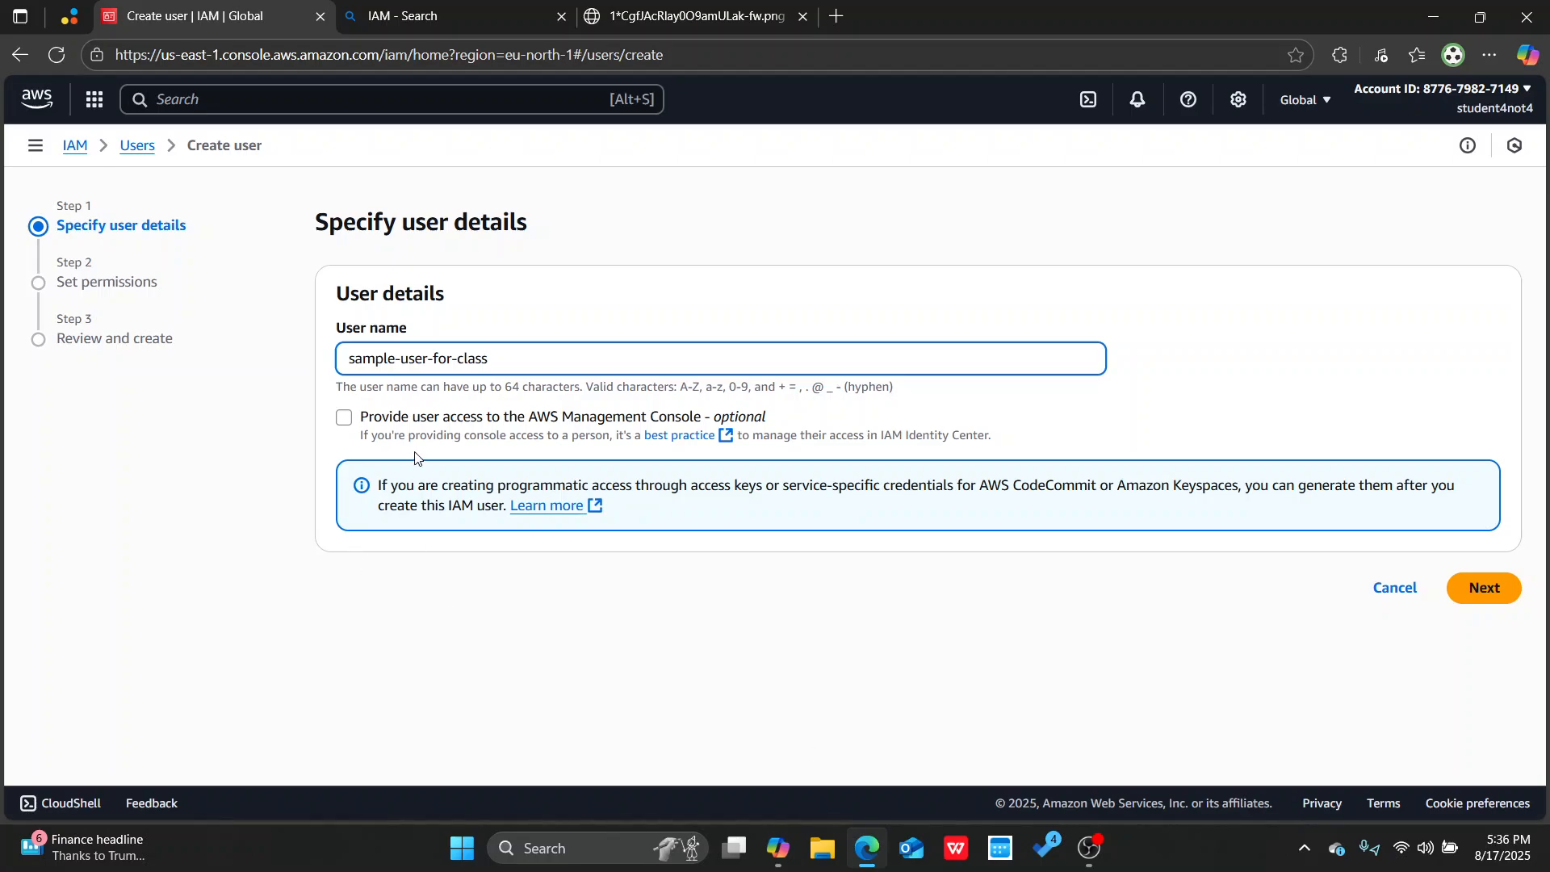
# Provide sample-user-for-class with AWS Management Console access and choose to create an IAM user as the user type
pyautogui.click(344, 419)
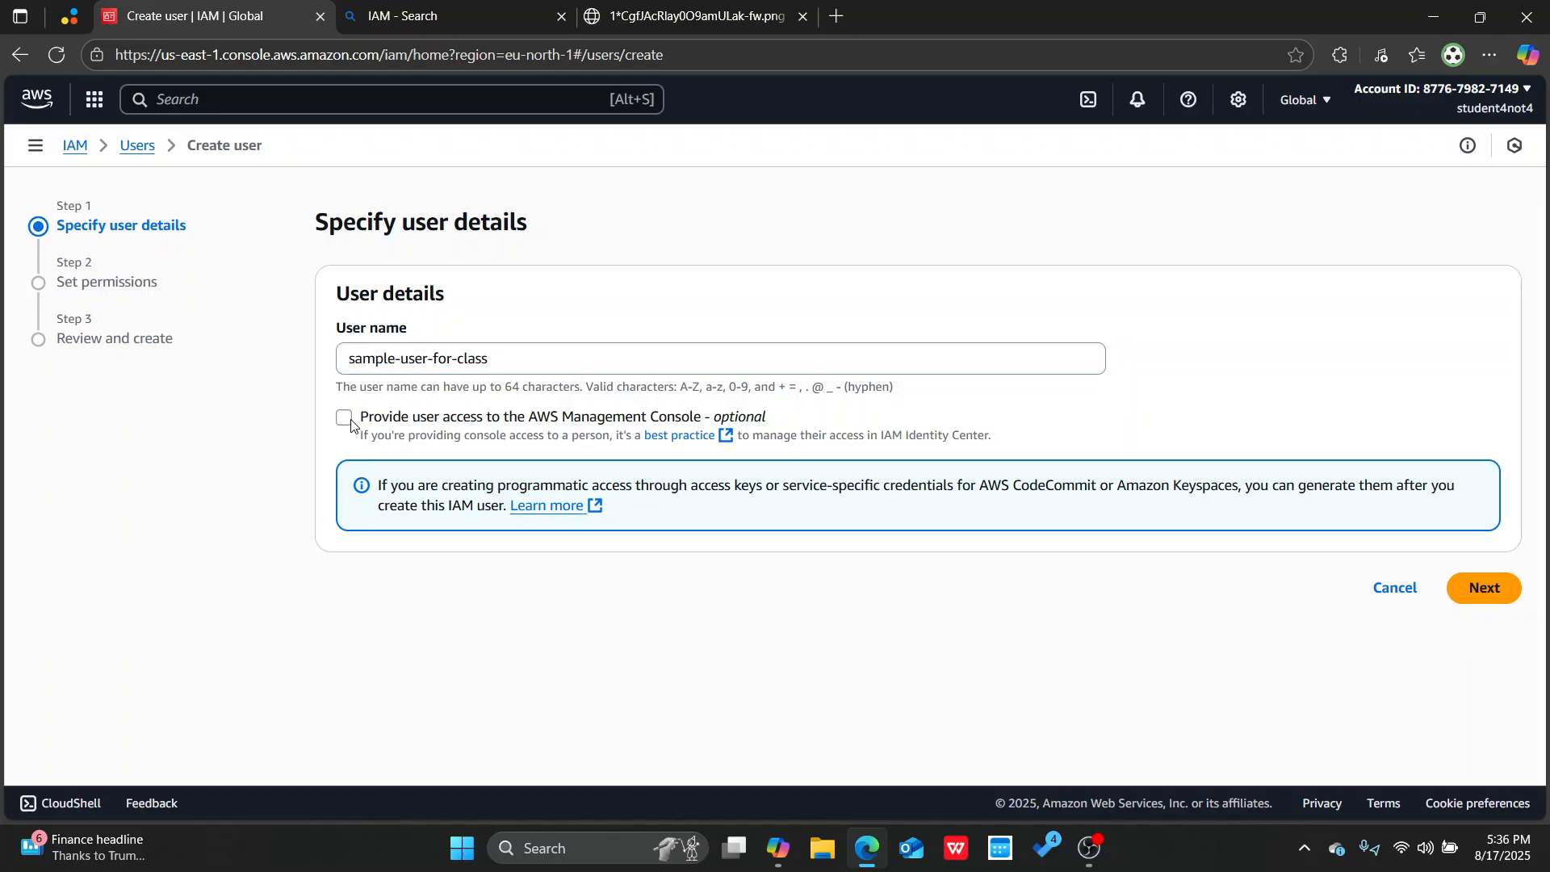
pyautogui.scroll(-2, 813, 531)
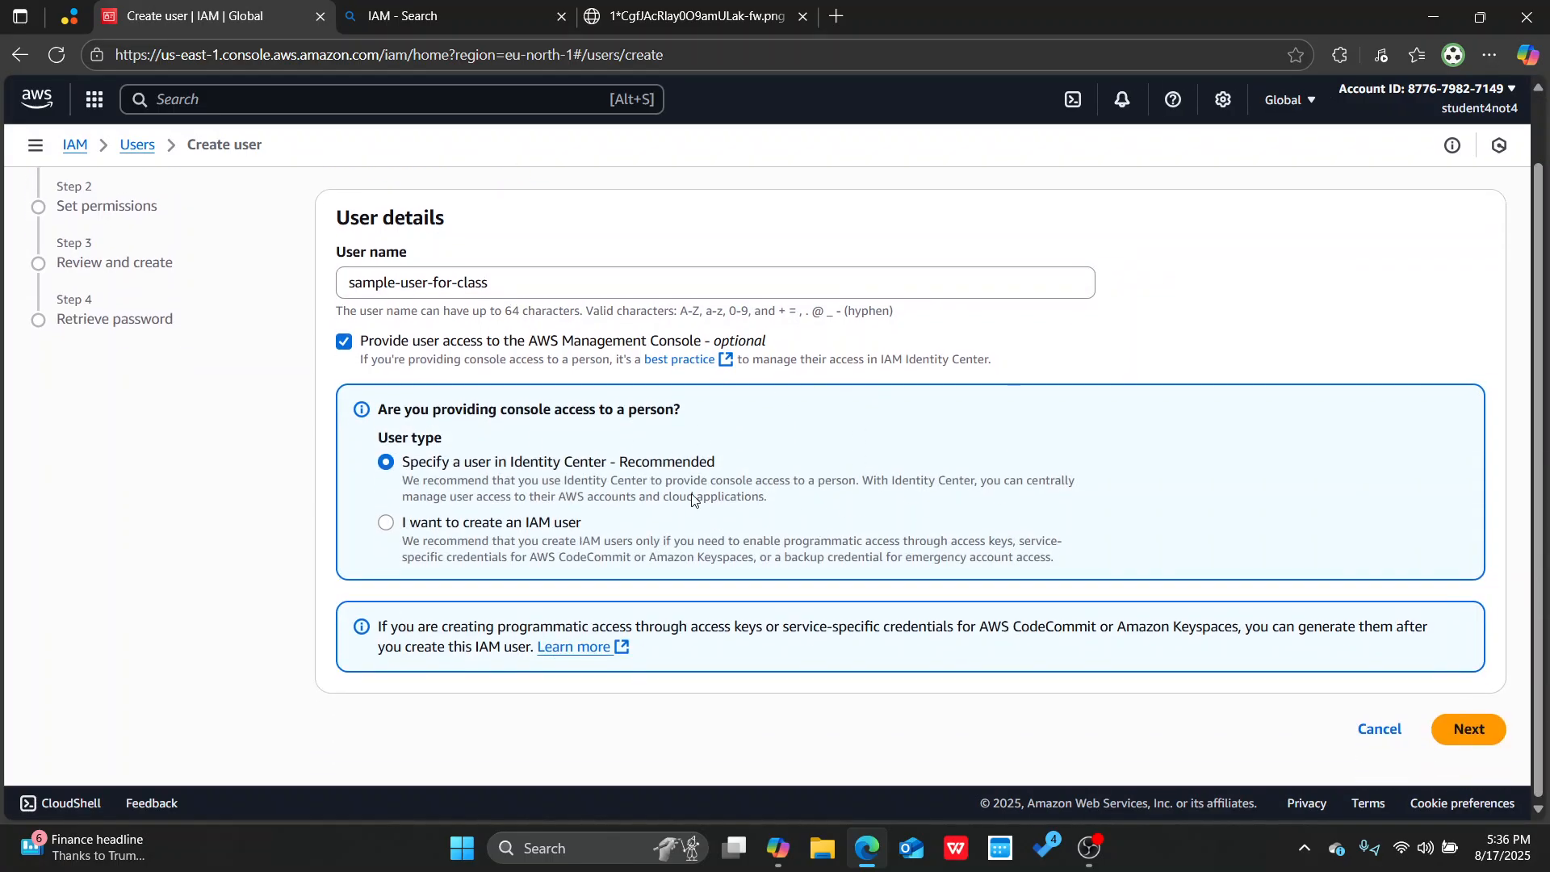
pyautogui.scroll(2, 695, 498)
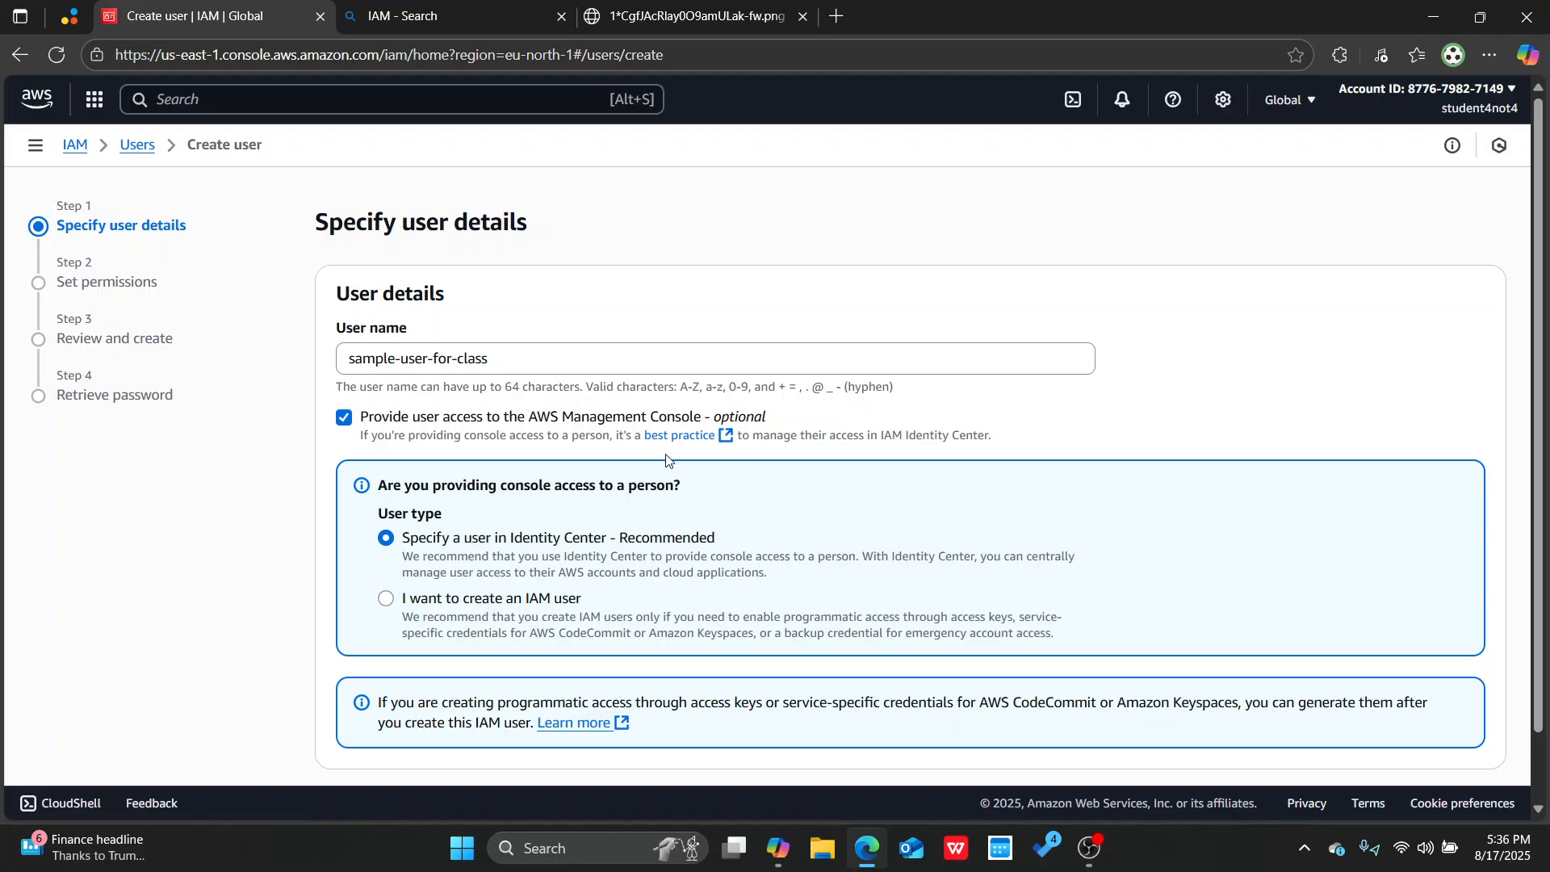
pyautogui.scroll(-2, 644, 474)
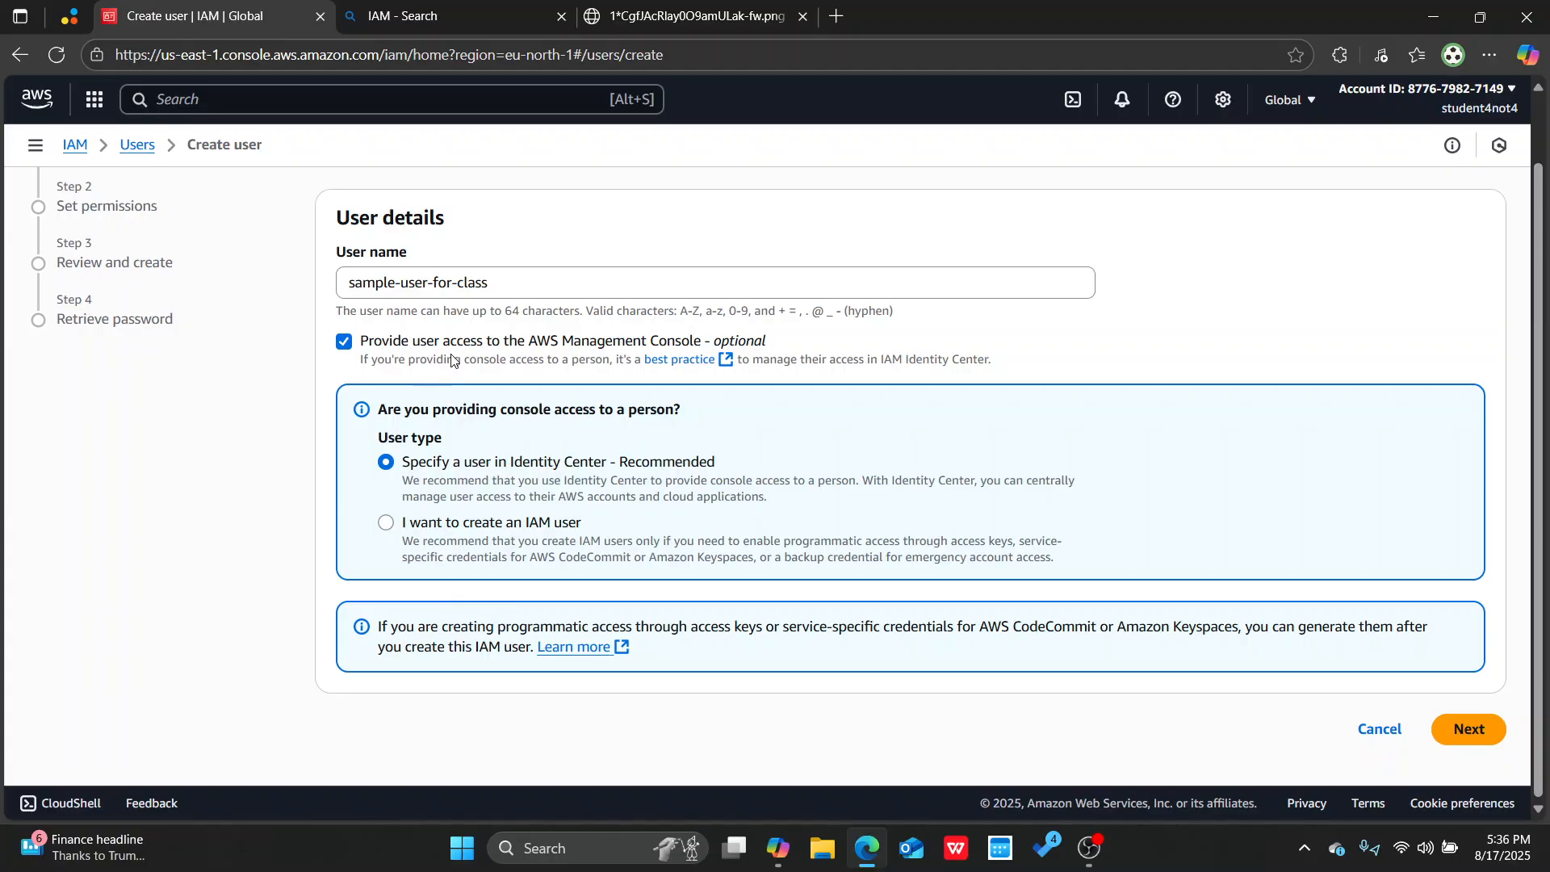
pyautogui.click(417, 538)
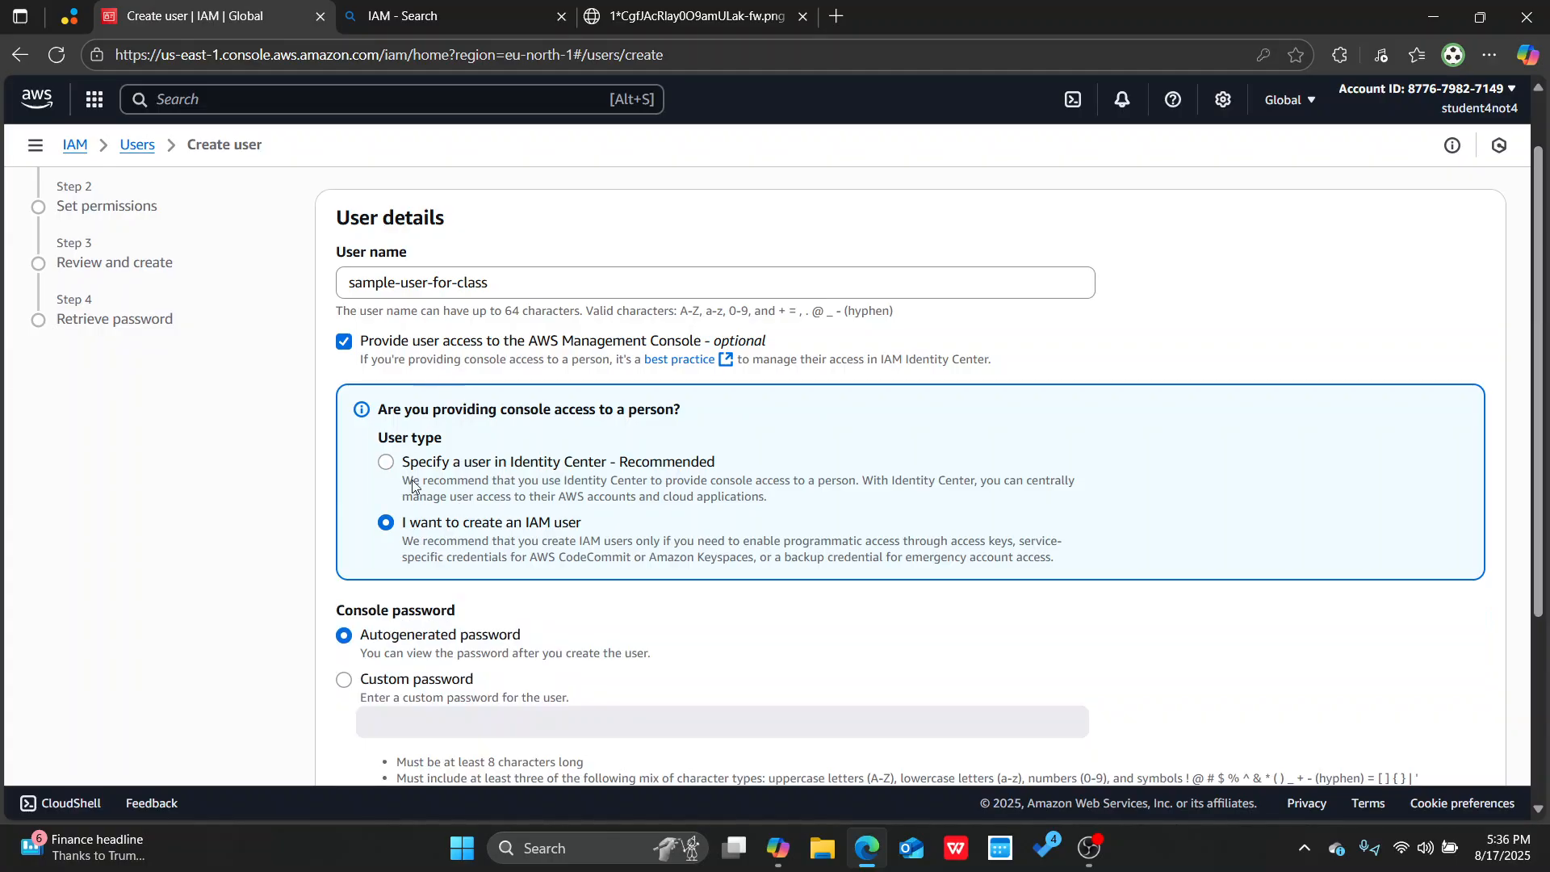
pyautogui.moveTo(411, 478); pyautogui.dragTo(536, 467)
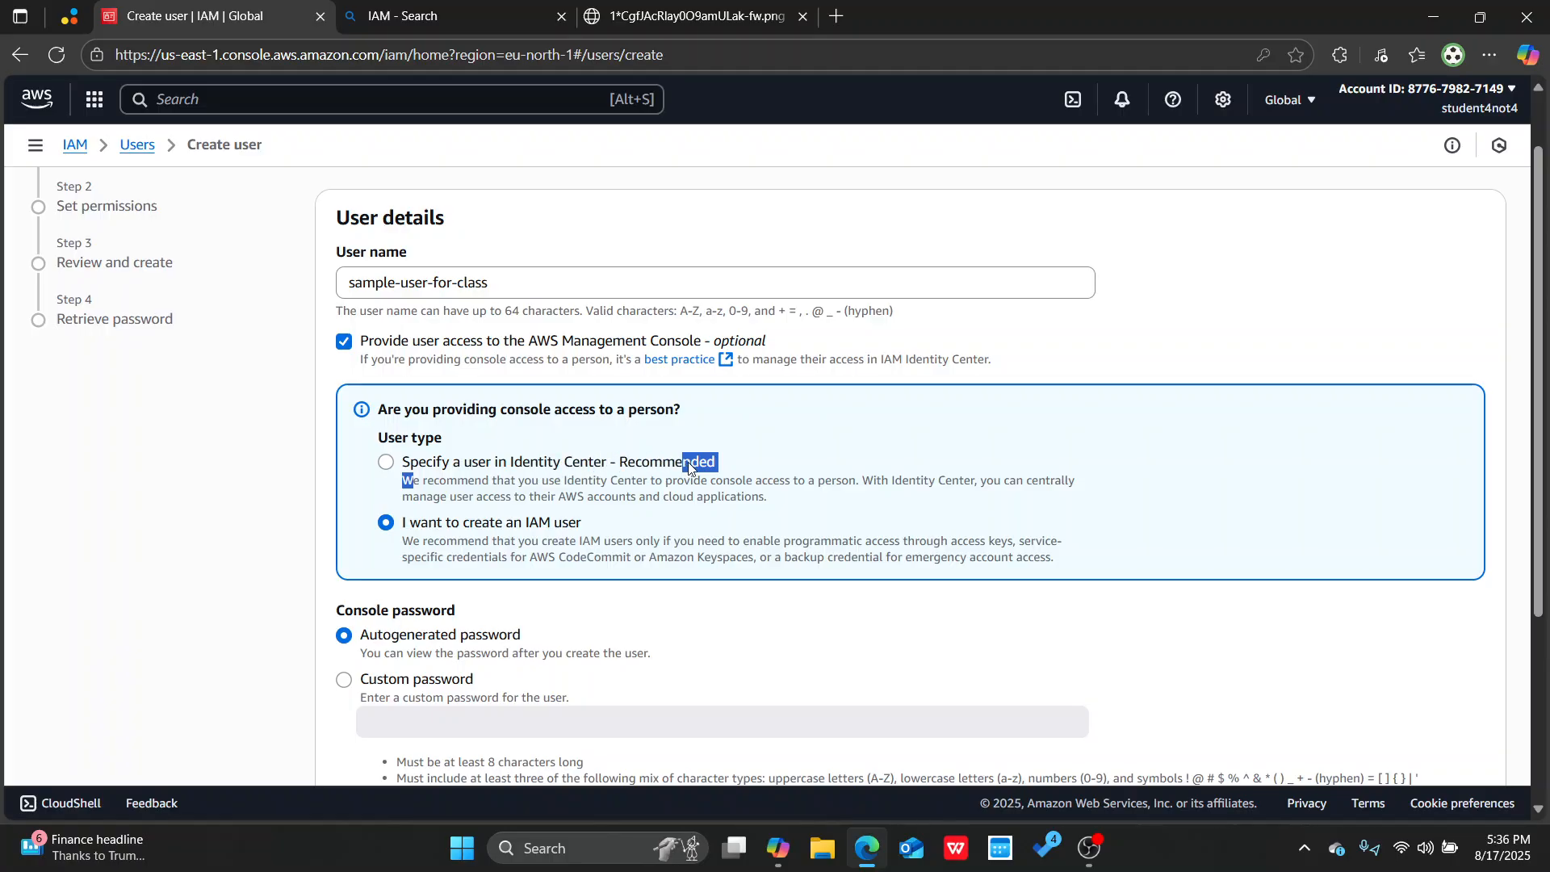
pyautogui.moveTo(689, 467); pyautogui.dragTo(689, 466)
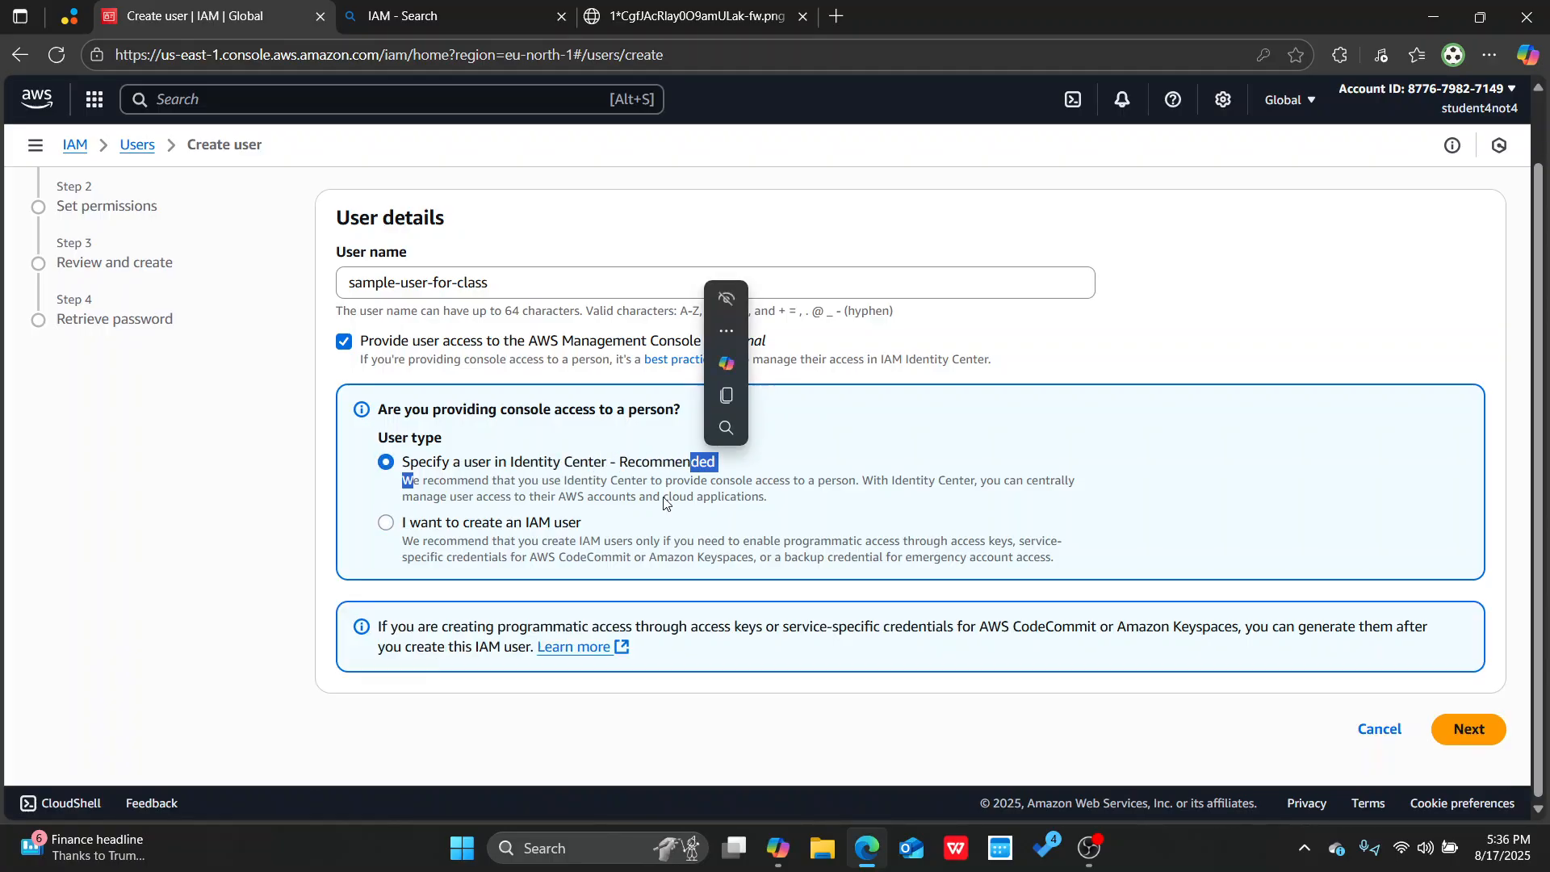
pyautogui.click(422, 522)
# Choose a custom console password for the new user and enter the password
pyautogui.scroll(-3, 694, 570)
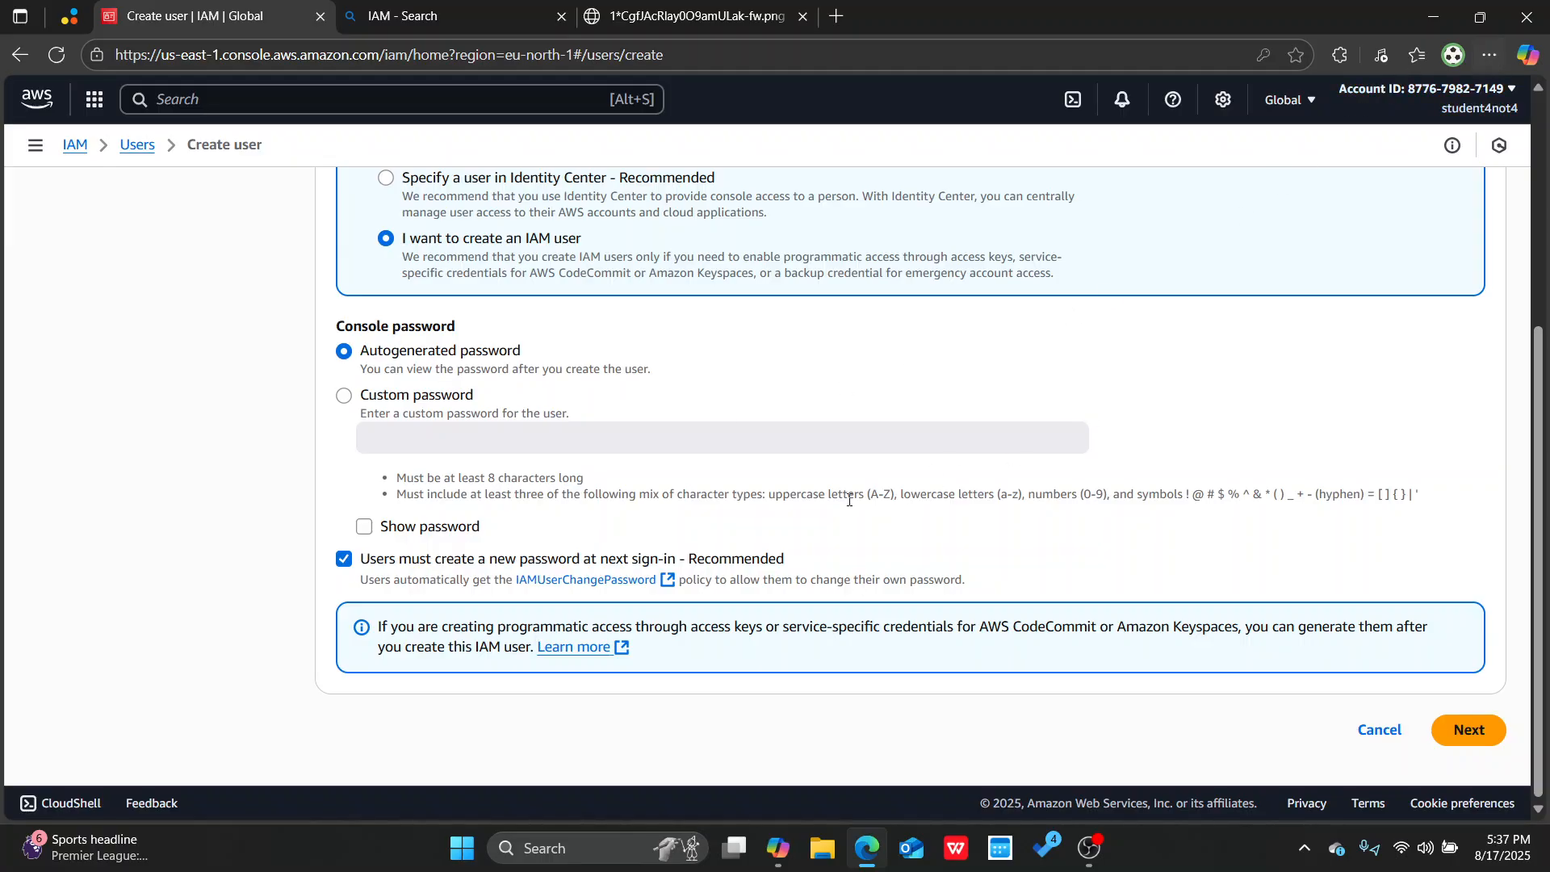
pyautogui.click(419, 534)
pyautogui.click(419, 535)
pyautogui.click(396, 398)
pyautogui.click(399, 434)
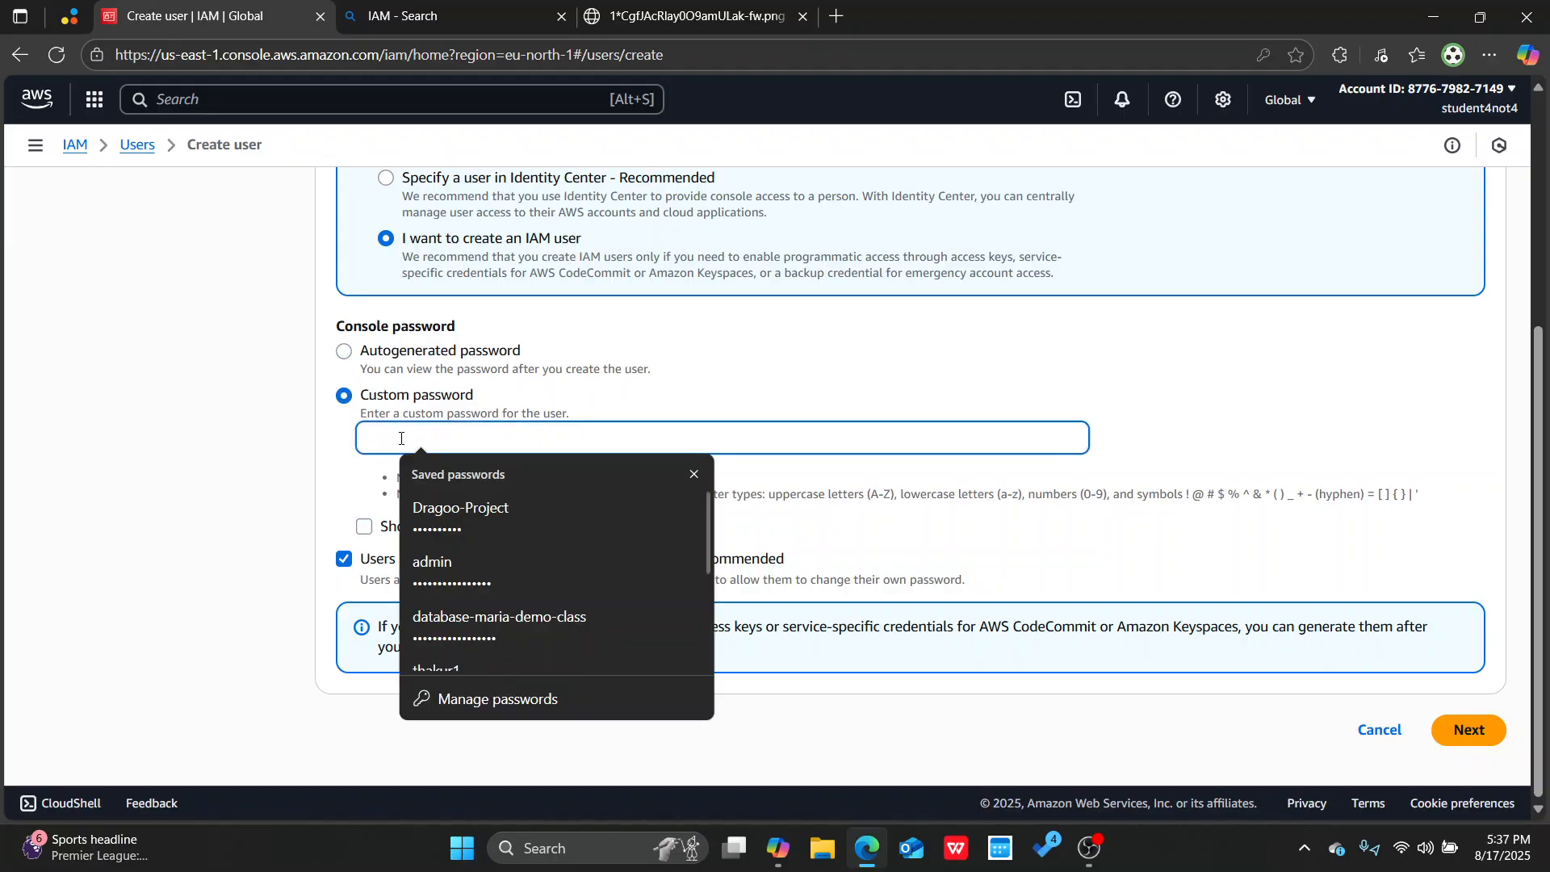
pyautogui.write('••••••••••')
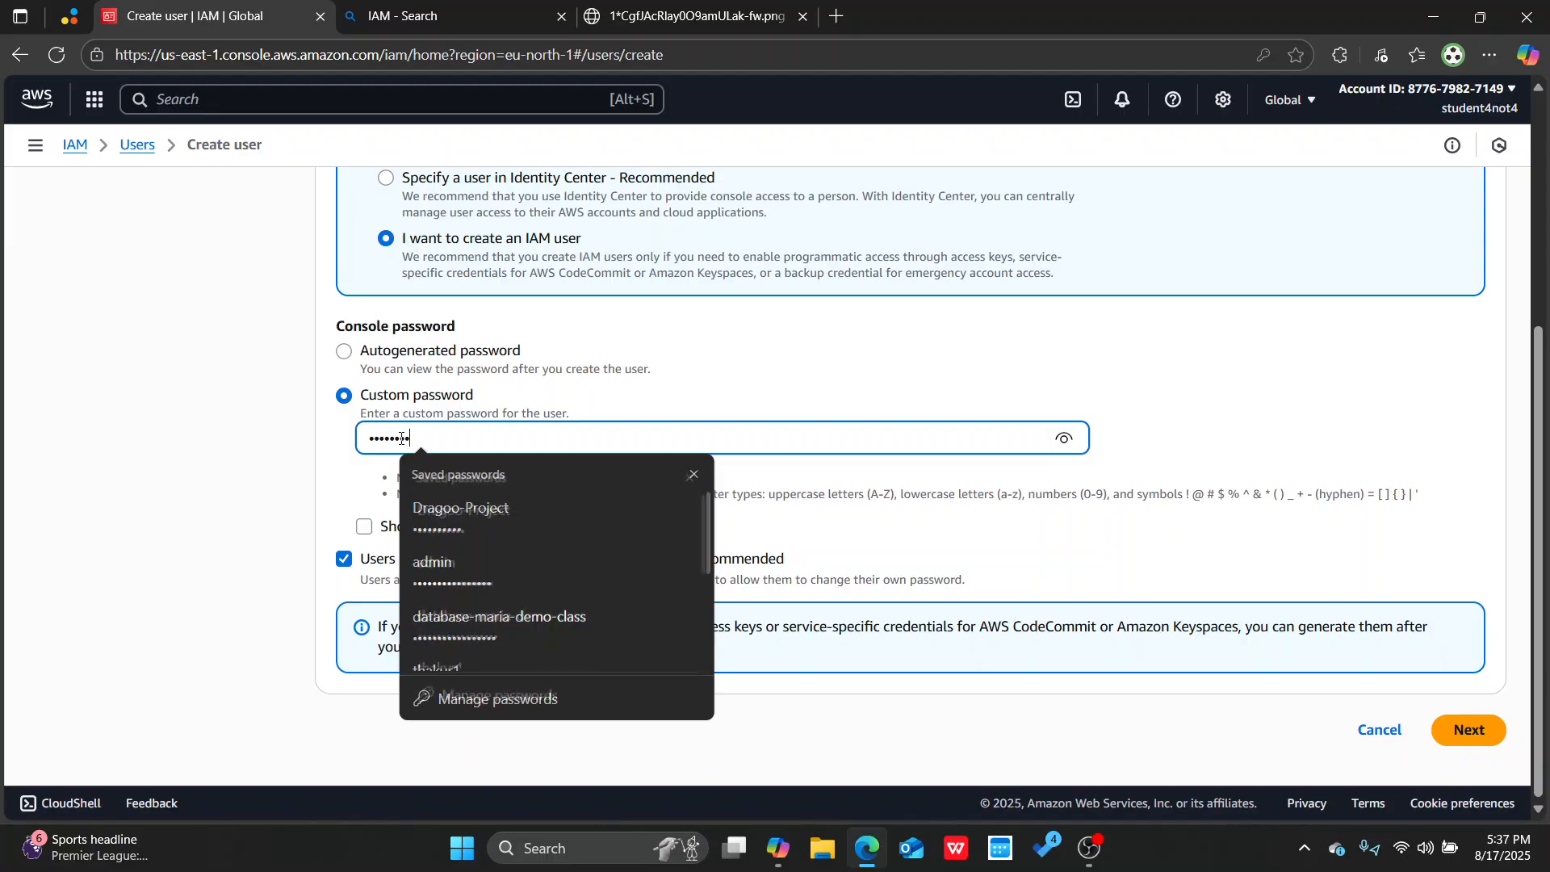
pyautogui.click(890, 530)
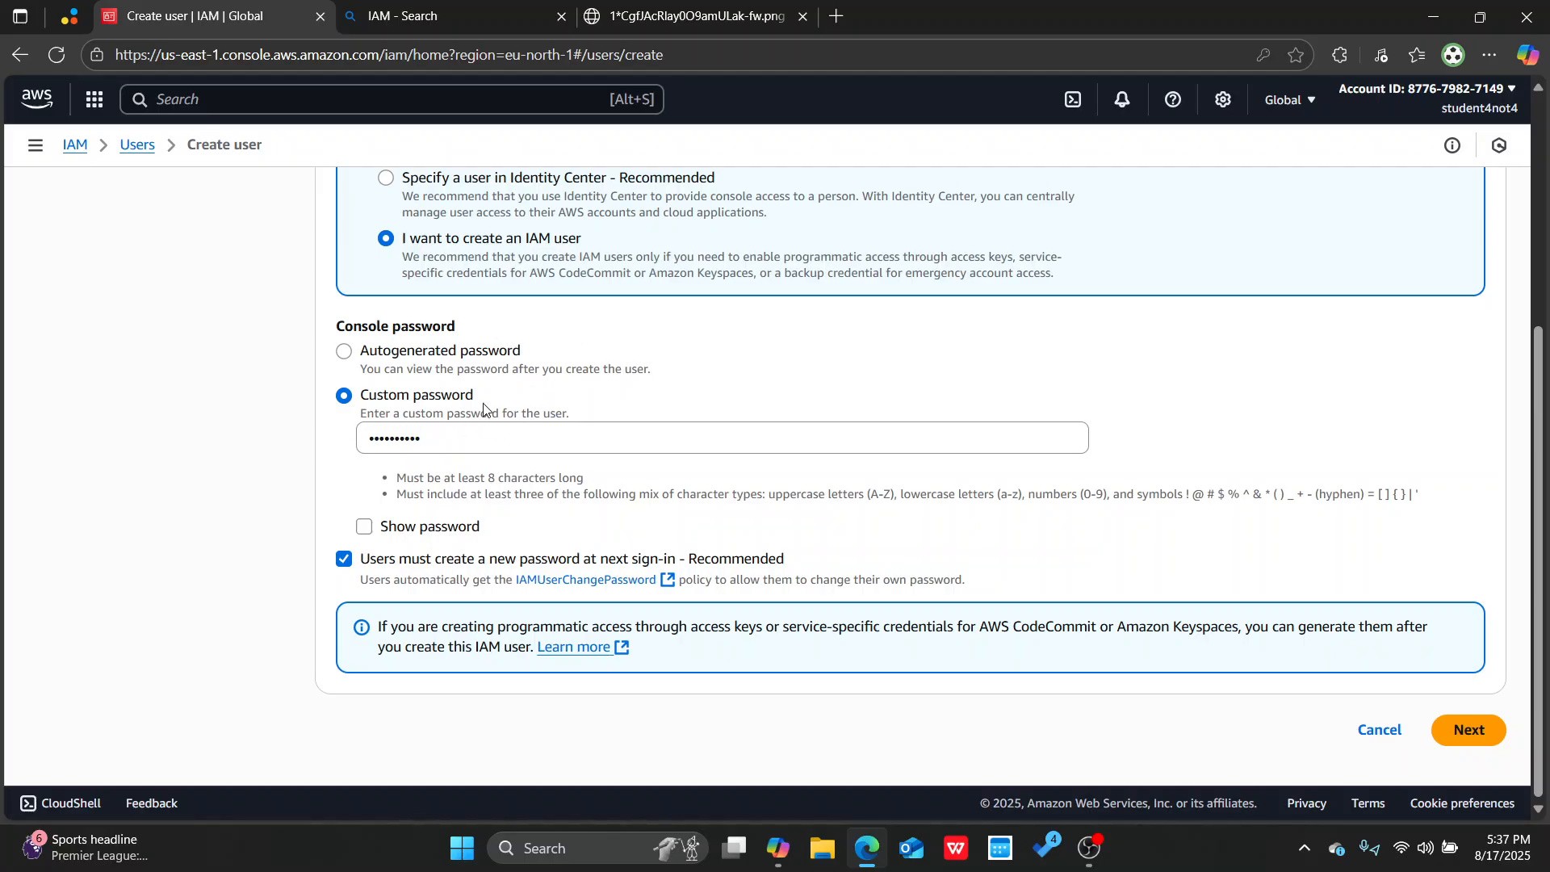
# Remove the requirement for a new password at next sign-in, then continue to the permissions settings, saving the login in the browser
pyautogui.click(344, 558)
pyautogui.click(1467, 731)
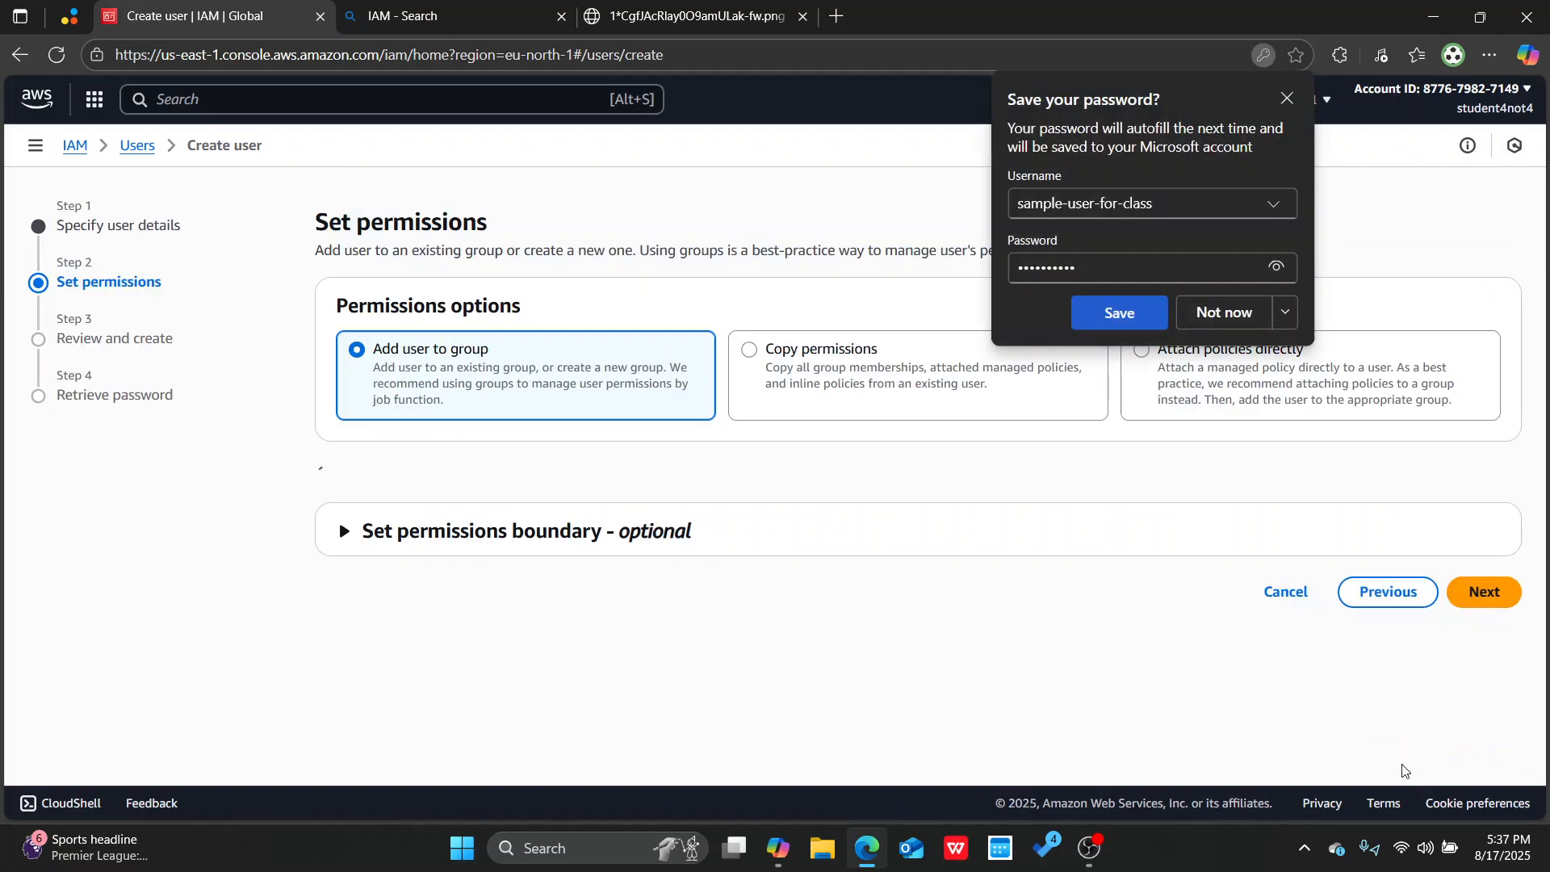
pyautogui.click(1126, 312)
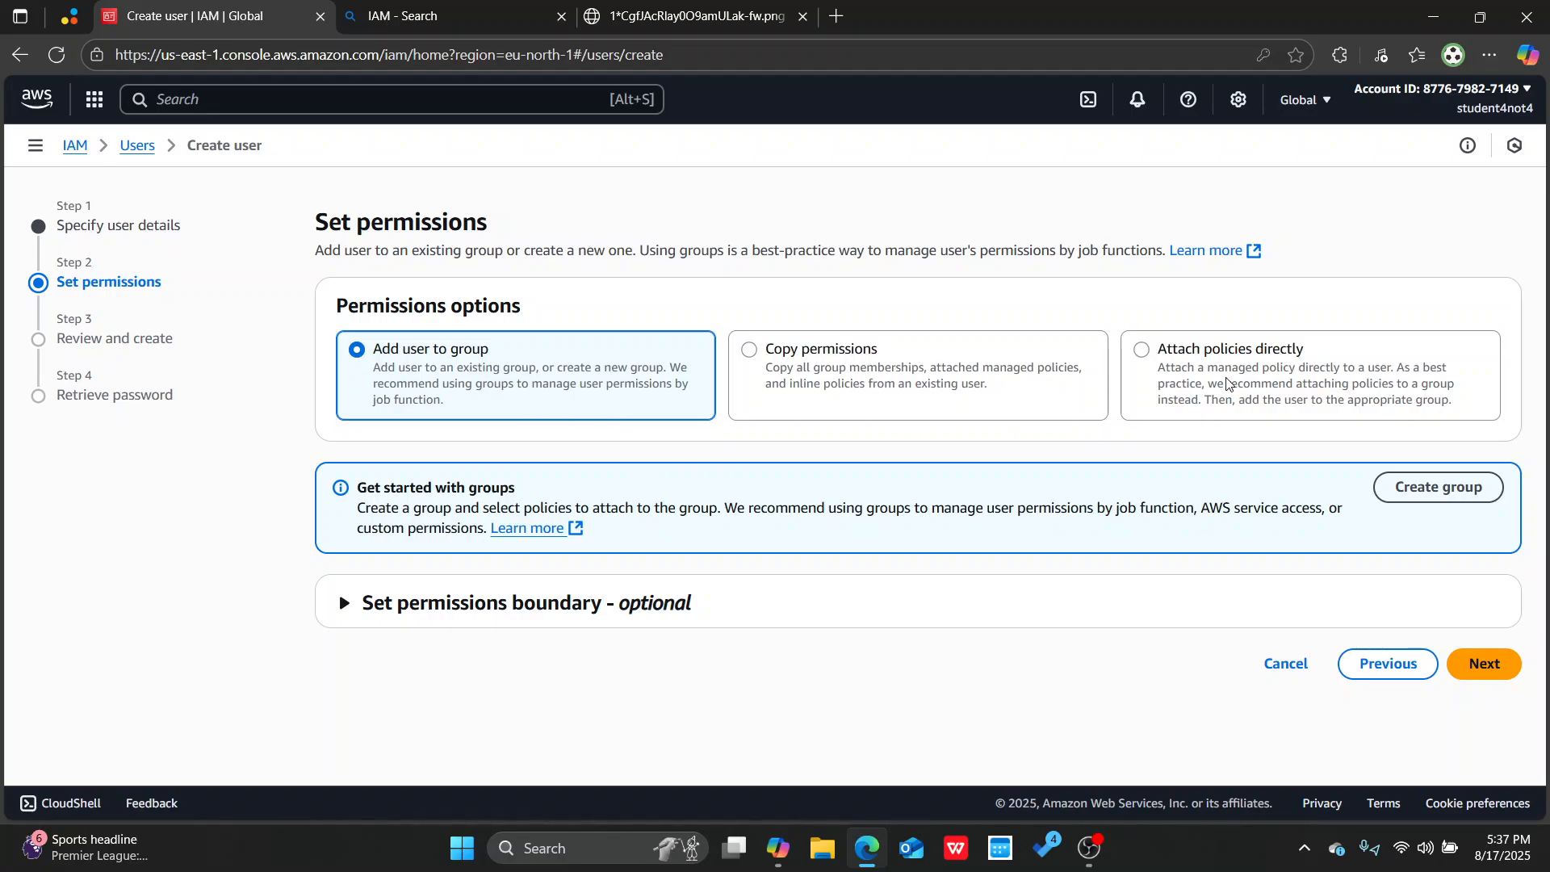
# Choose to attach policies directly to the user and search the permissions policies for "Ec2"
pyautogui.click(1172, 348)
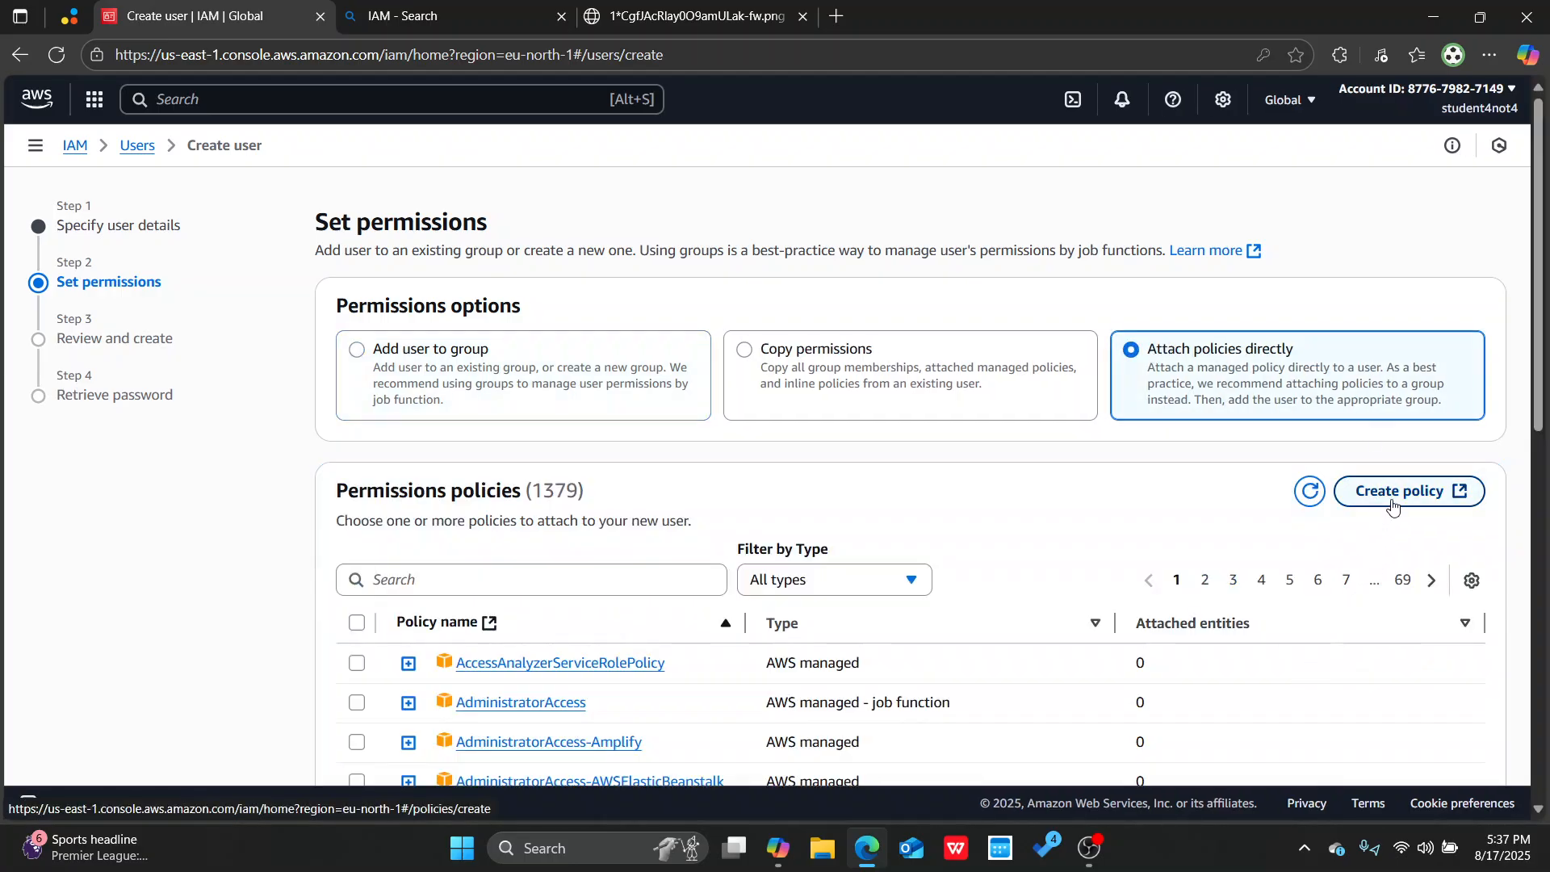
pyautogui.scroll(-3, 1392, 505)
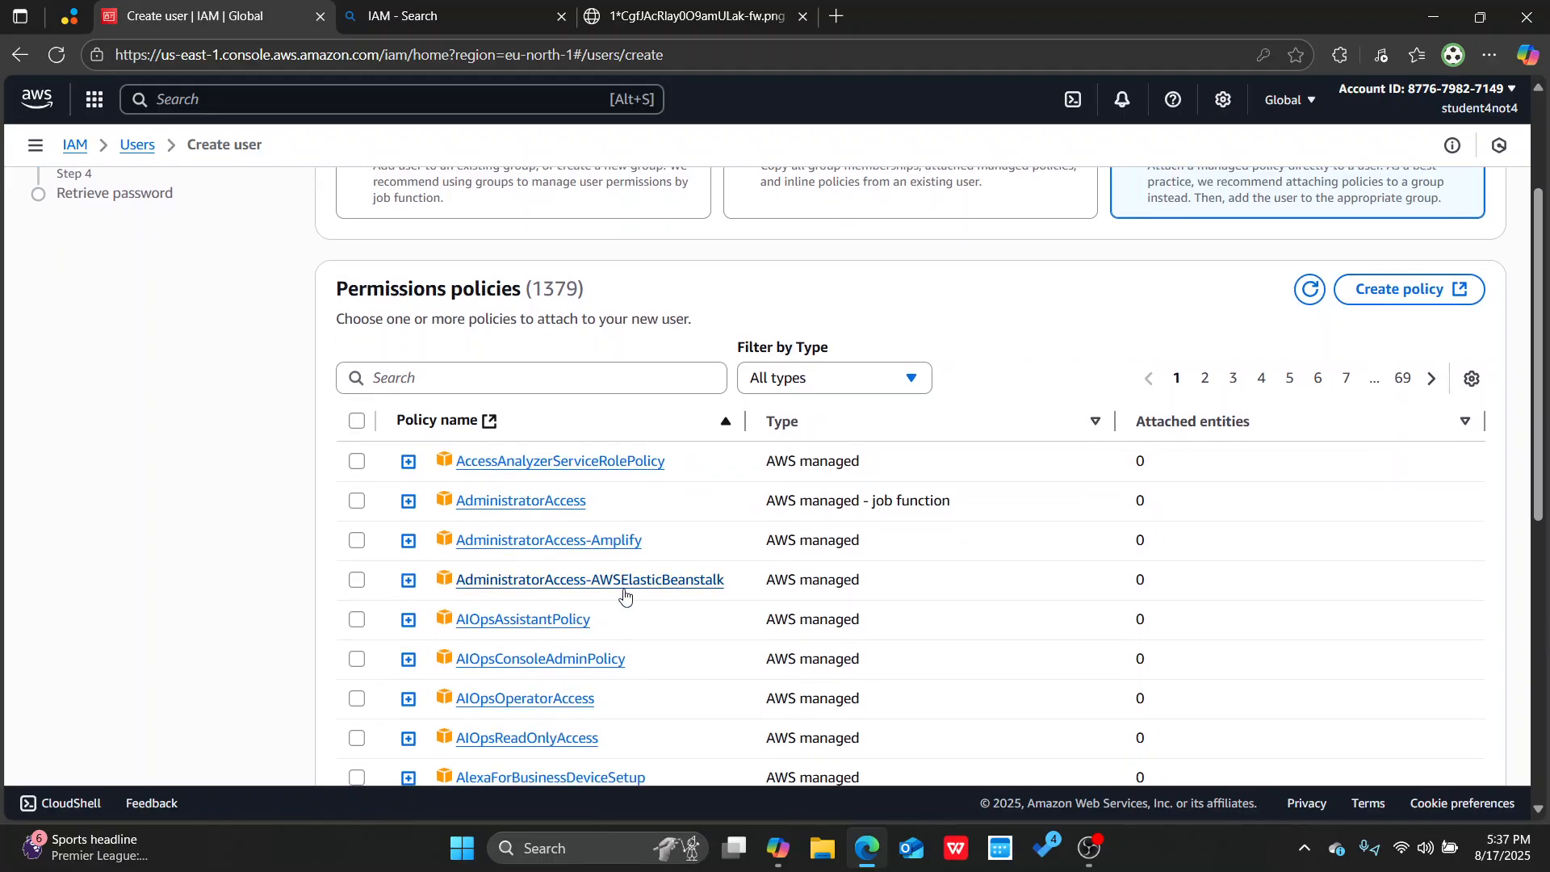
pyautogui.scroll(1, 740, 667)
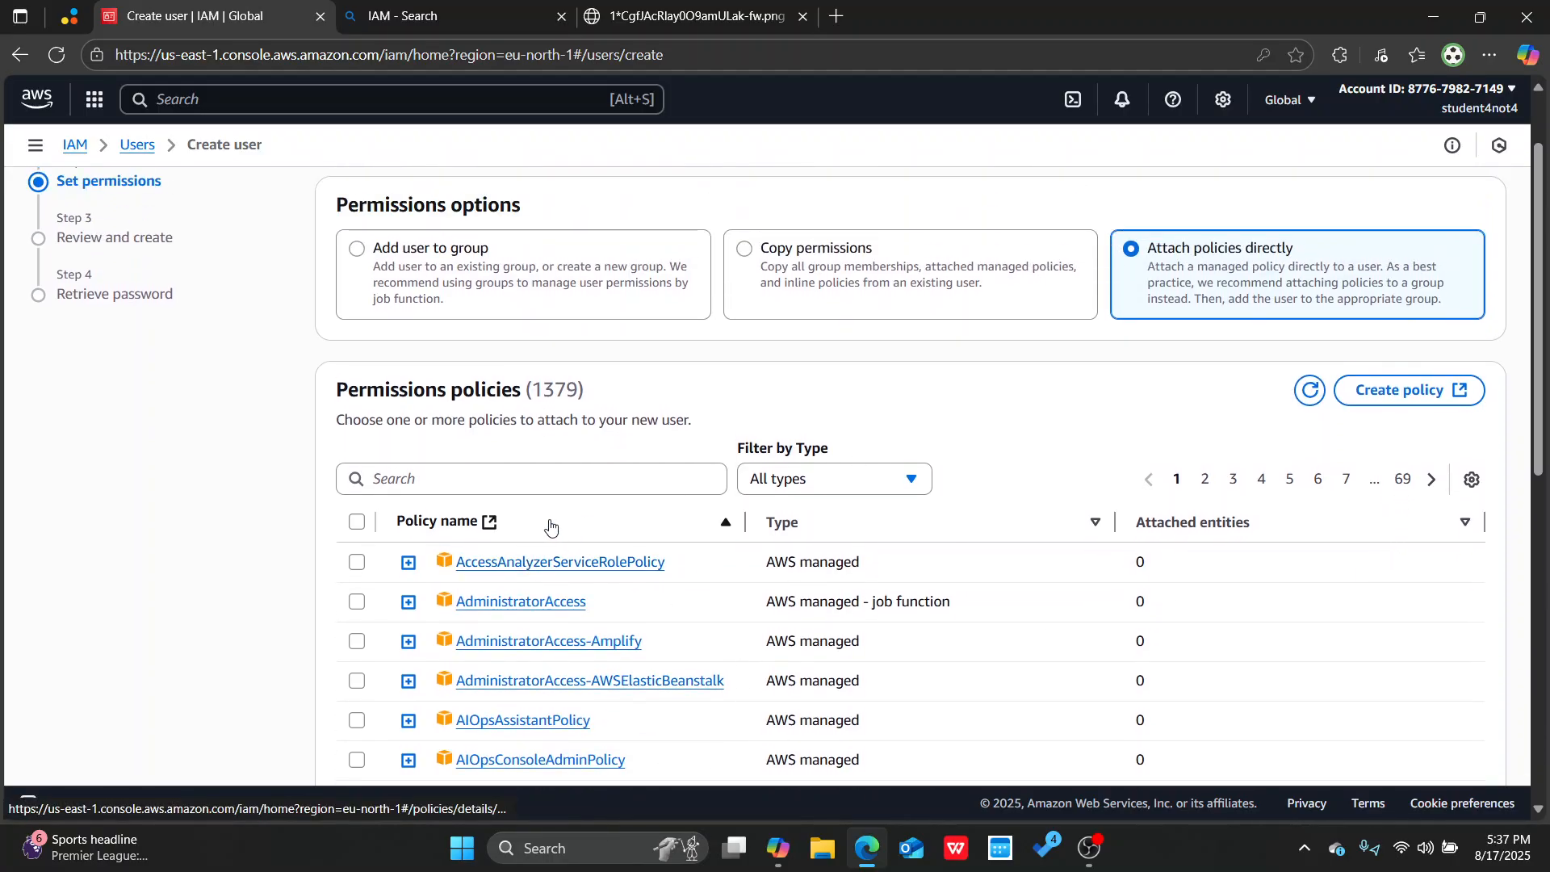
pyautogui.click(551, 484)
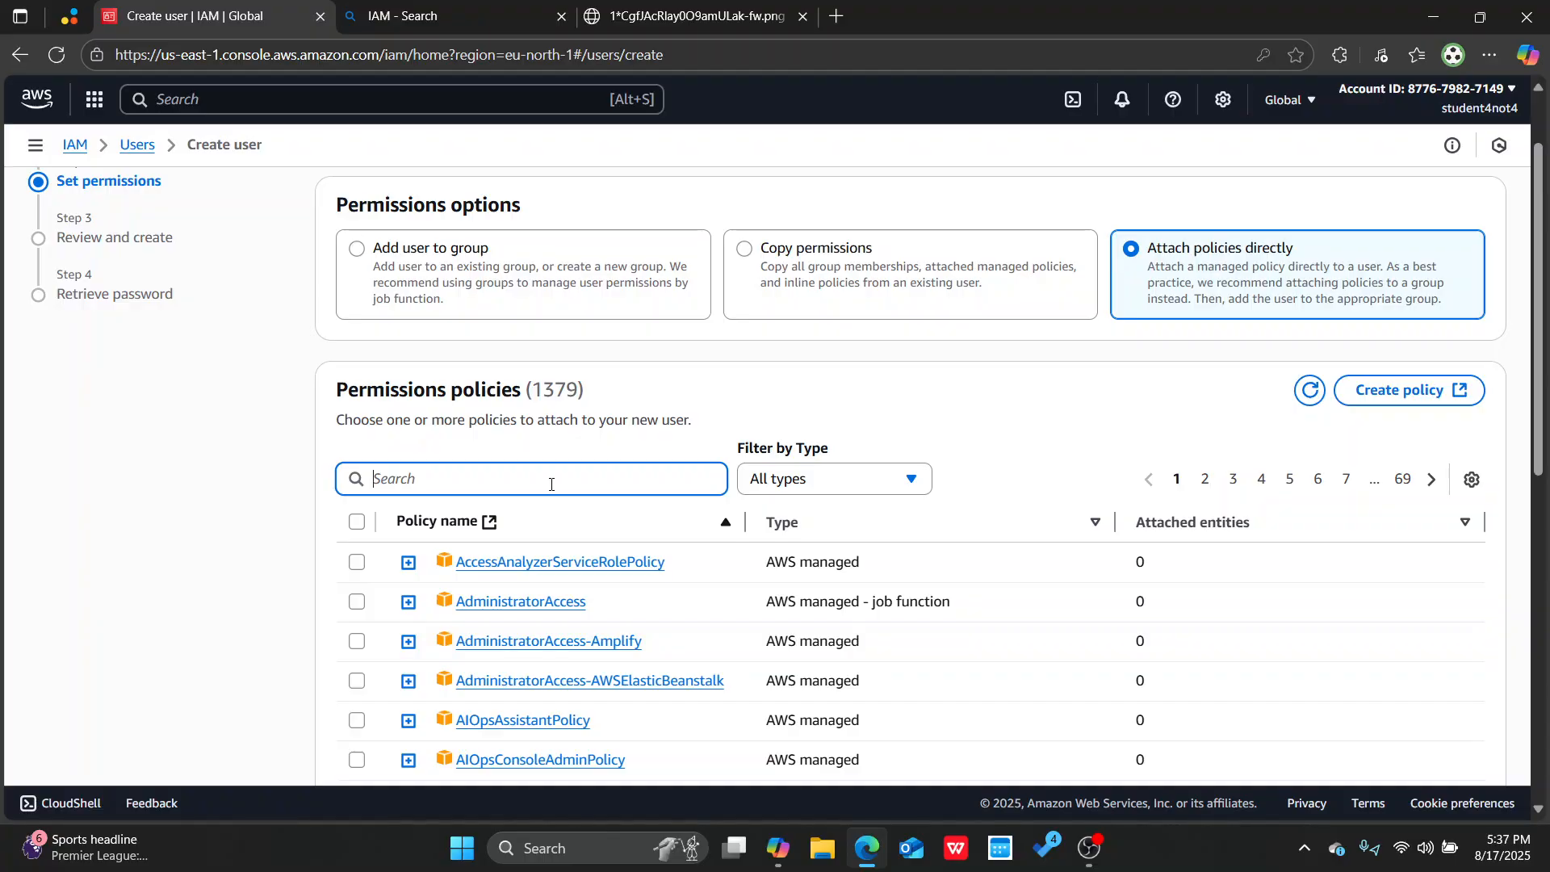
pyautogui.write('E')
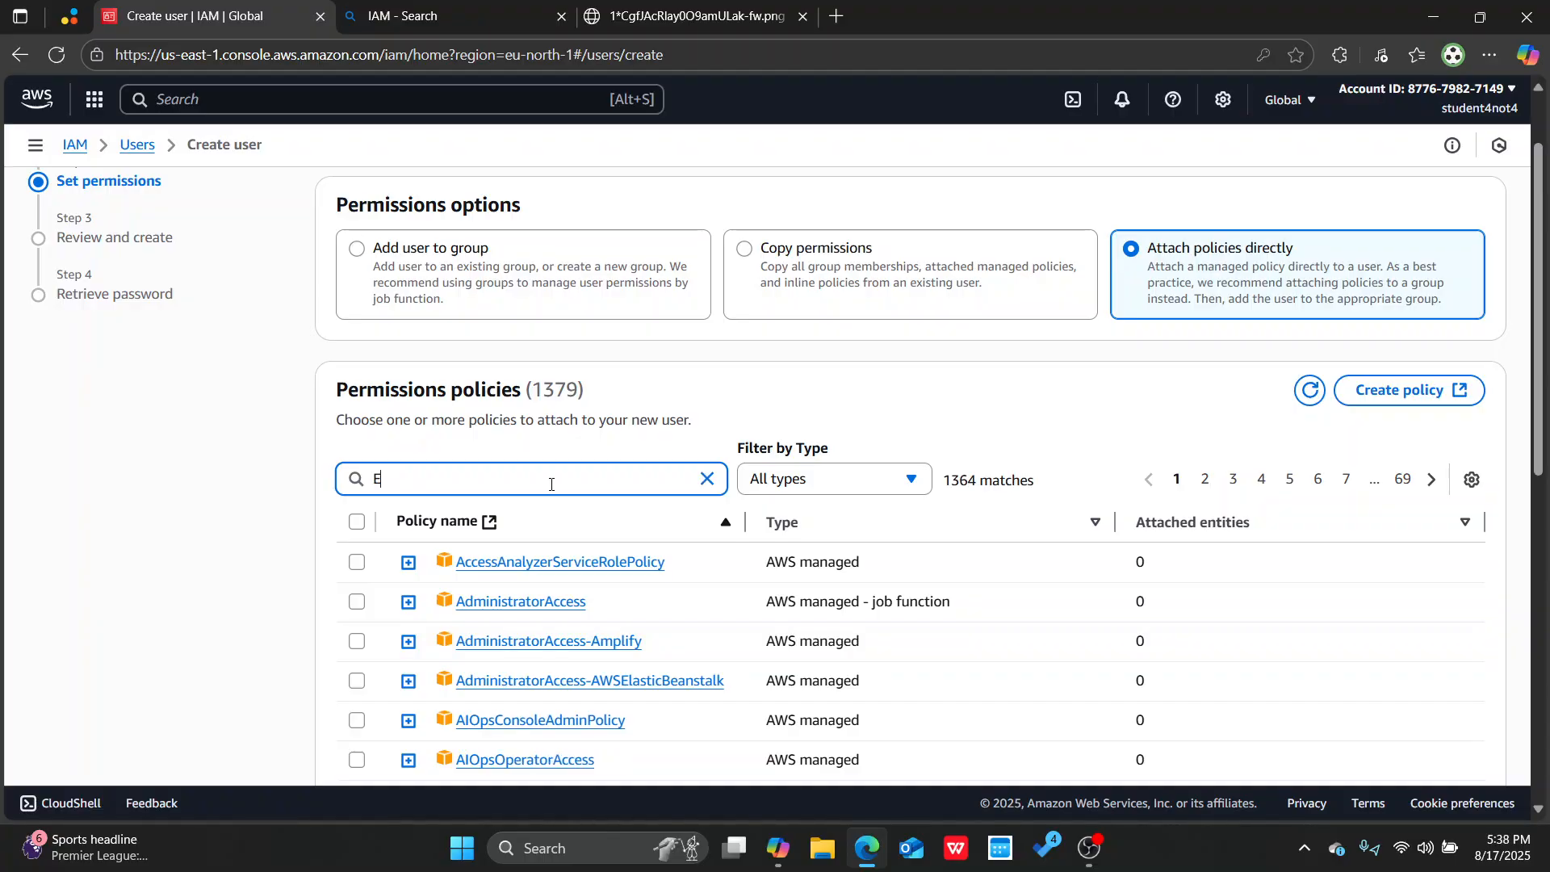
pyautogui.write('c2')
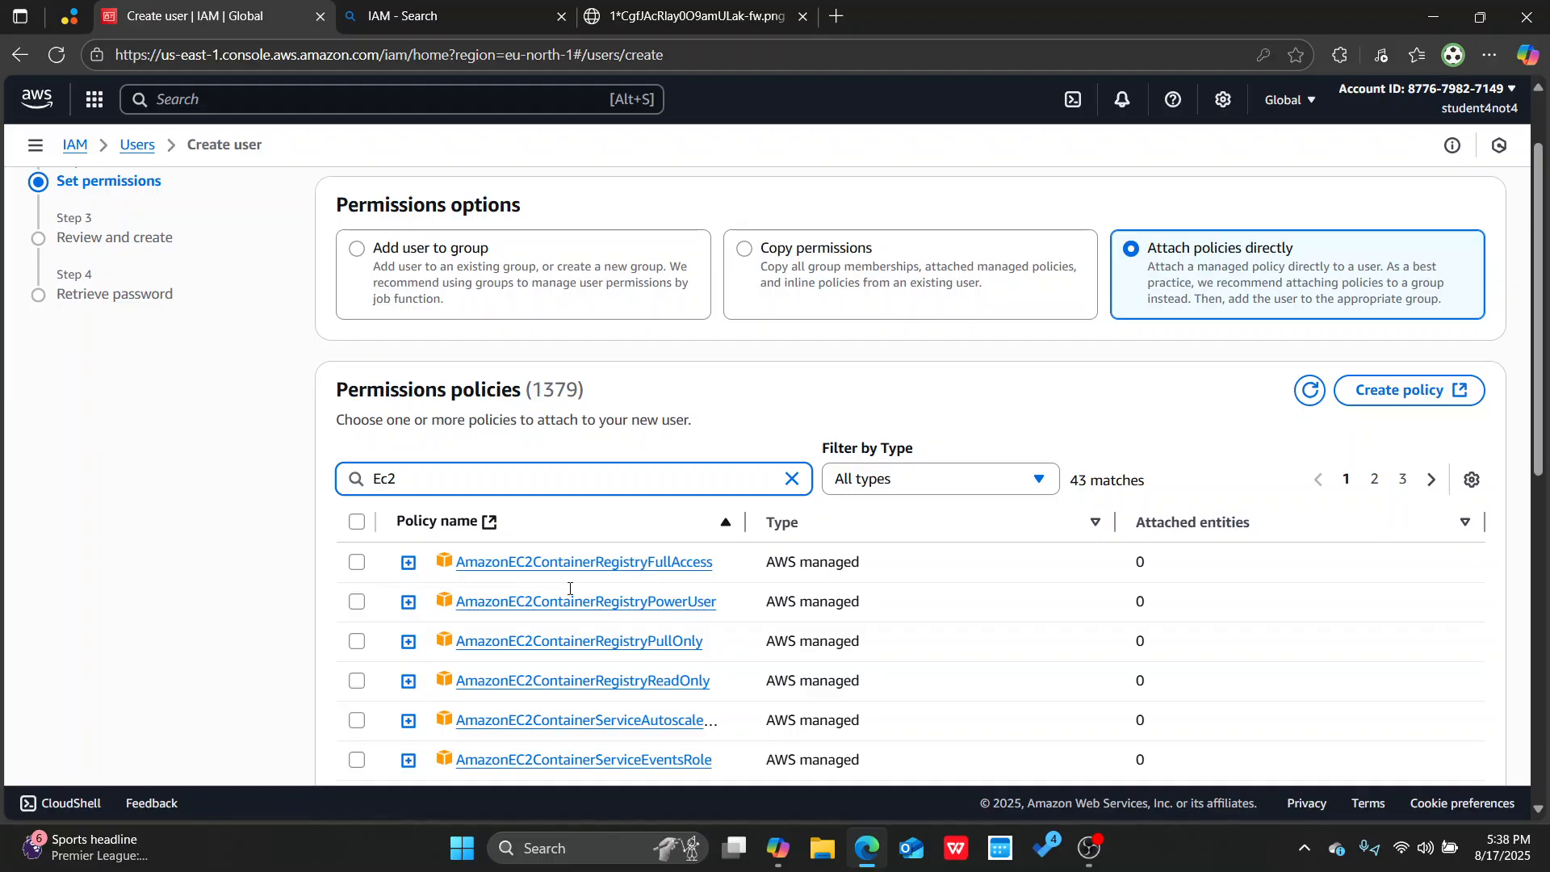
# Widen the policy name column and select the AmazonEC2FullAccess policy for the user
pyautogui.scroll(-1, 766, 684)
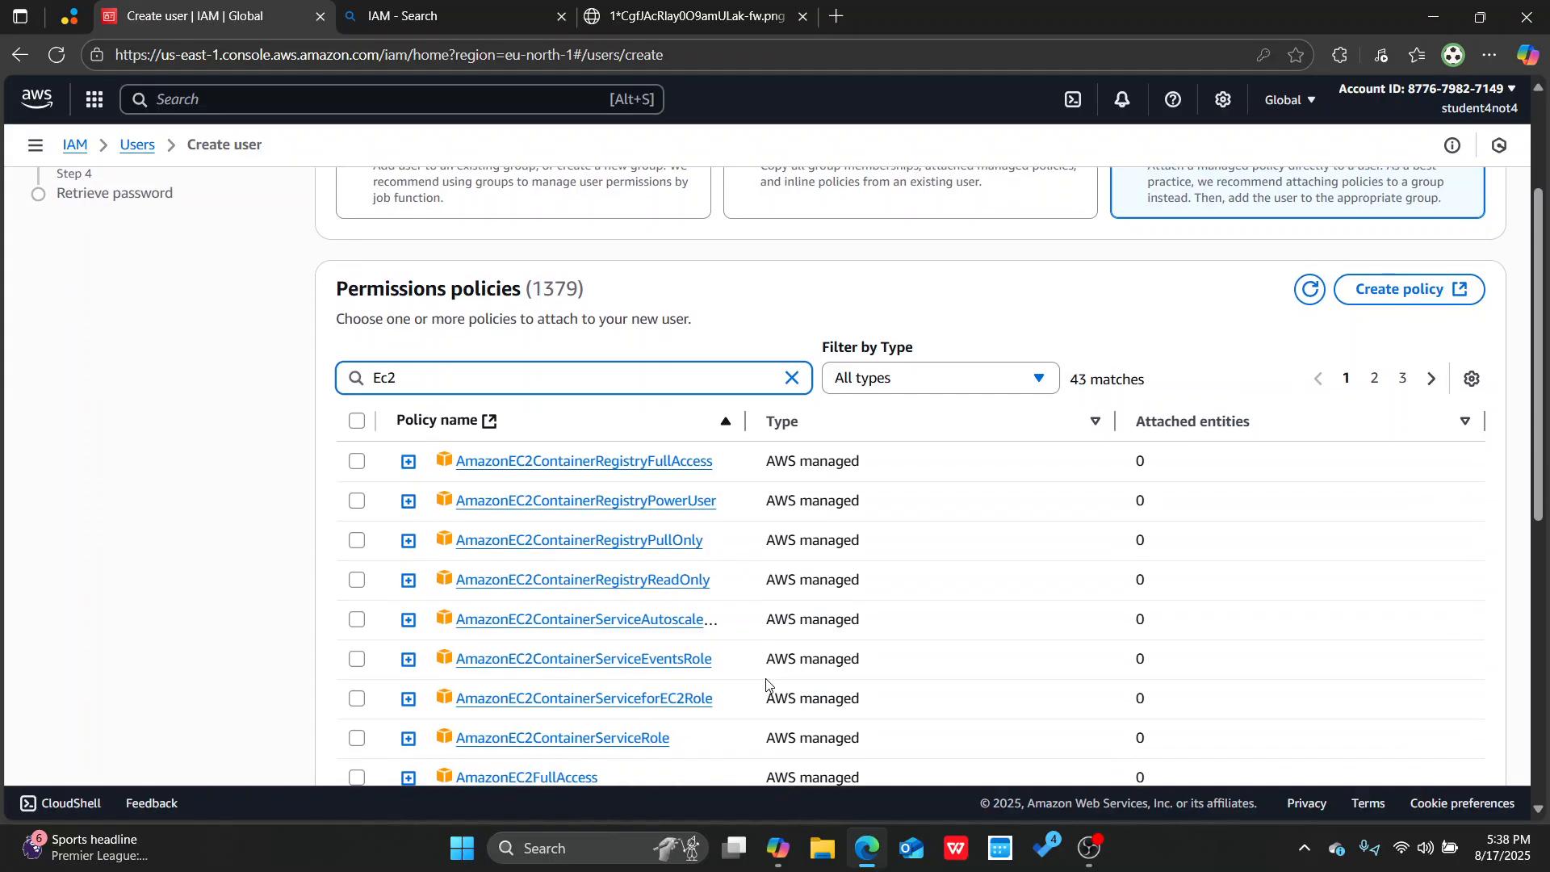
pyautogui.moveTo(744, 422); pyautogui.dragTo(814, 422)
pyautogui.scroll(-1, 690, 685)
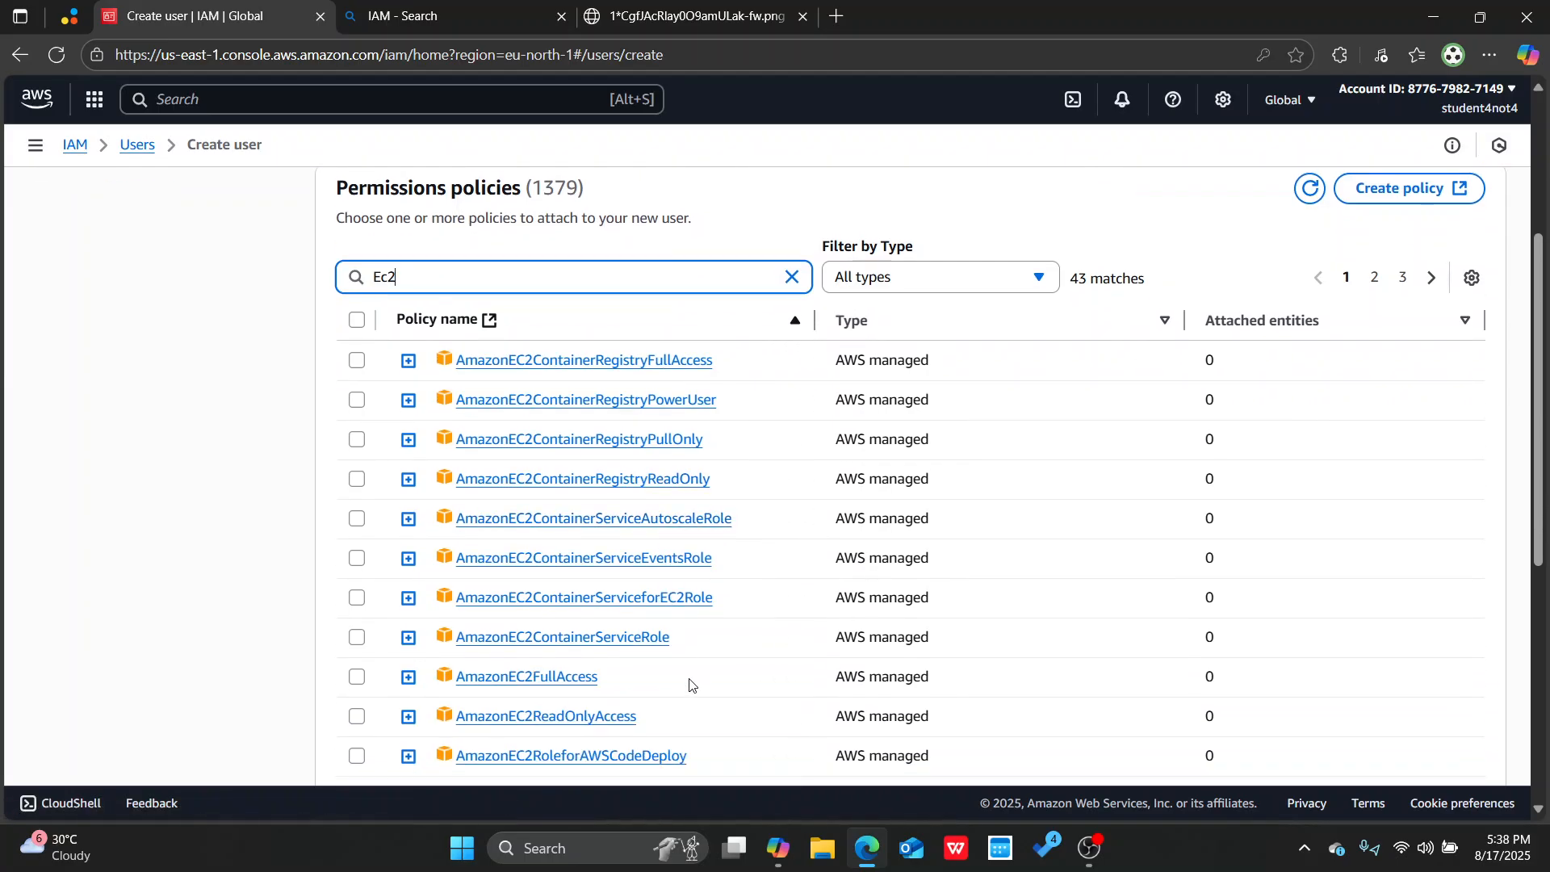
pyautogui.click(358, 677)
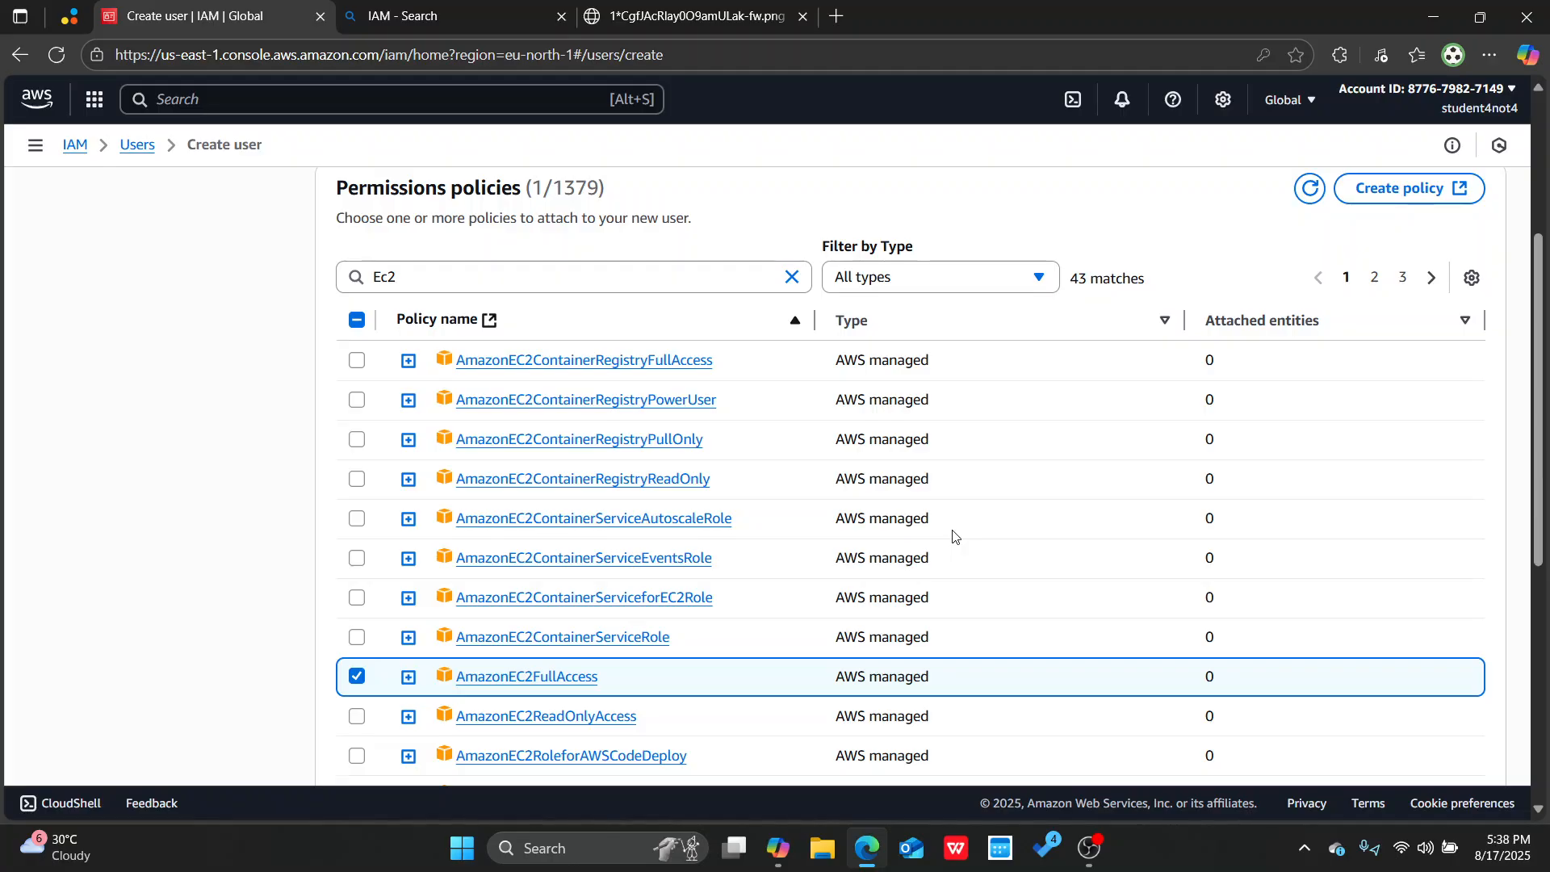
# Expand the optional permissions boundary section to view its setting, and collapse it again
pyautogui.scroll(-5, 949, 529)
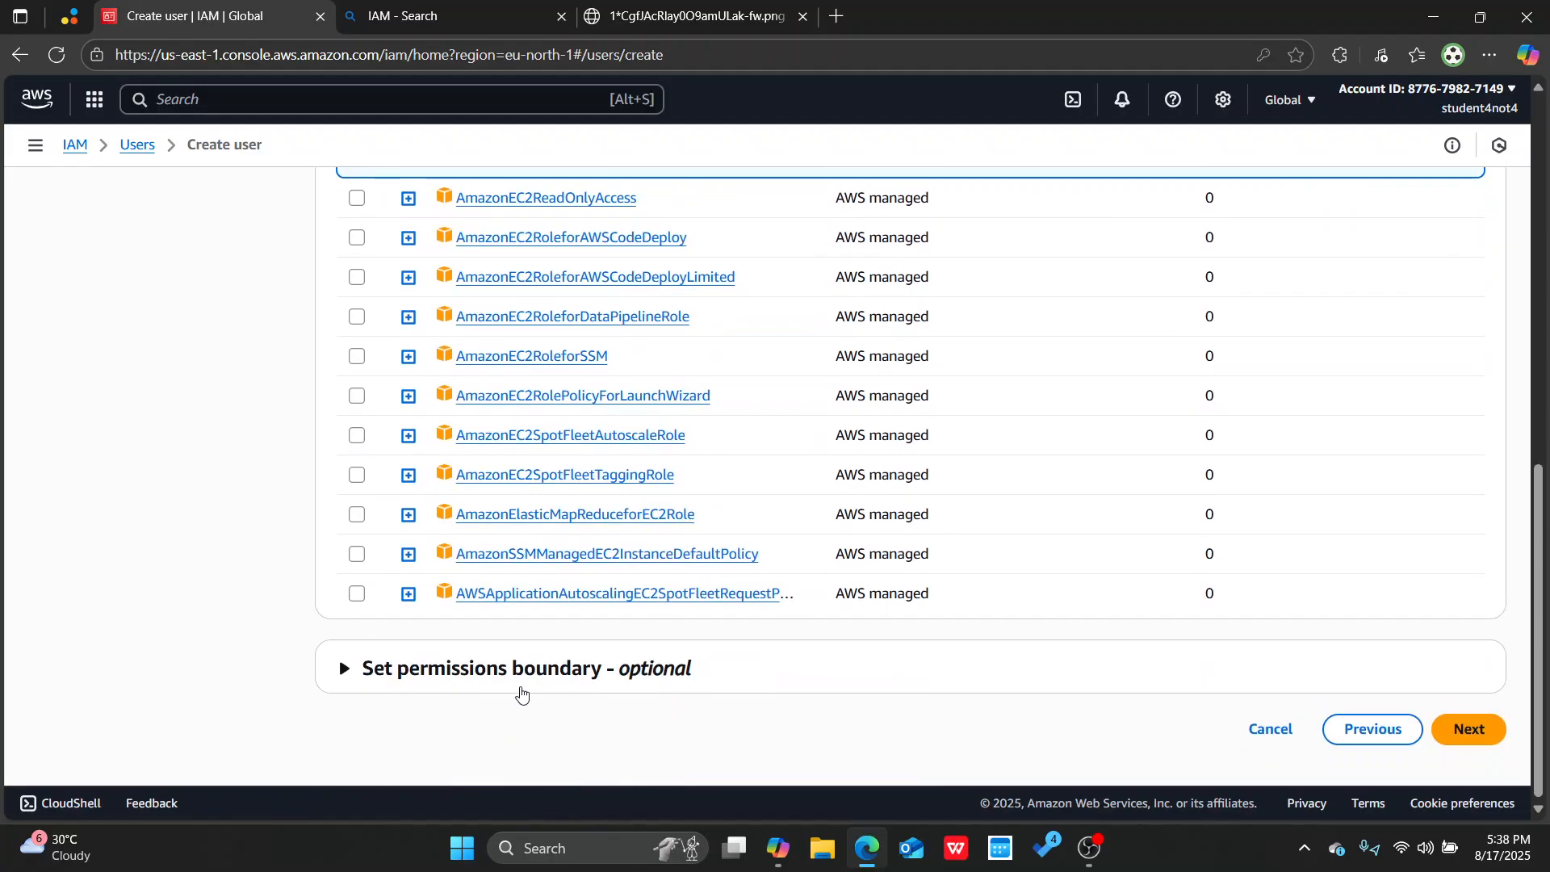
pyautogui.click(611, 656)
pyautogui.scroll(-1, 611, 655)
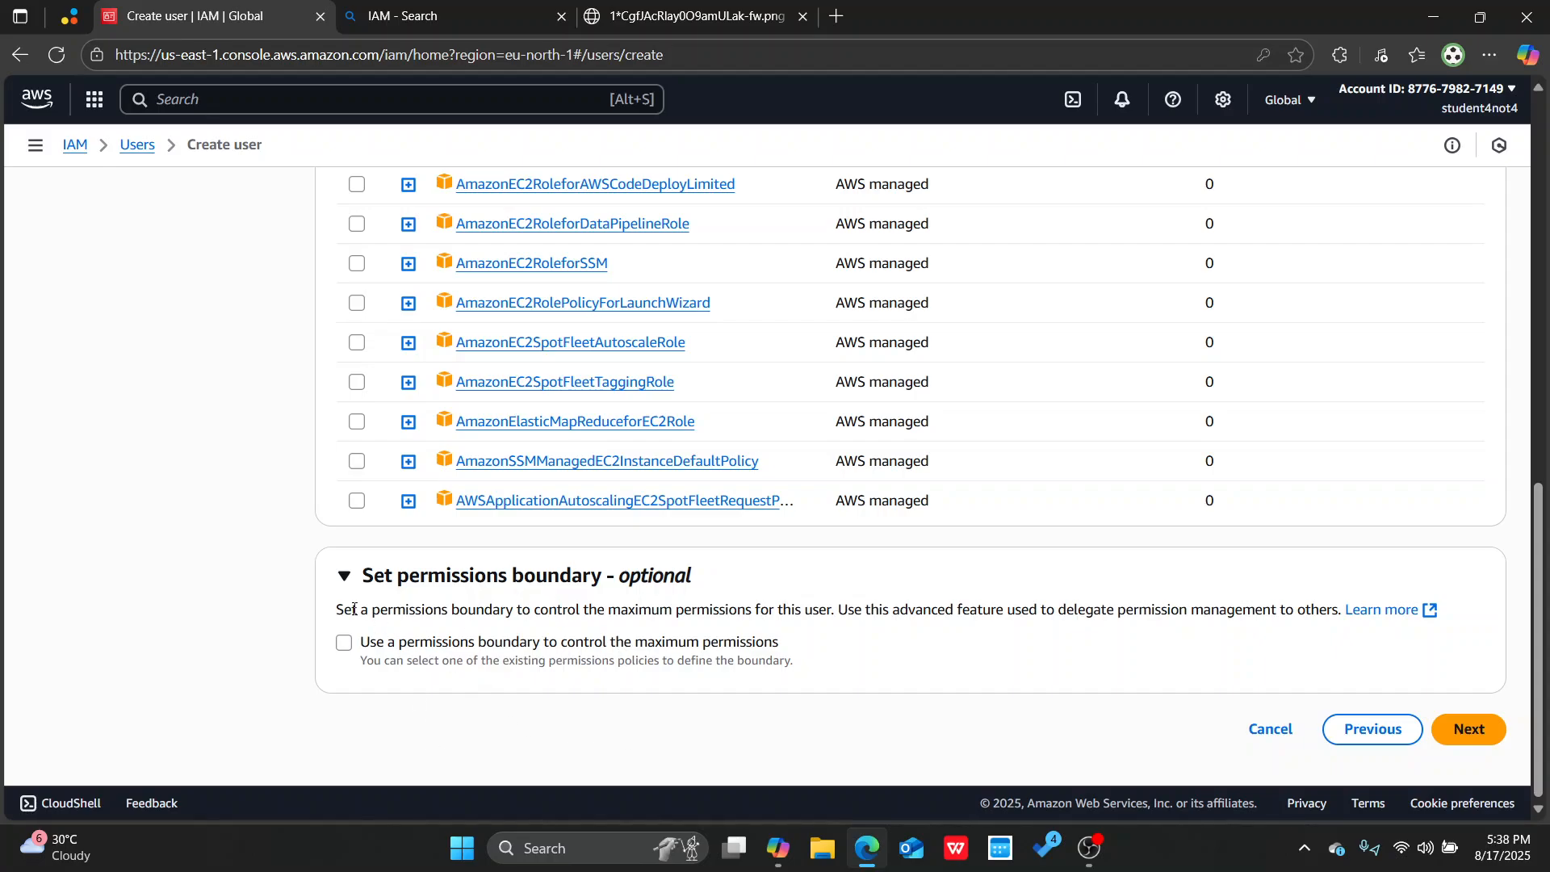
pyautogui.click(343, 580)
# Continue to the review of the user details and permissions, and create the user
pyautogui.scroll(3, 530, 604)
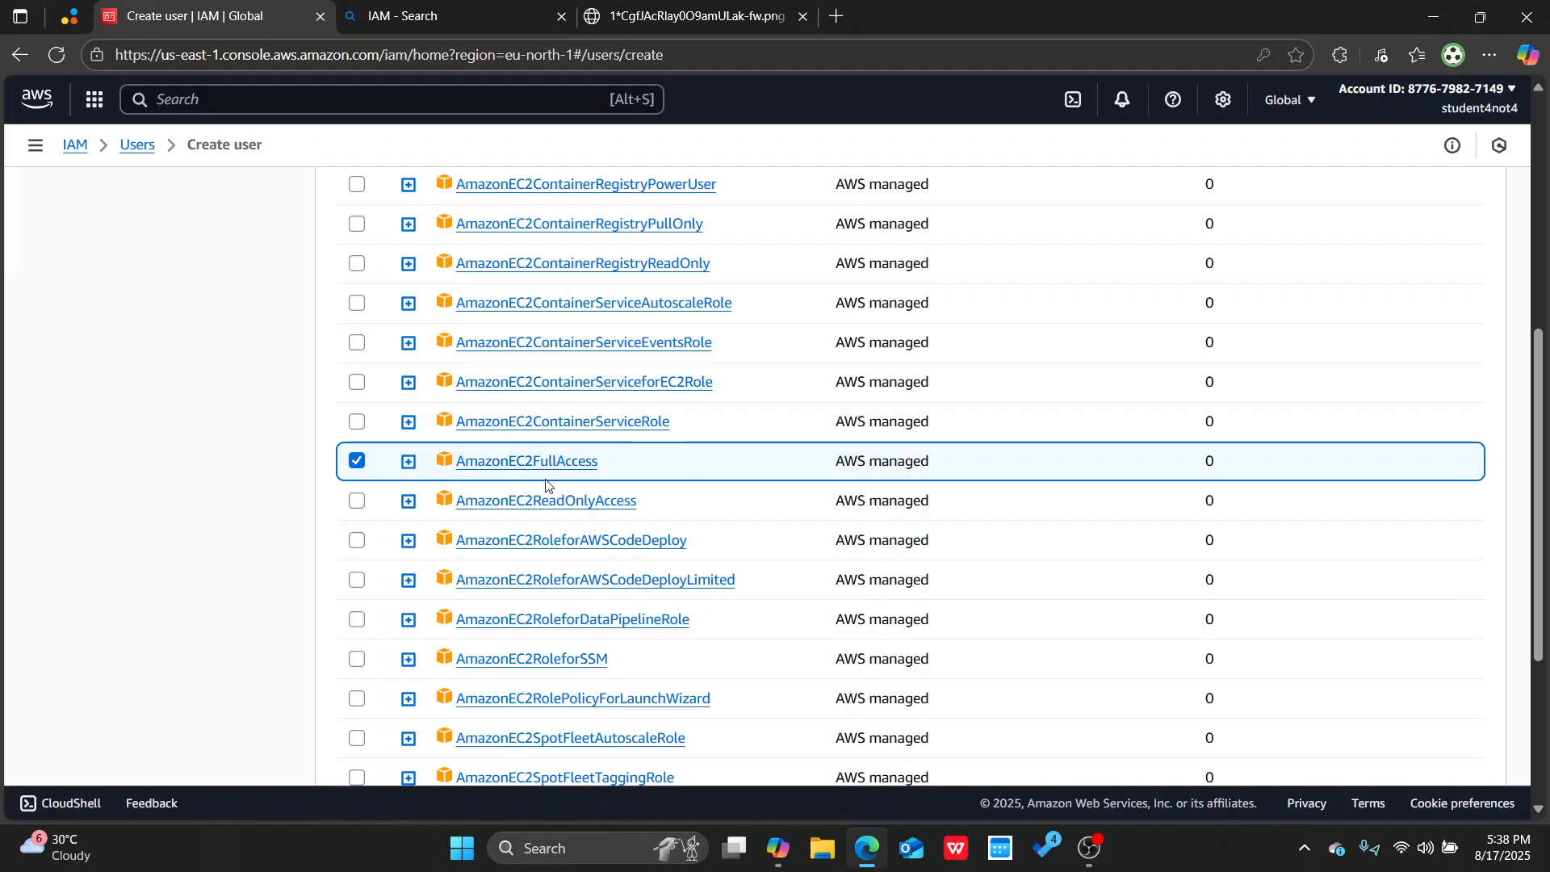
pyautogui.scroll(-4, 982, 522)
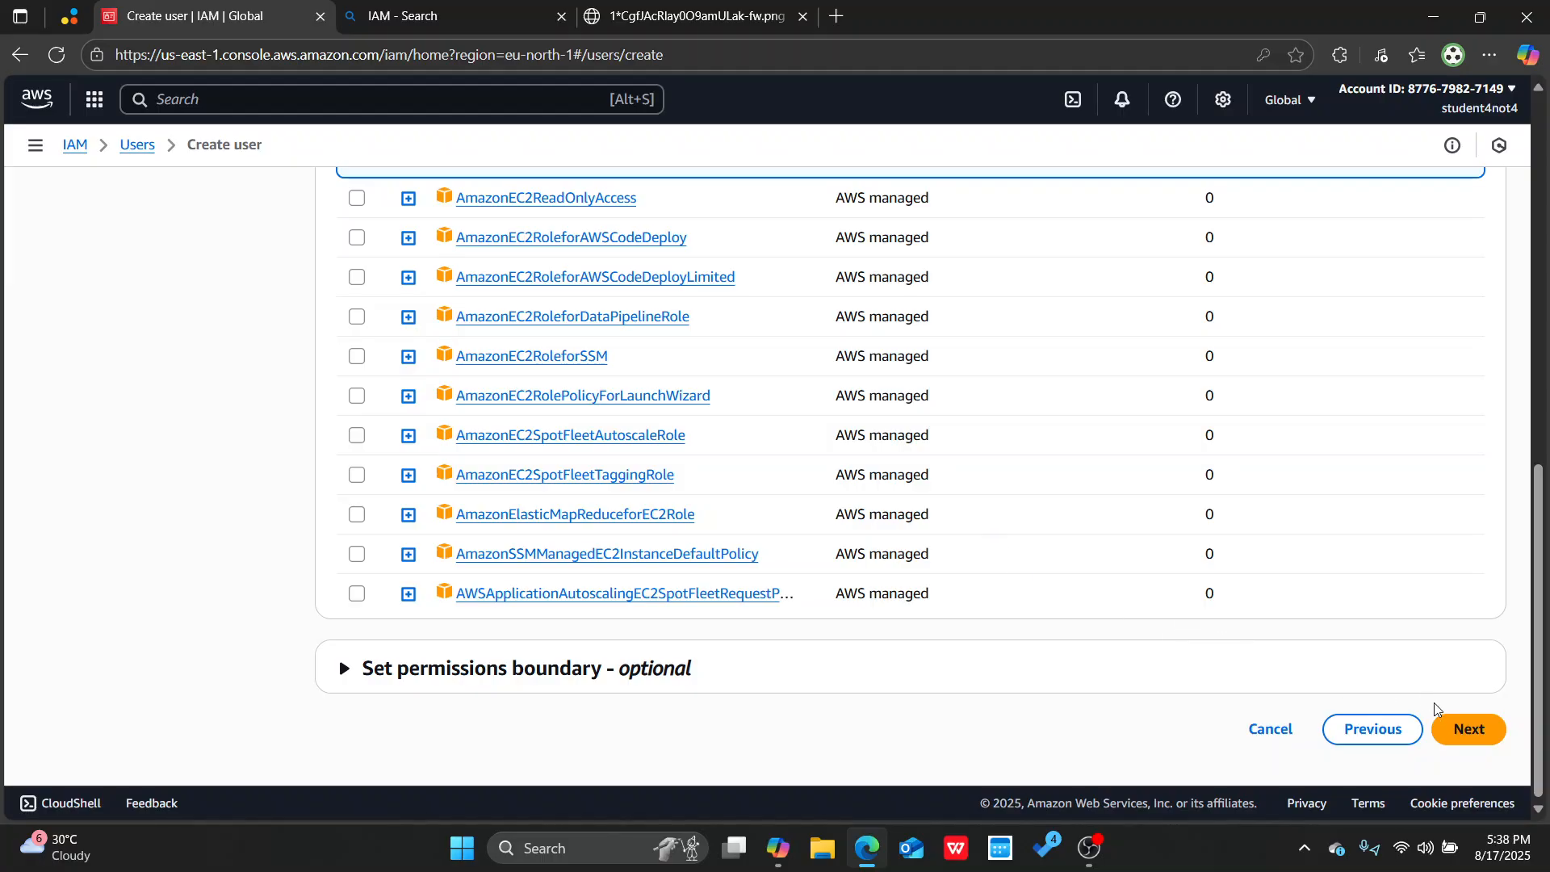
pyautogui.click(1445, 731)
pyautogui.scroll(-1, 640, 615)
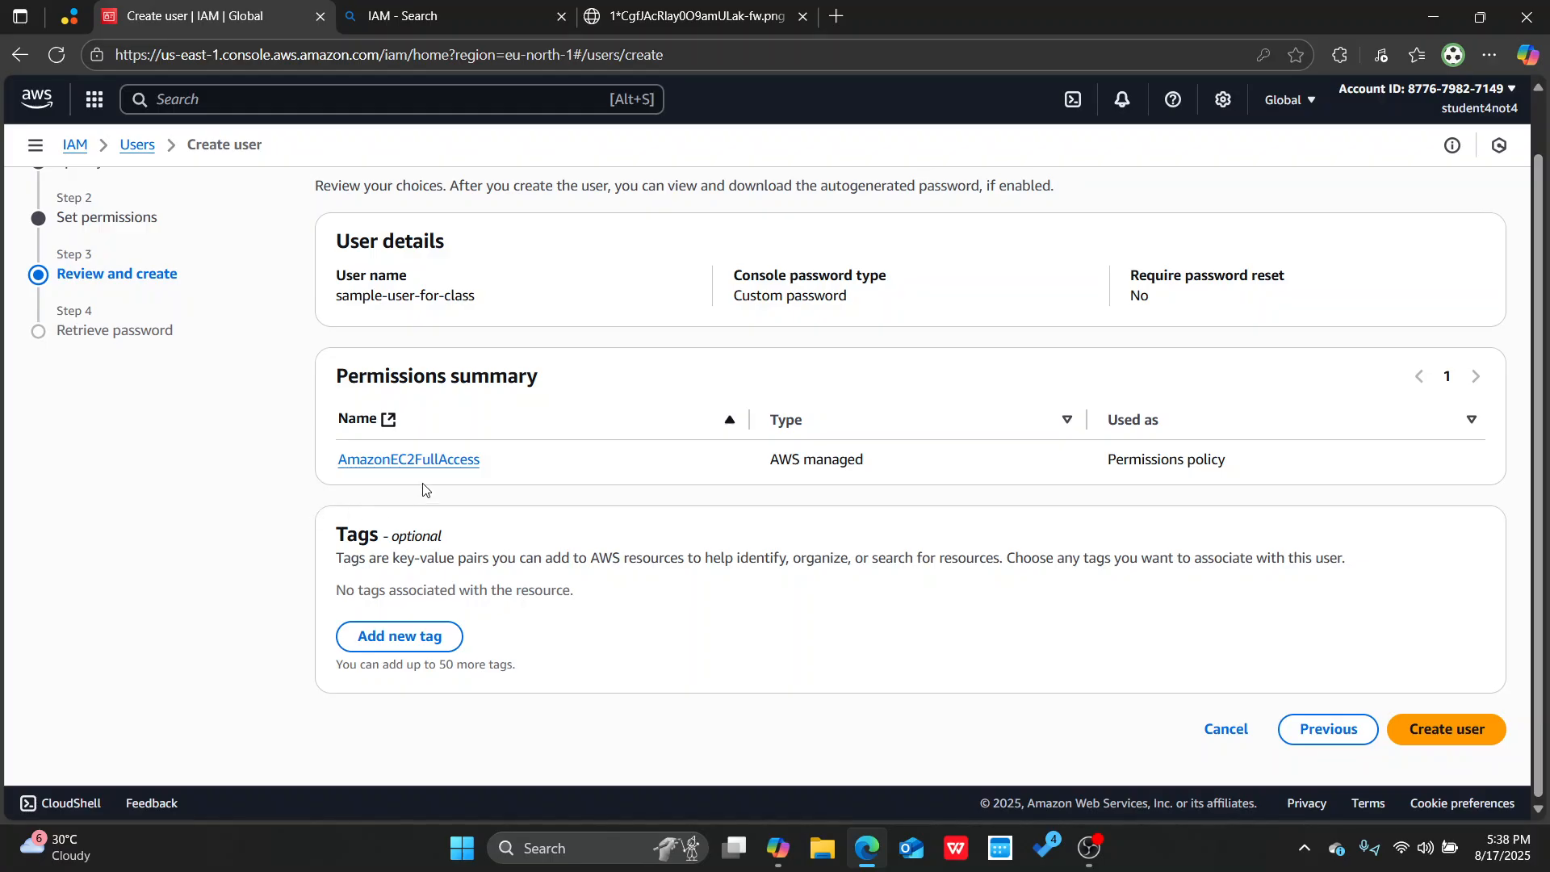
pyautogui.click(1453, 730)
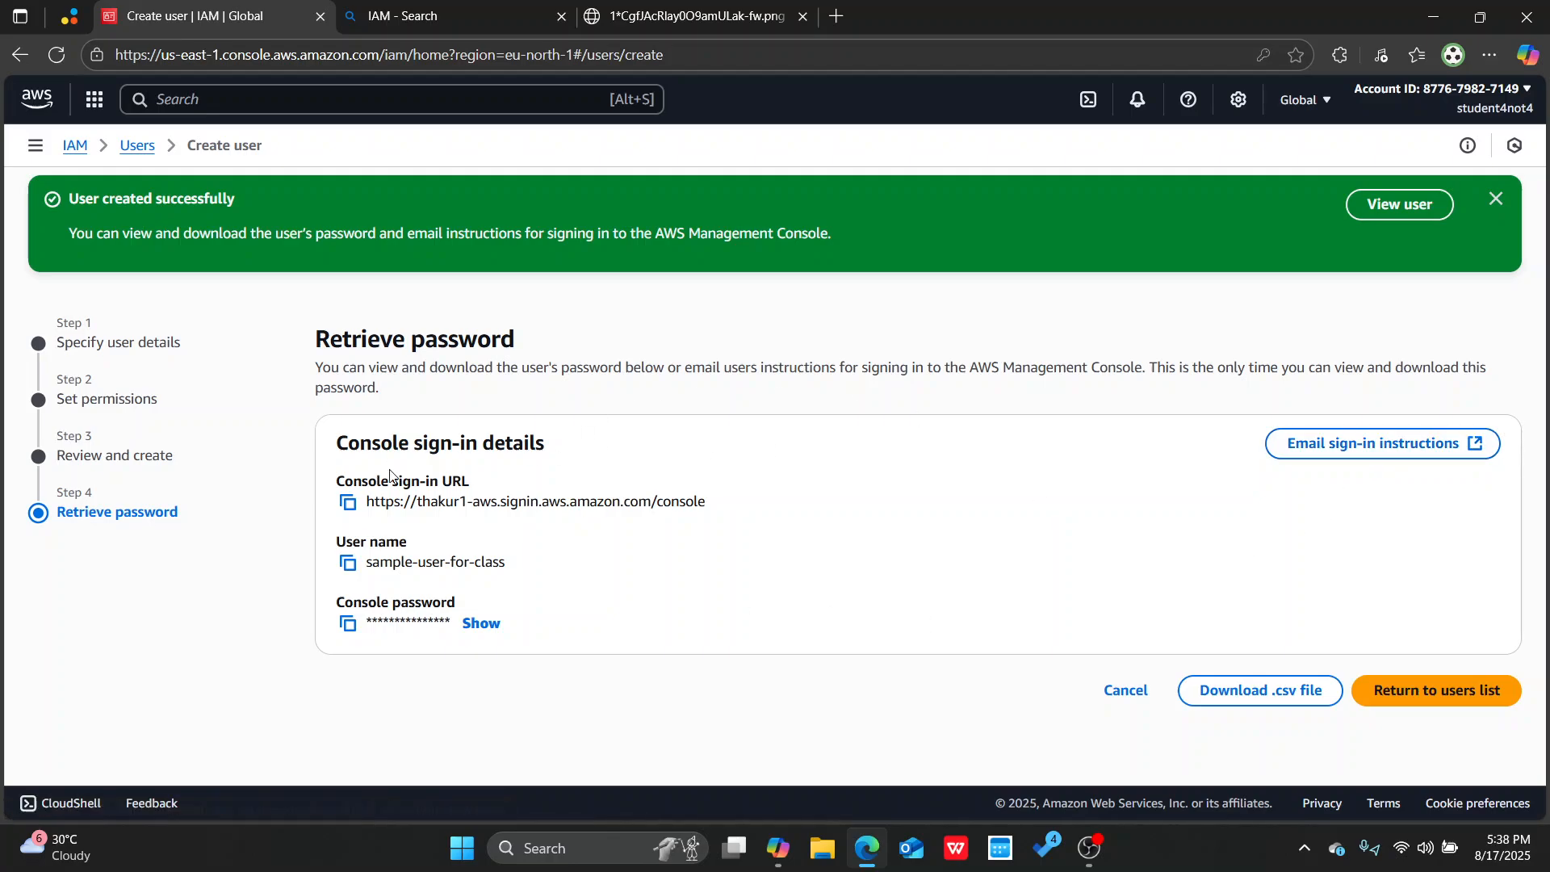
# Copy the new user's console sign-in URL
pyautogui.click(350, 504)
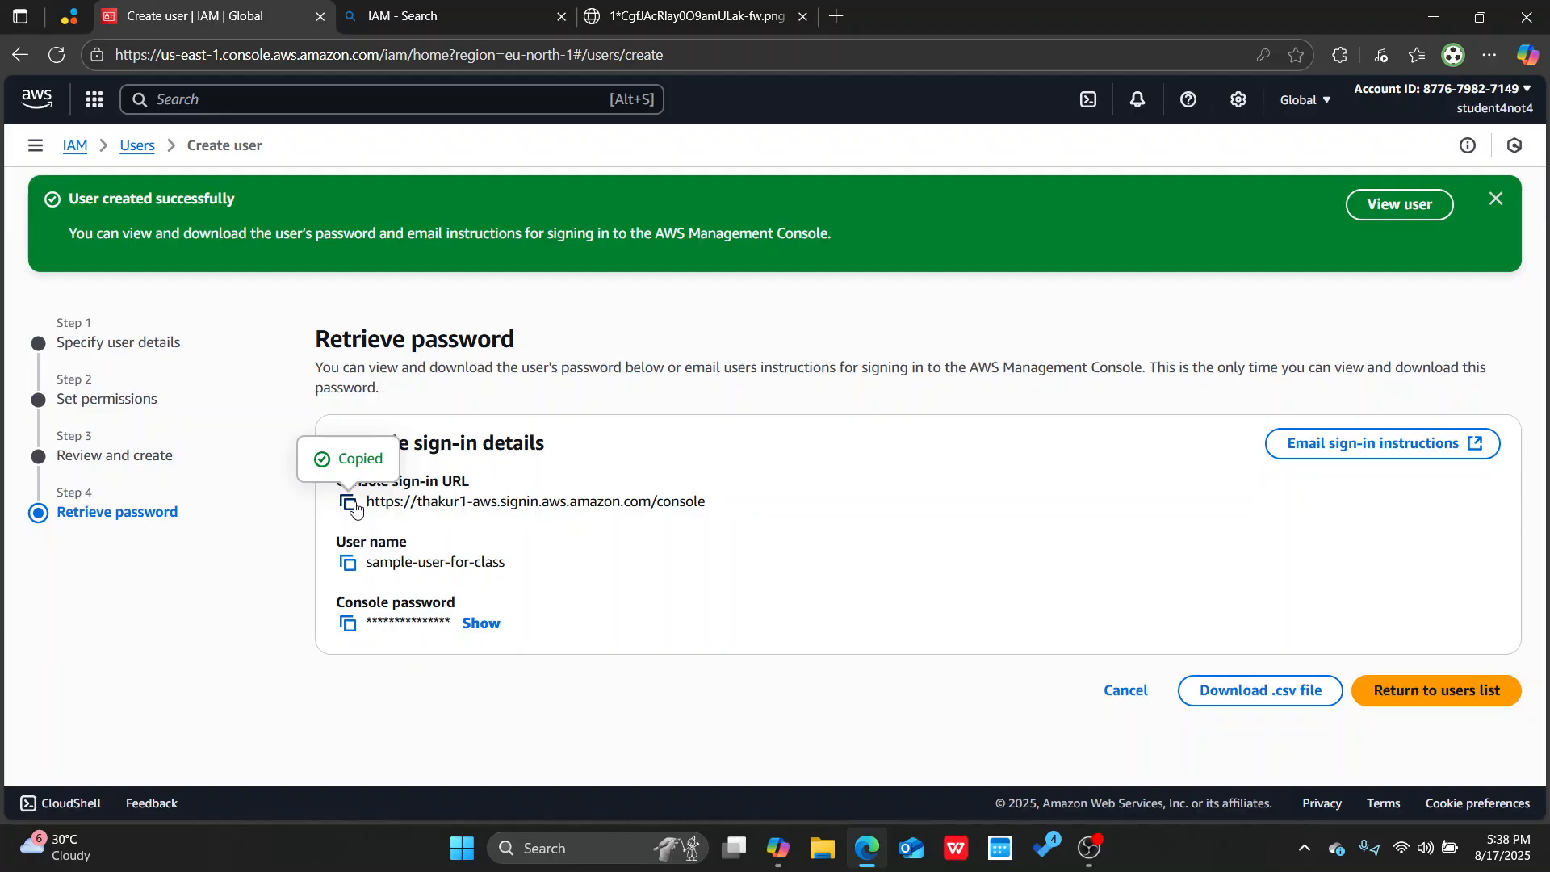
pyautogui.click(845, 22)
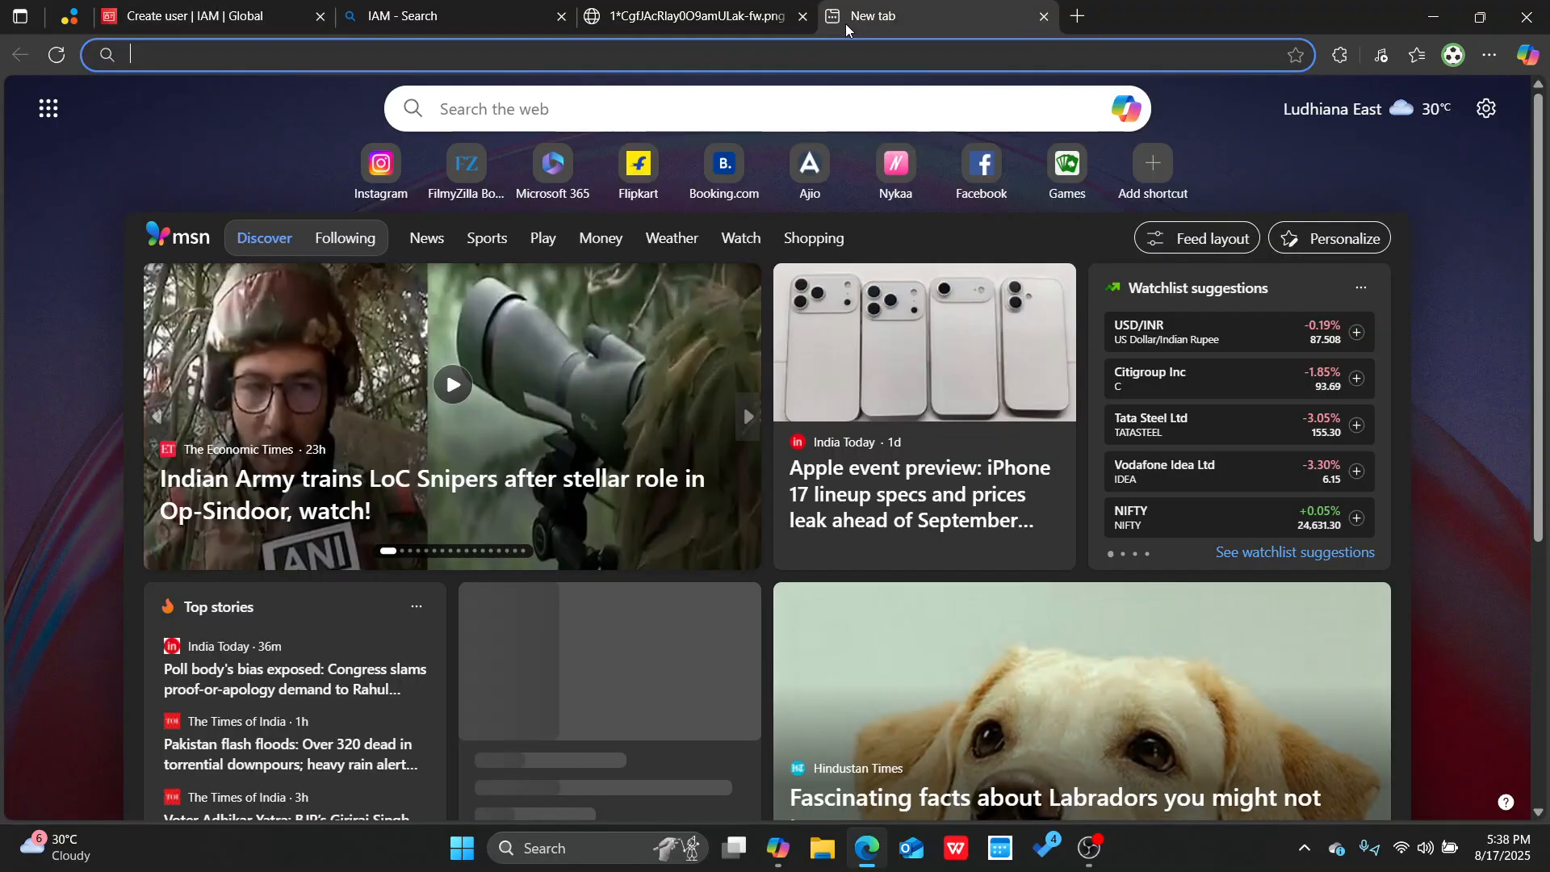
pyautogui.hotkey('ctrl', 'w')
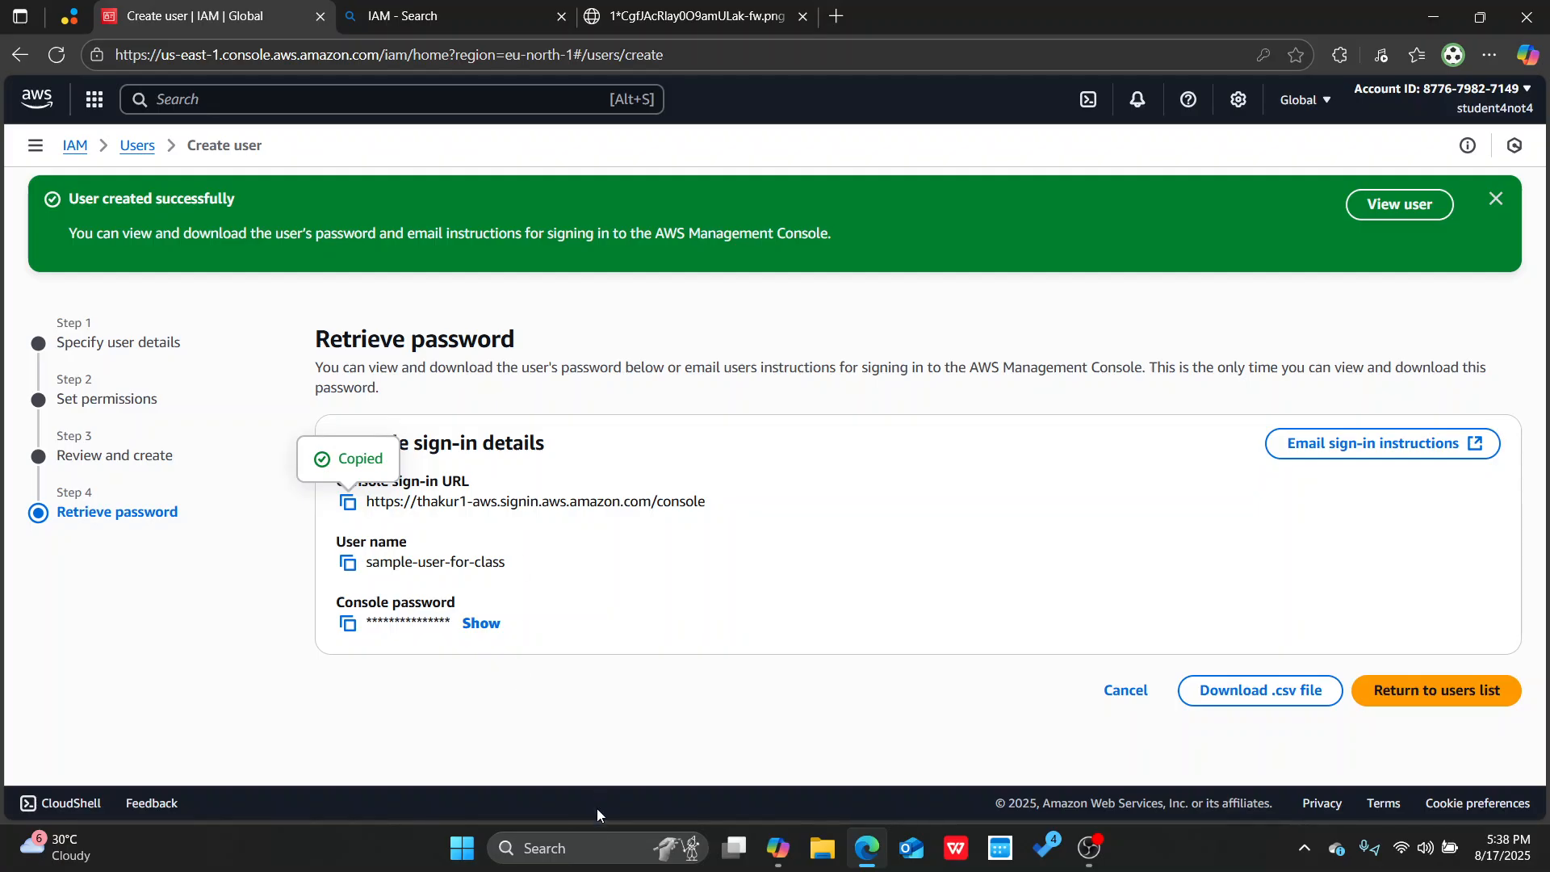
# Switch to Google Chrome and open the copied console sign-in URL there
pyautogui.click(589, 845)
pyautogui.write('goo')
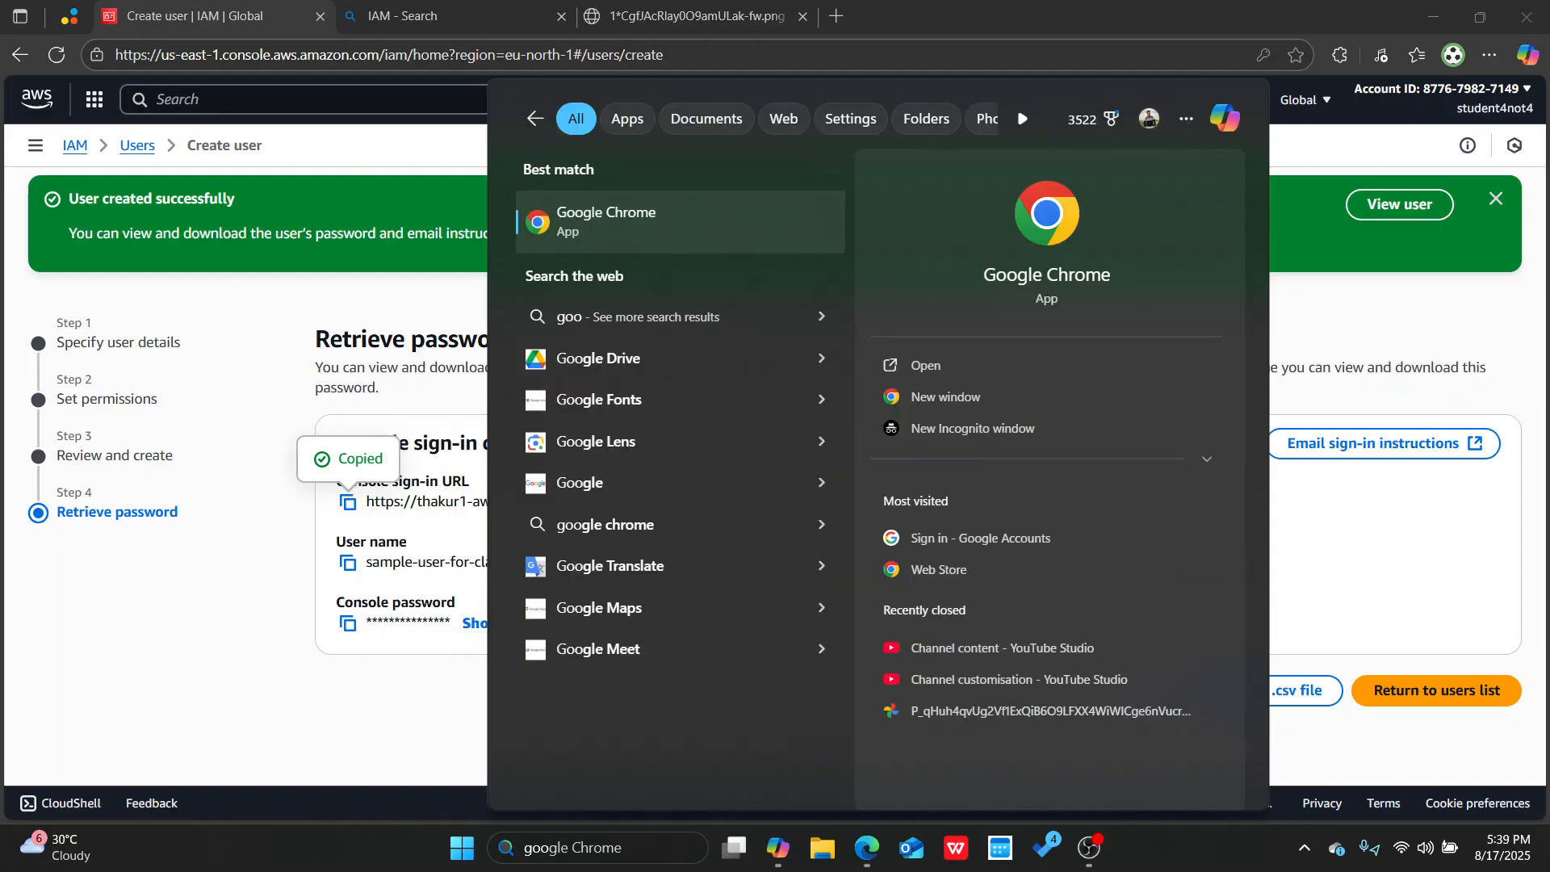
pyautogui.press('Return')
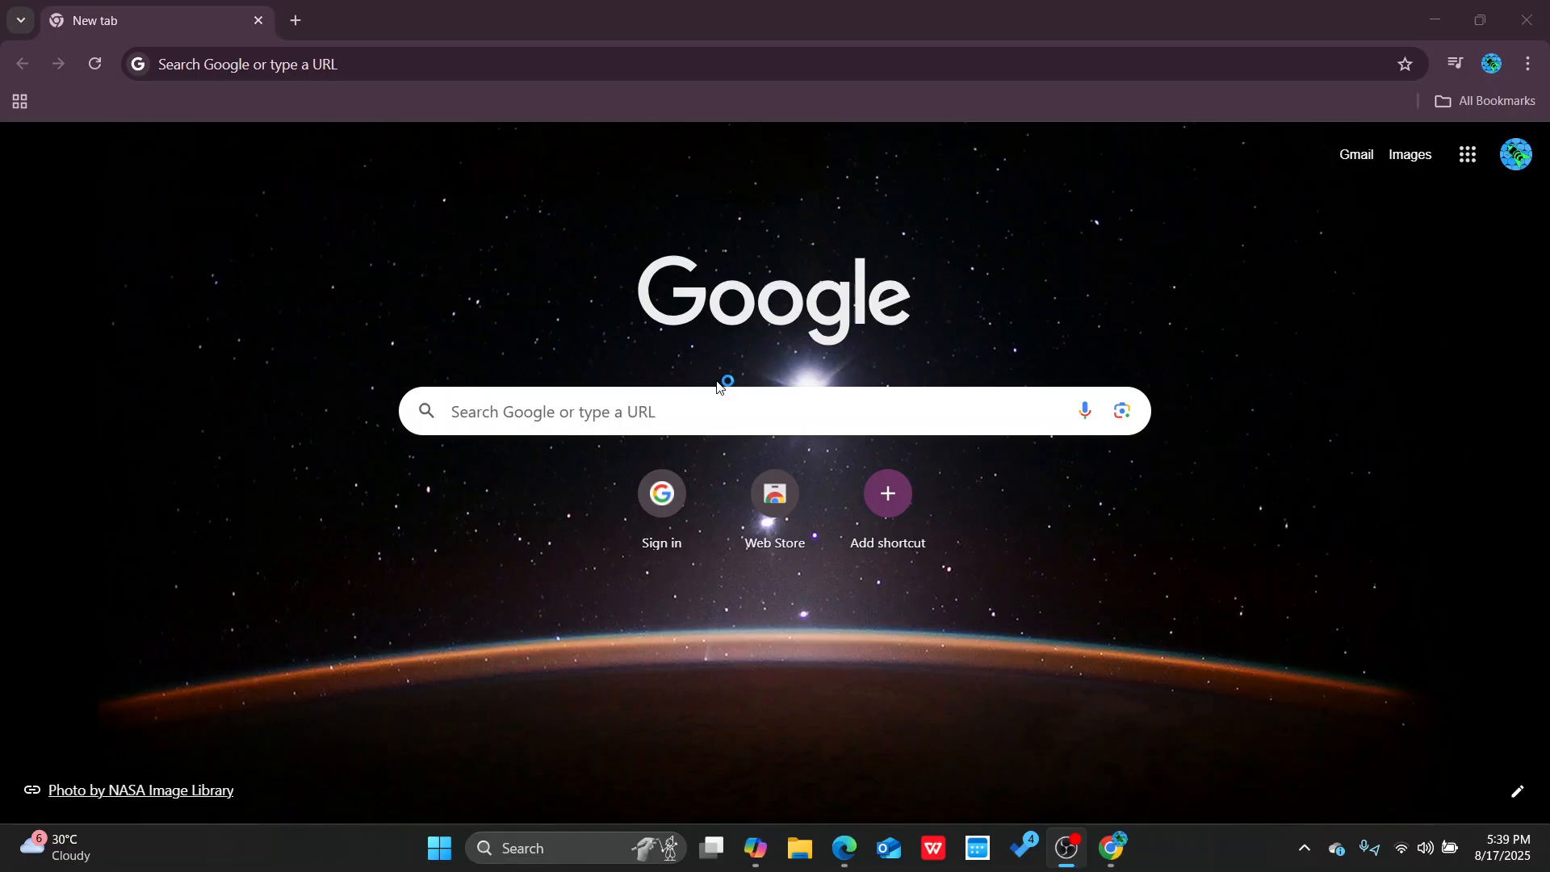
pyautogui.click(559, 70)
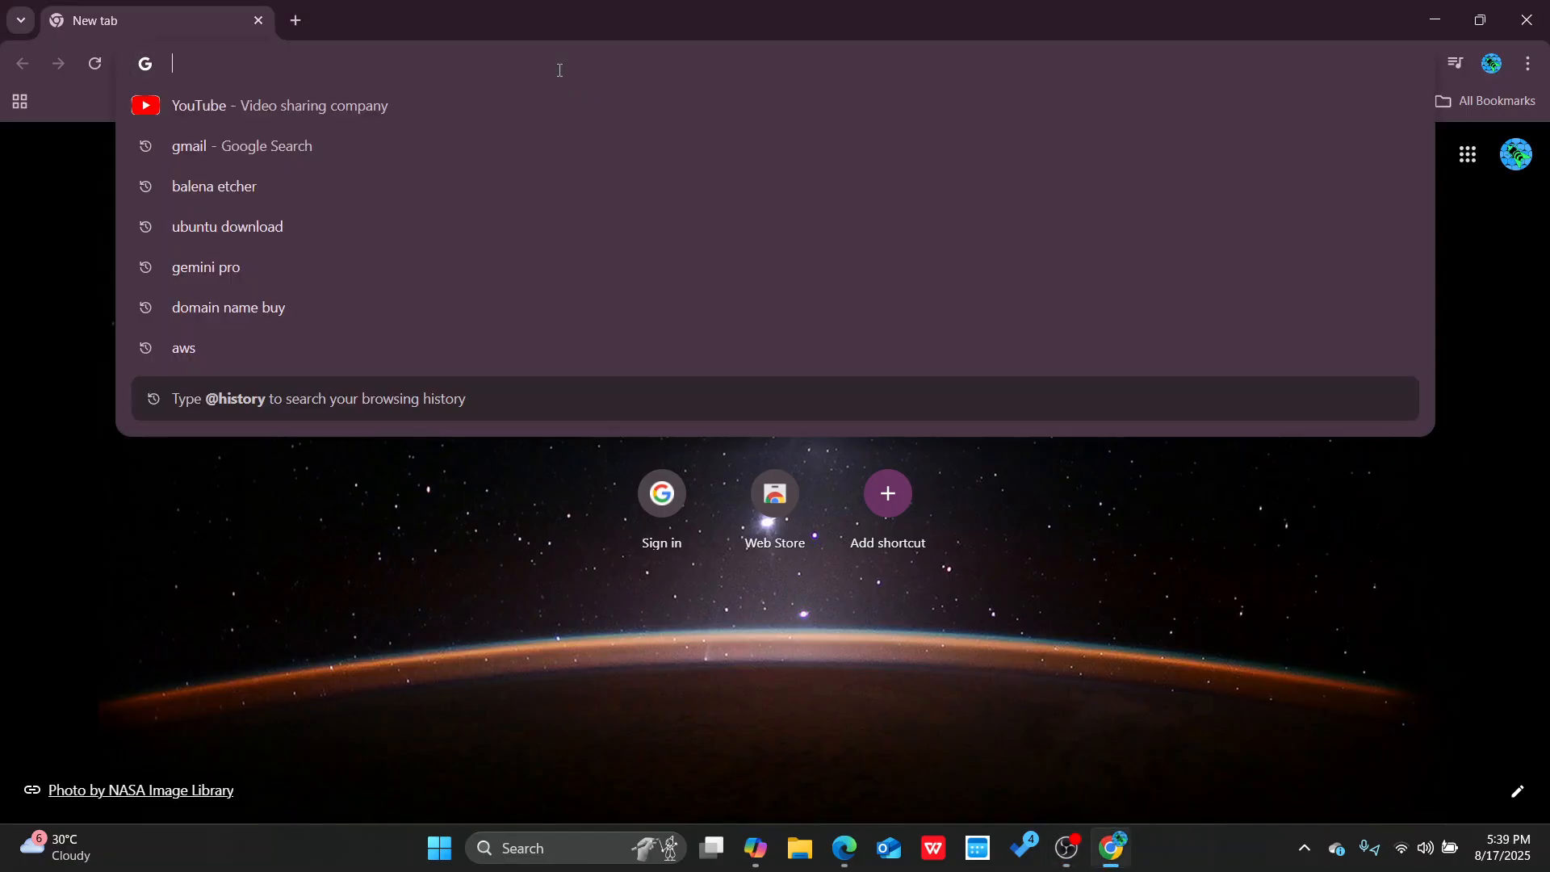
pyautogui.write('https://thakur1-aws.signin.aws.amazon.com/console')
pyautogui.press('Return')
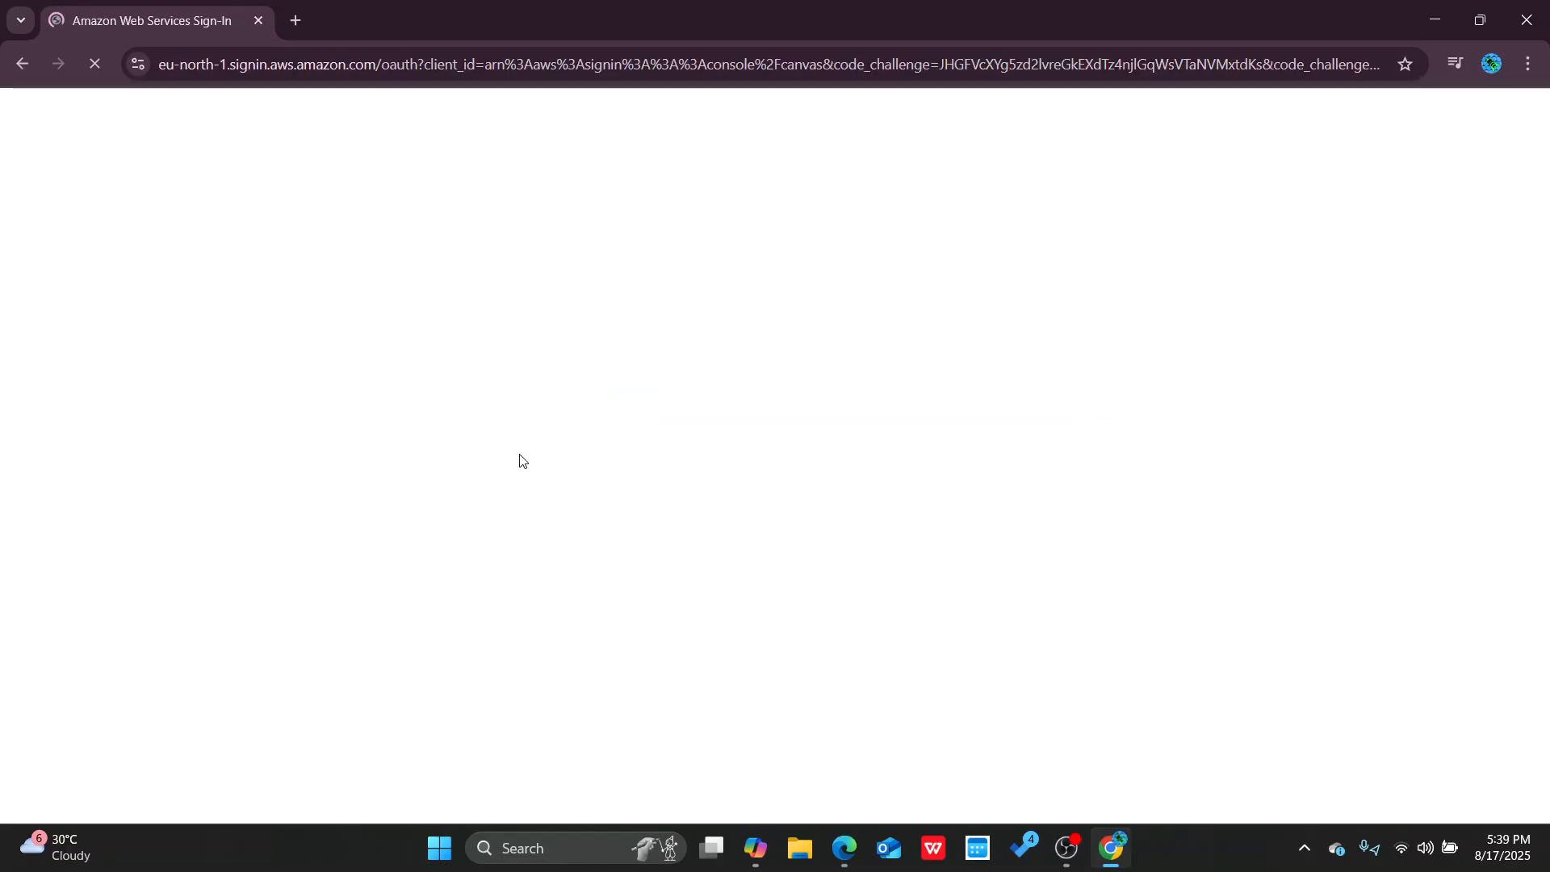
# Restore the Chrome sign-in window to a smaller size in front of the Edge window holding the new user's sign-in details
pyautogui.scroll(-2, 385, 442)
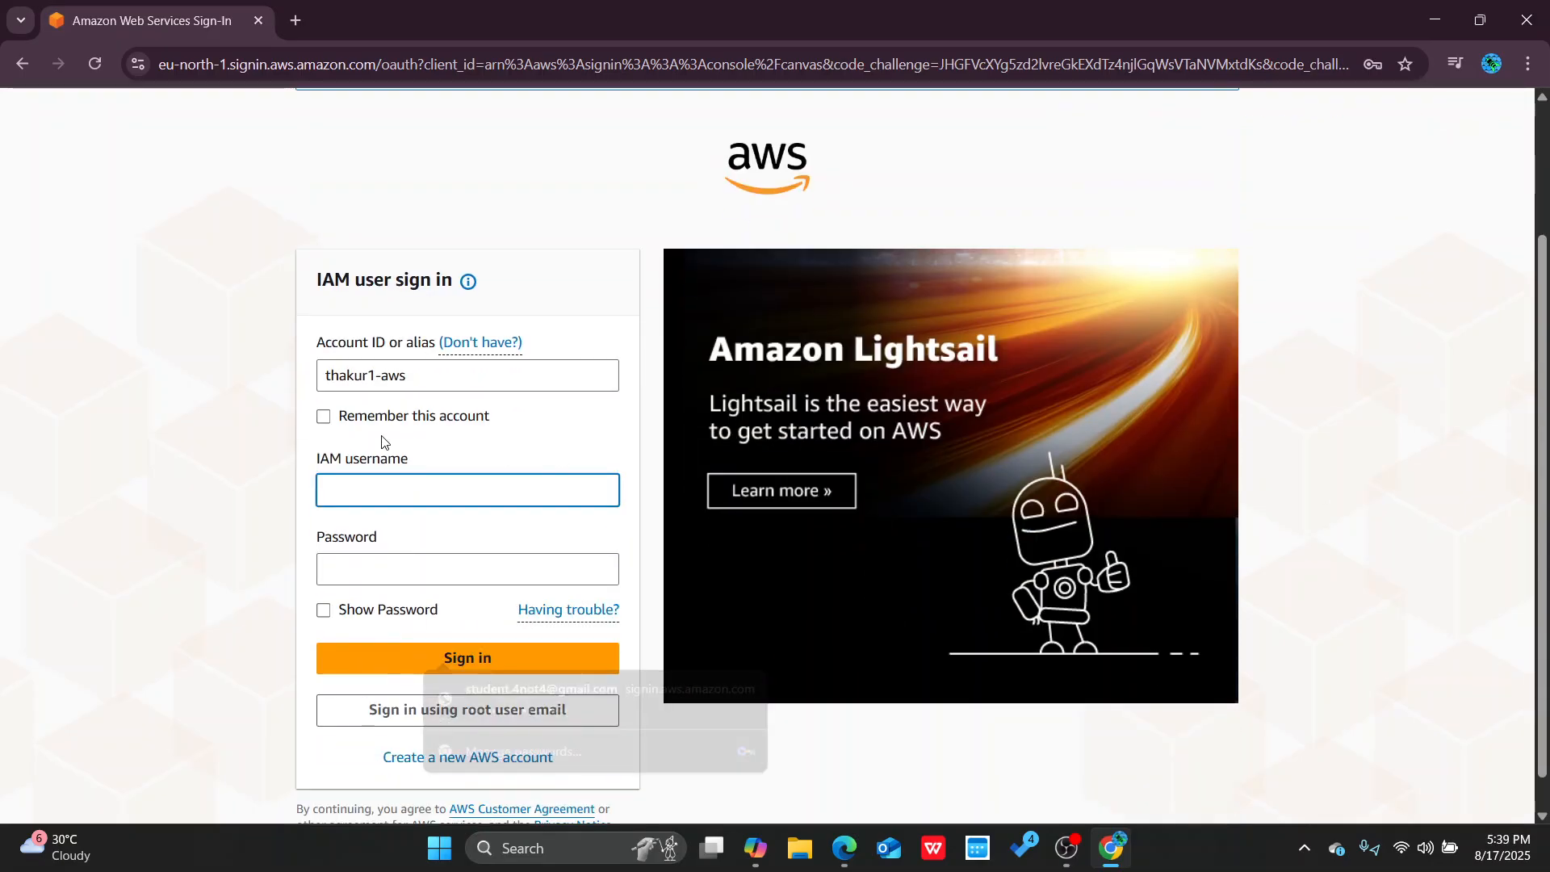
pyautogui.scroll(-1, 395, 417)
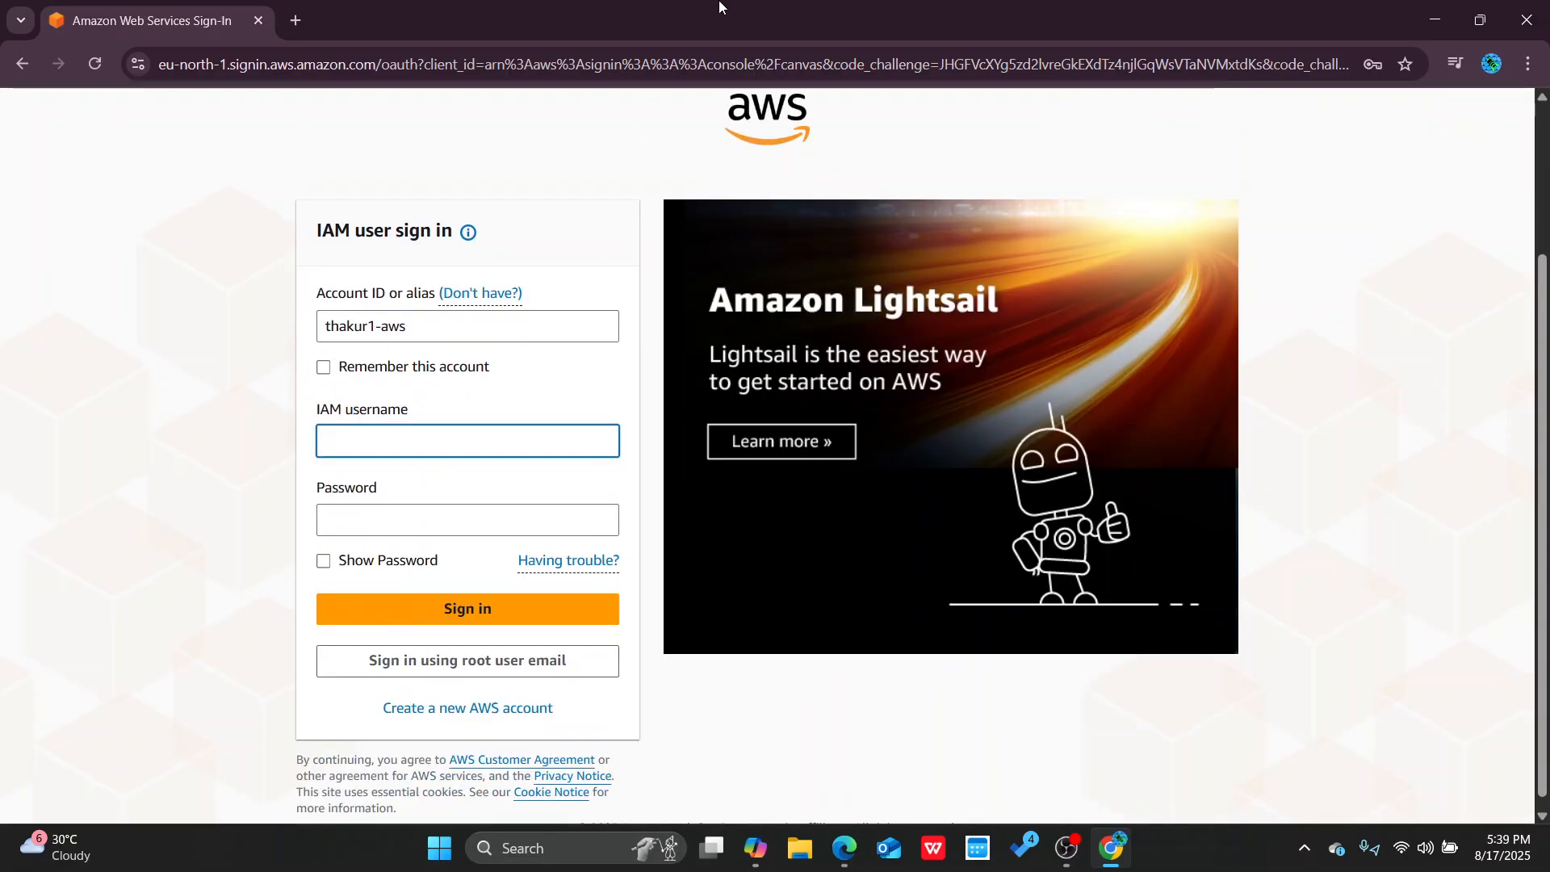
pyautogui.moveTo(714, 18); pyautogui.dragTo(951, 153)
pyautogui.hotkey('alt', 'Tab')
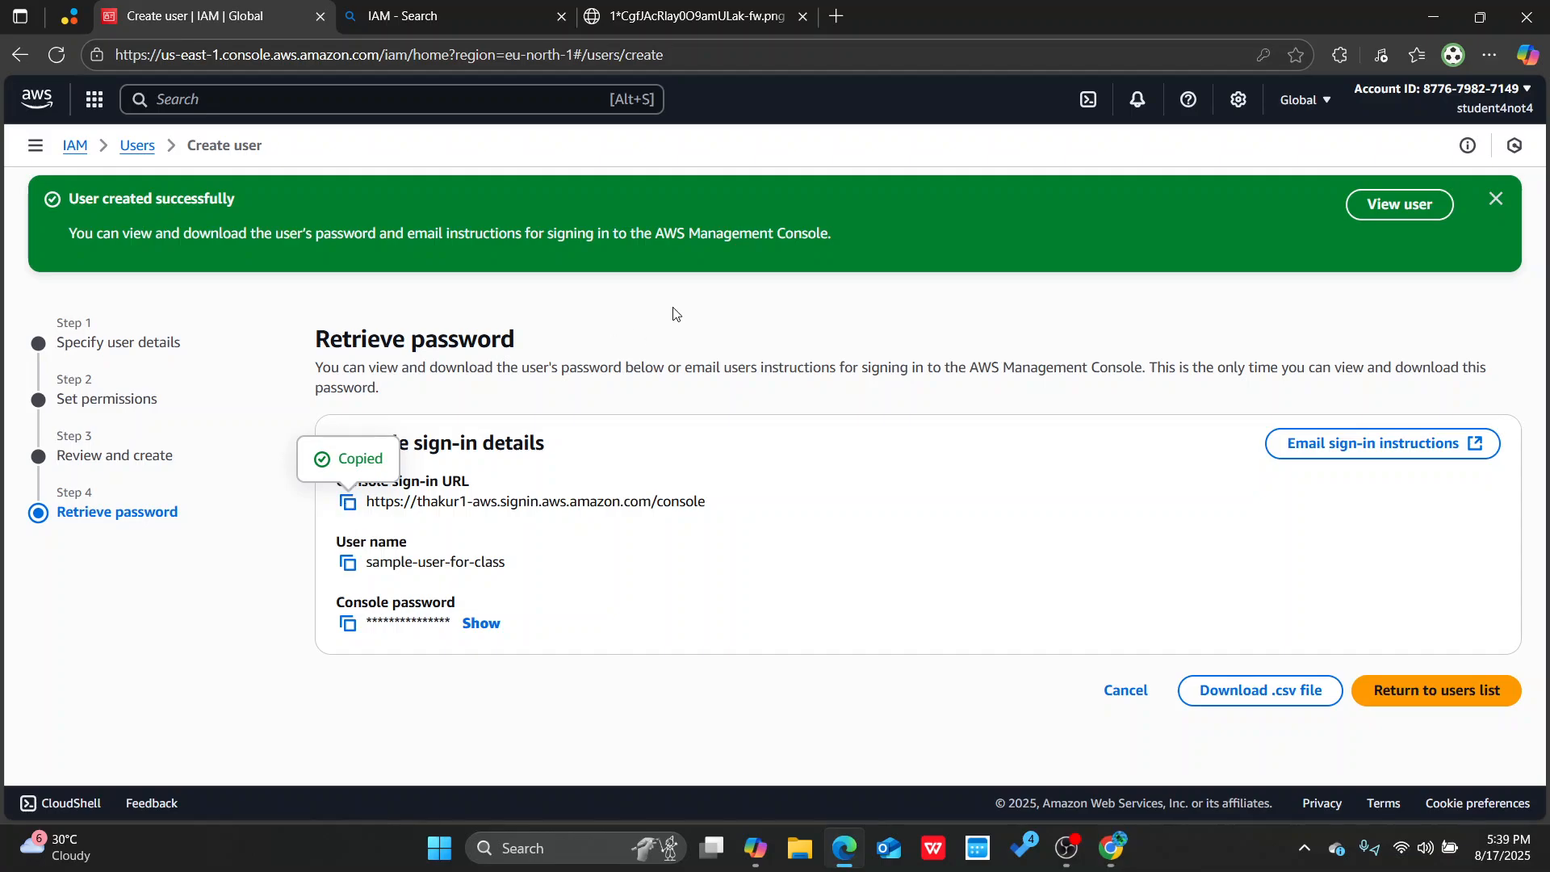
pyautogui.click(1110, 848)
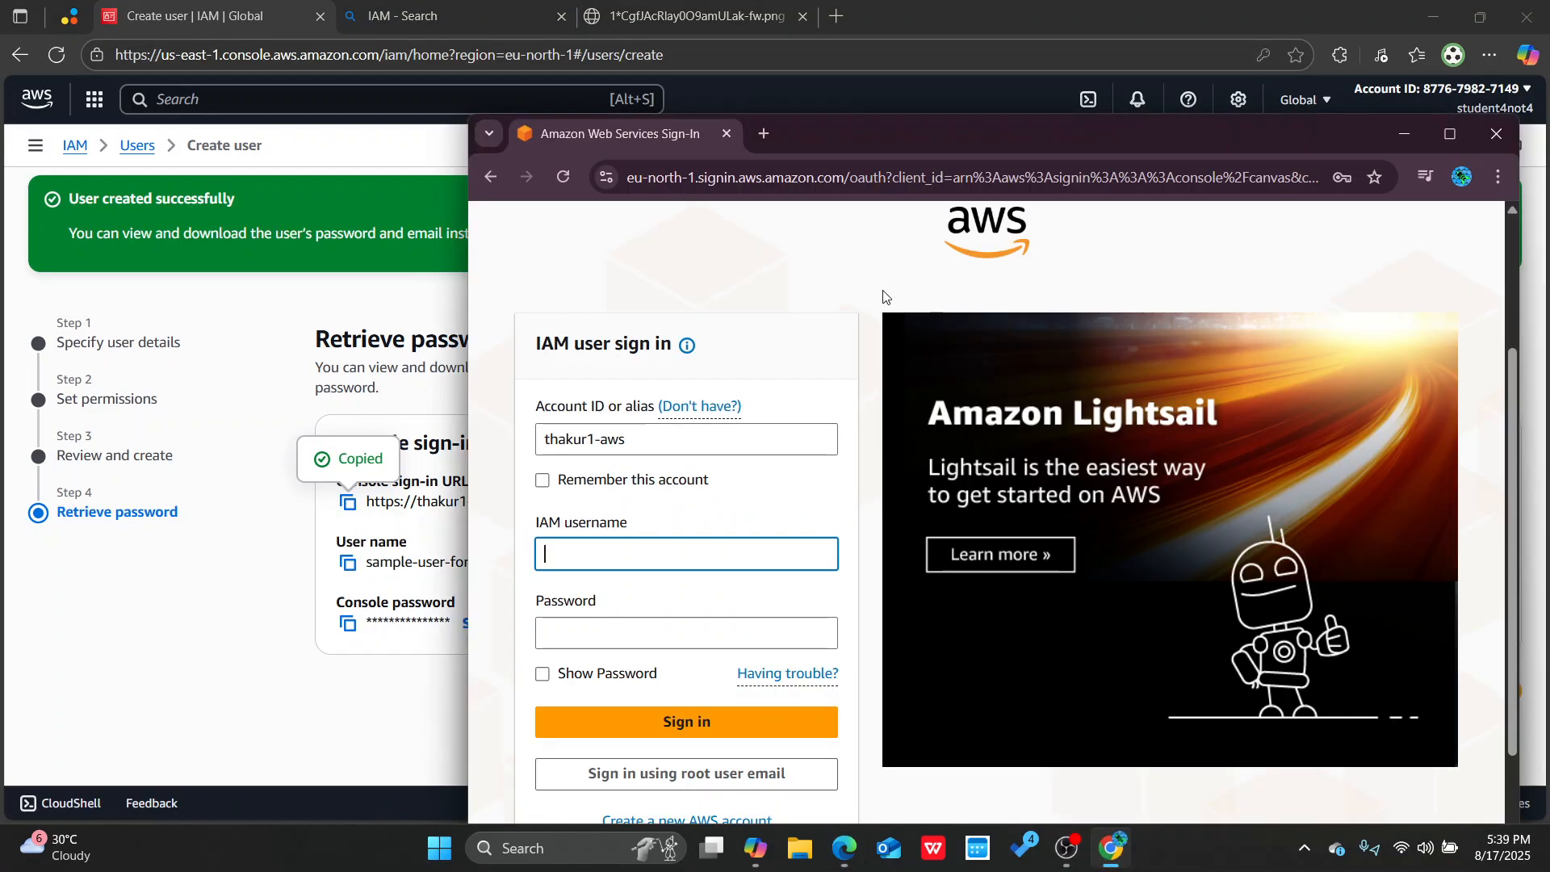
# Reload the copied console sign-in URL in Chrome and check the prefilled account alias
pyautogui.click(942, 183)
pyautogui.write('https://thakur1-aws.signin.aws.amazon.com/console')
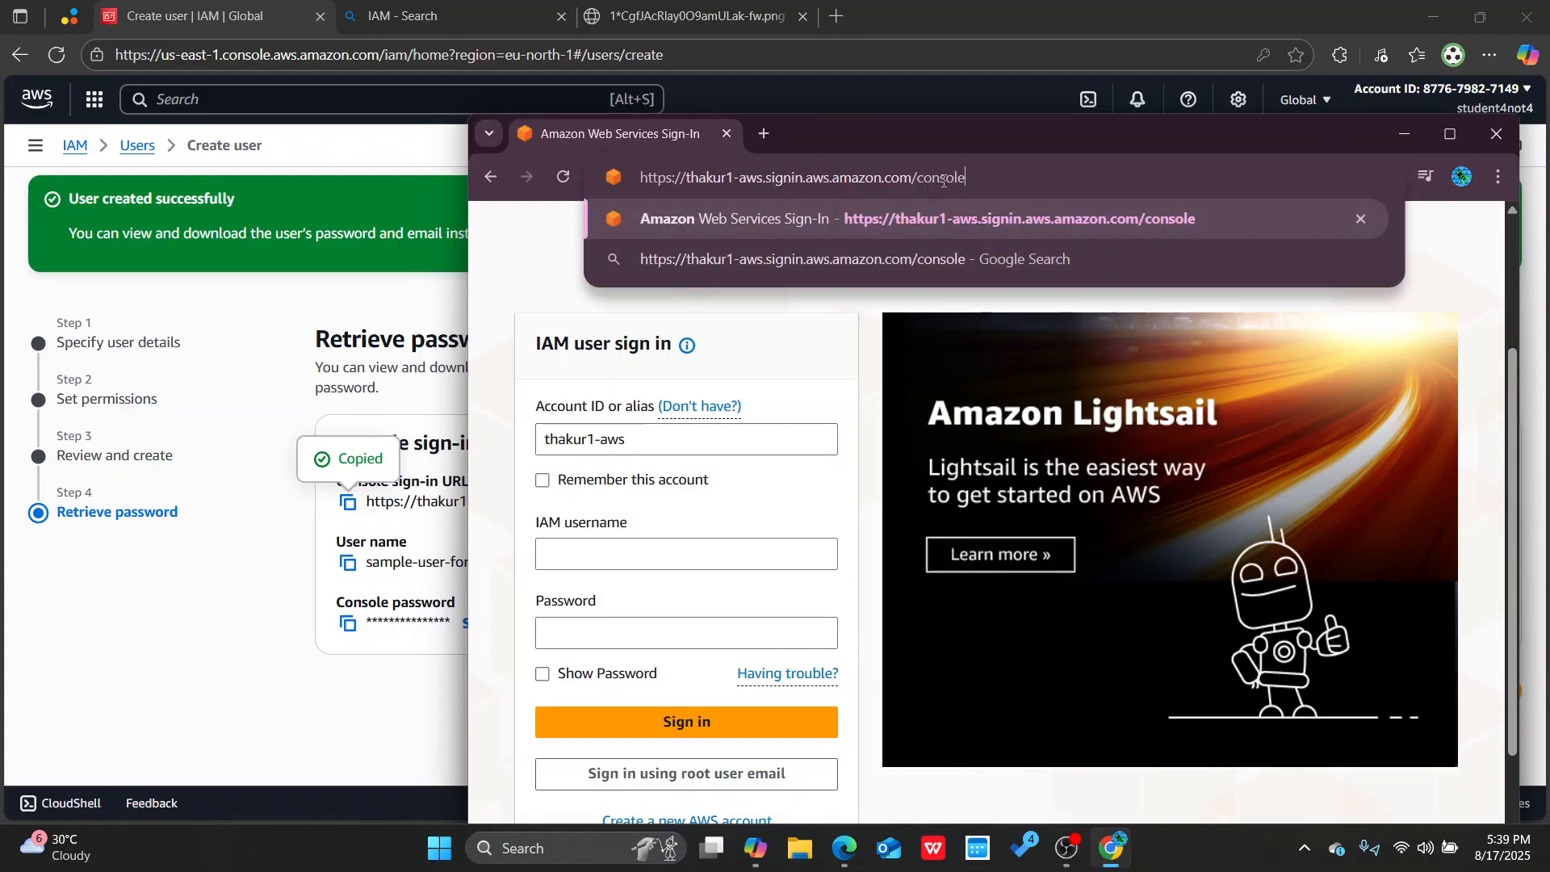
pyautogui.press('Return')
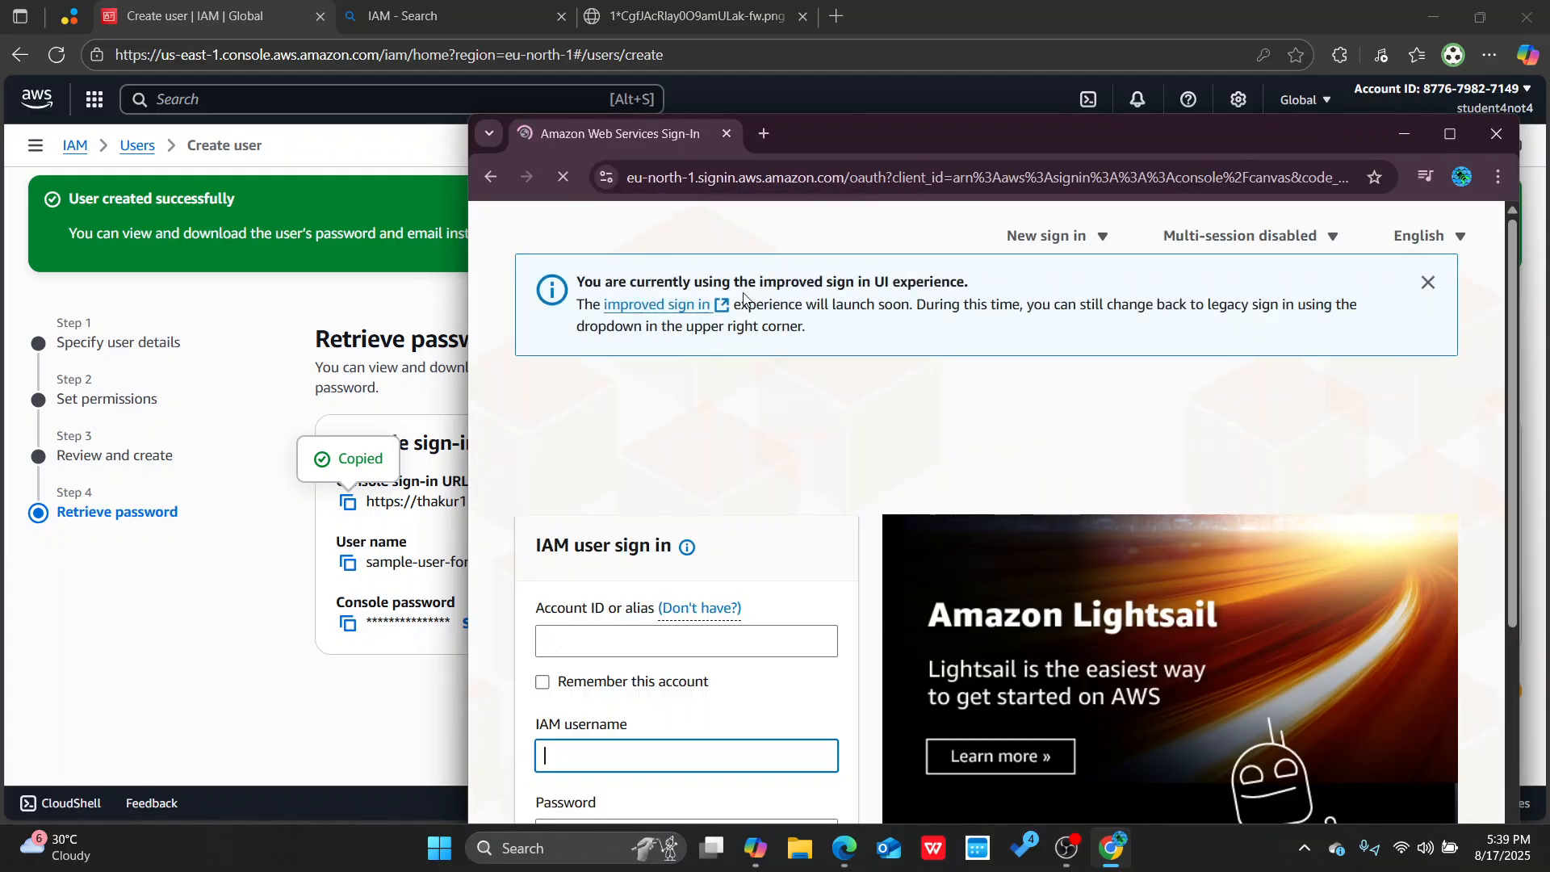
pyautogui.scroll(-5, 488, 519)
pyautogui.moveTo(654, 336); pyautogui.dragTo(531, 354)
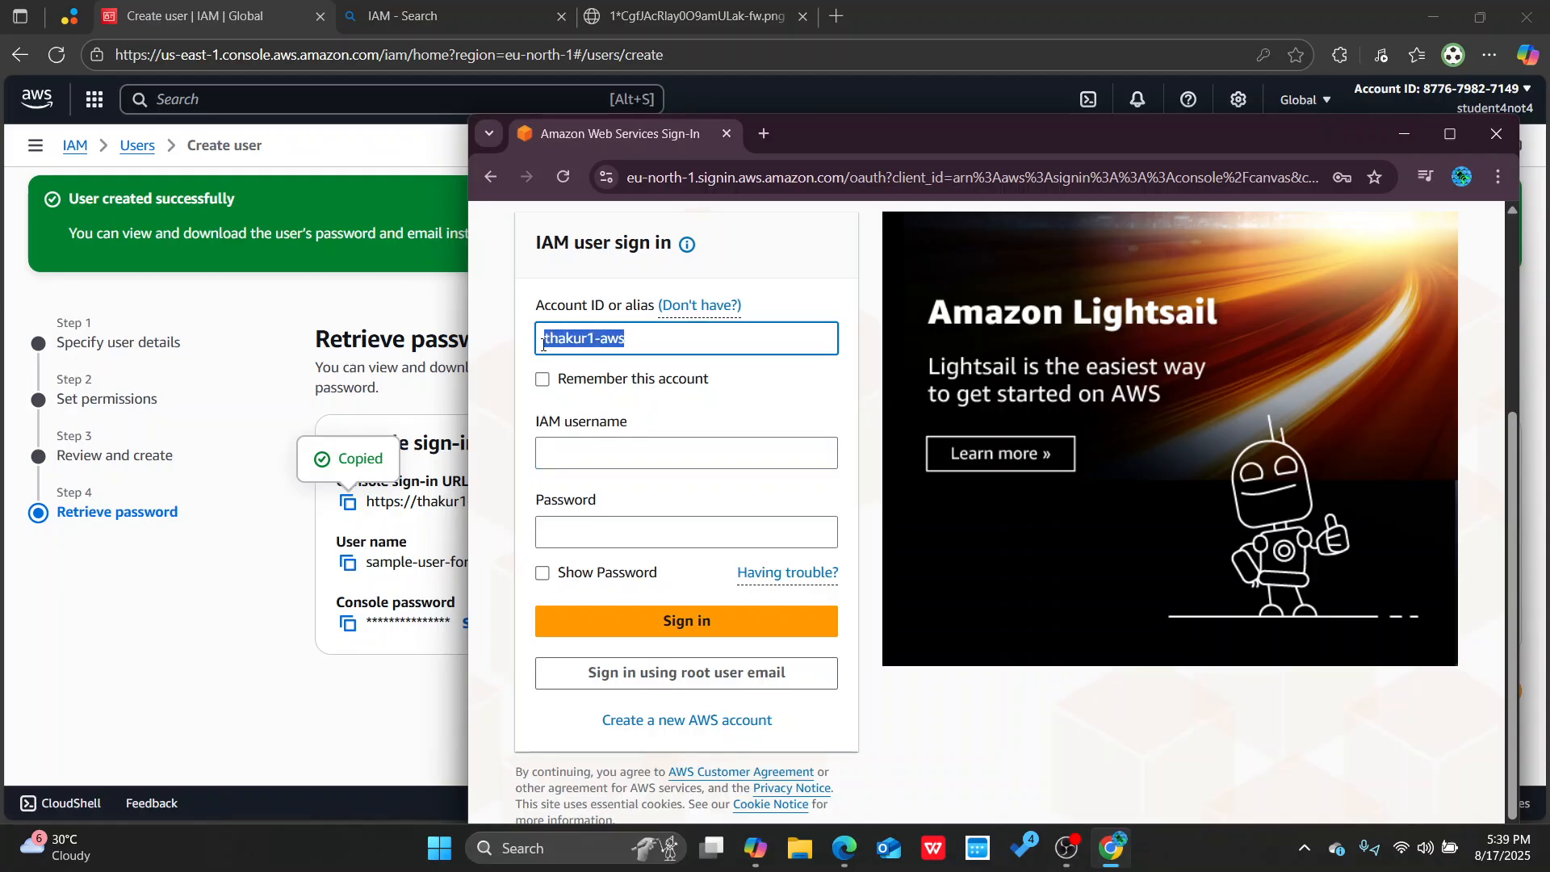
# Copy the user name from the new user's sign-in details and enter sample-user-for-class as the IAM username
pyautogui.click(616, 464)
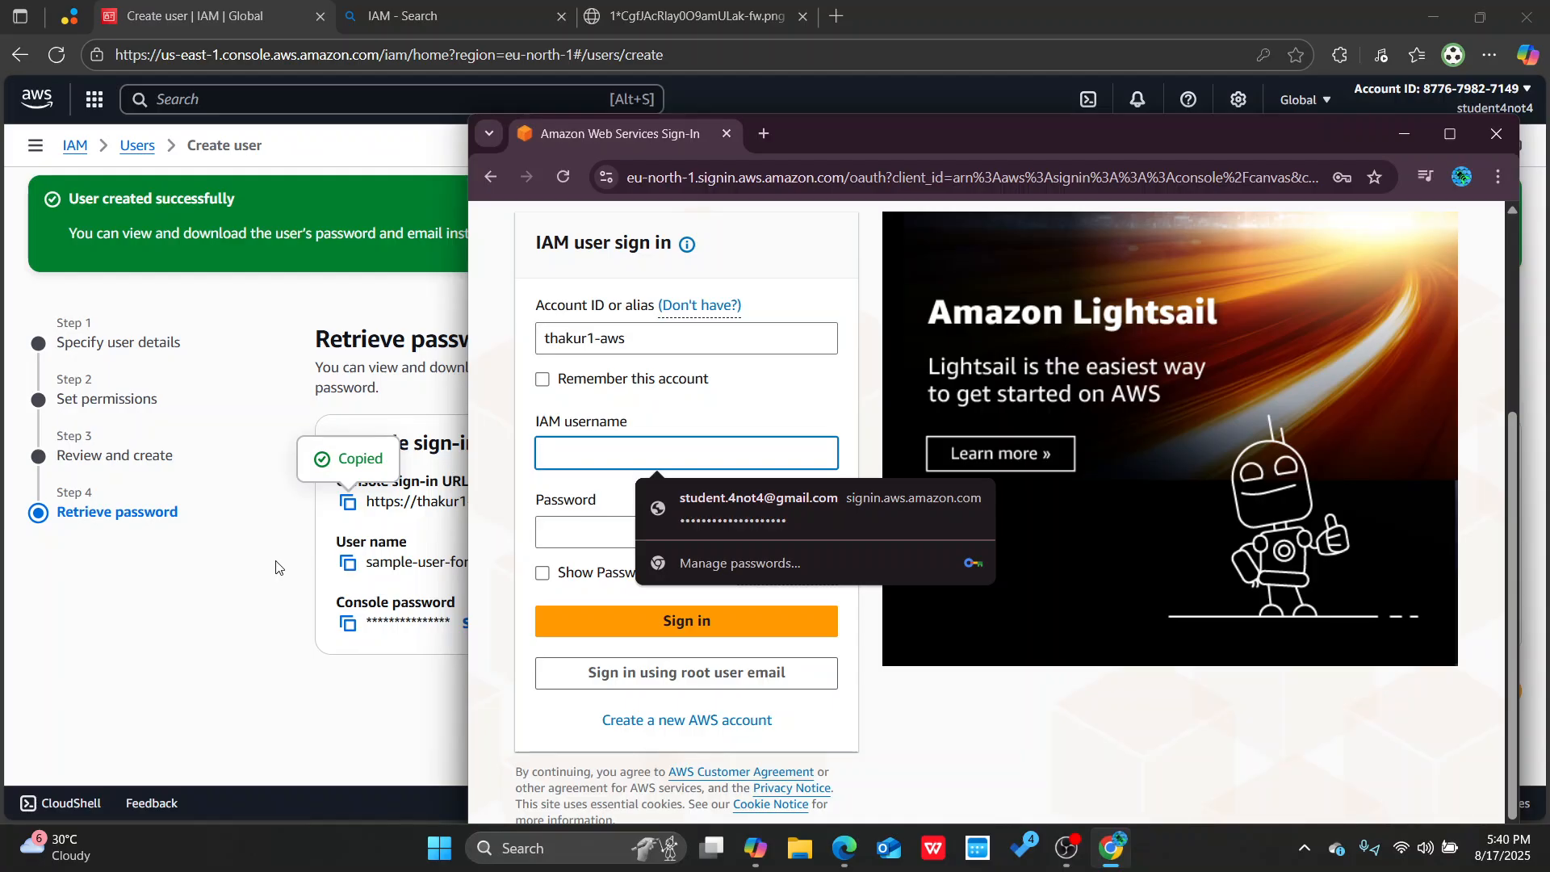
pyautogui.click(348, 565)
pyautogui.hotkey('alt', 'Tab')
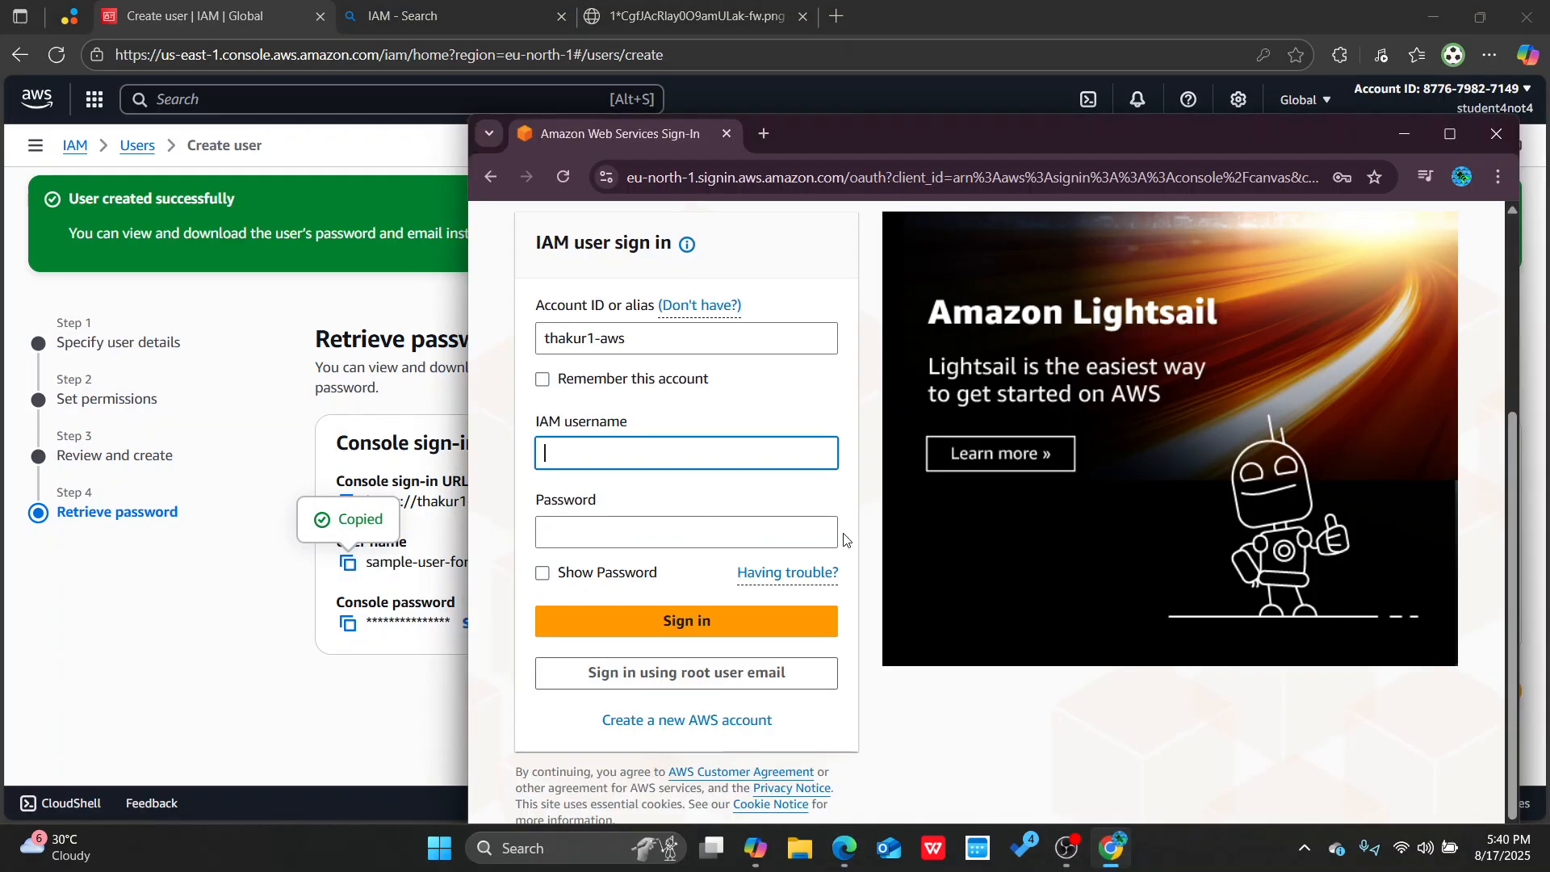
pyautogui.click(768, 452)
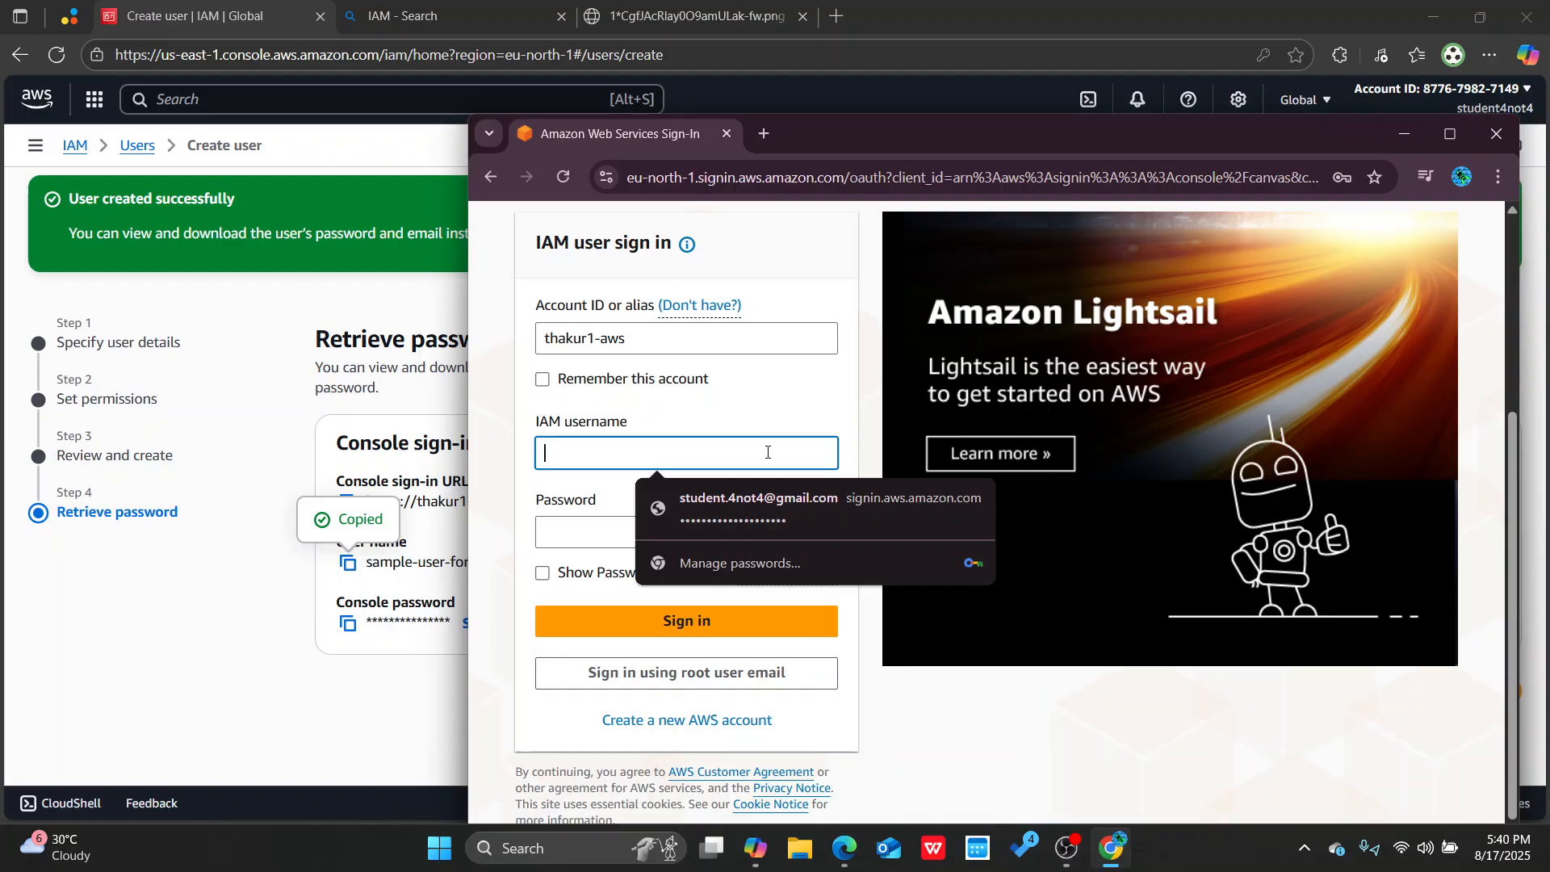
pyautogui.hotkey('ctrl', 'v')
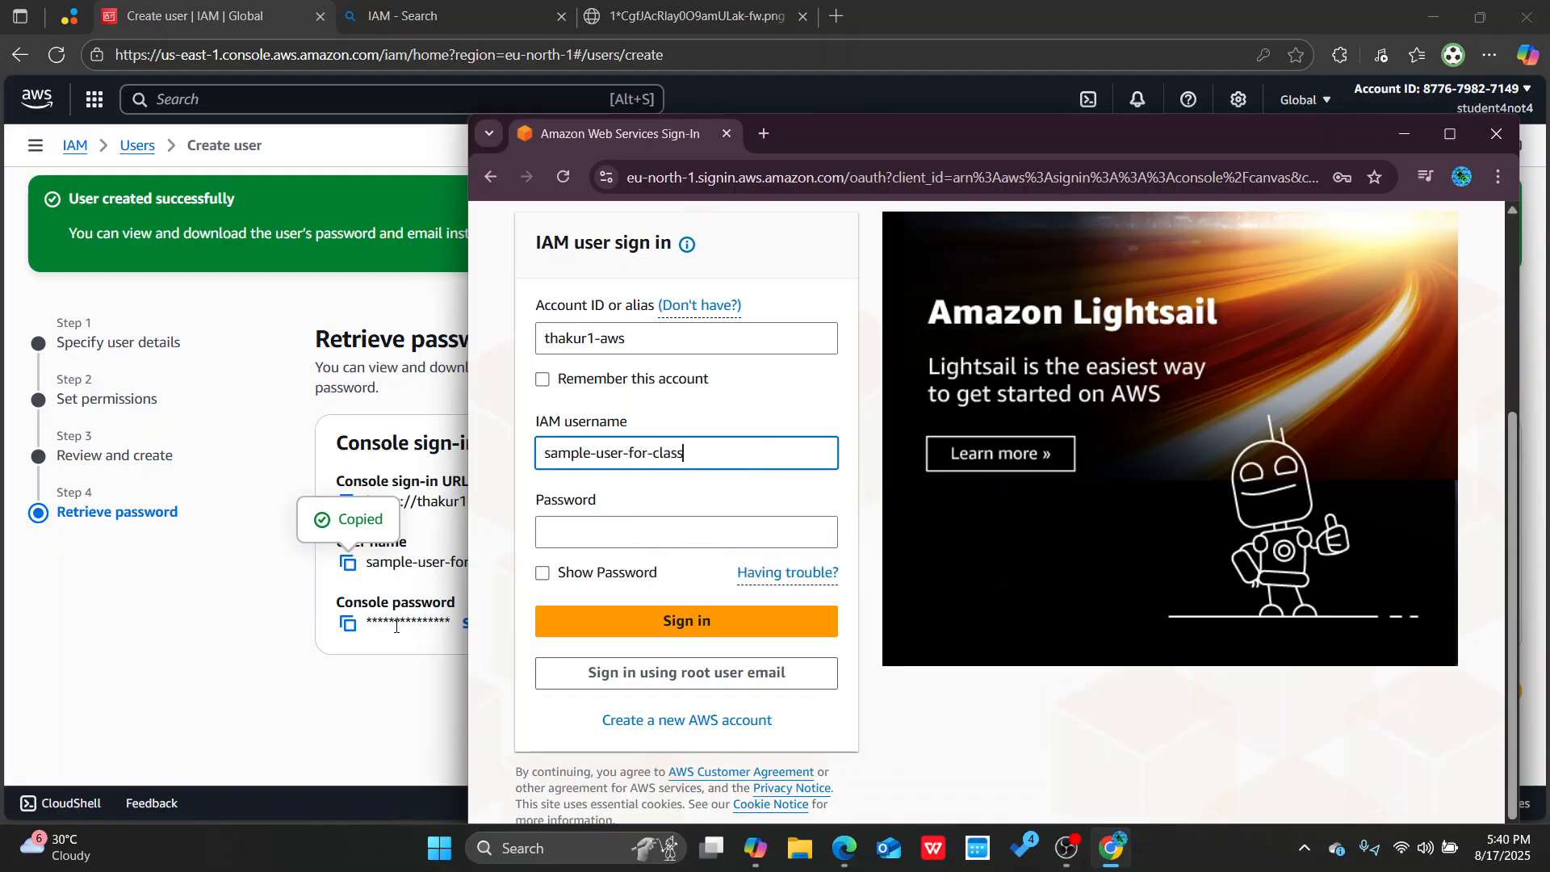
# Enter the IAM user's console password and sign in
pyautogui.click(628, 526)
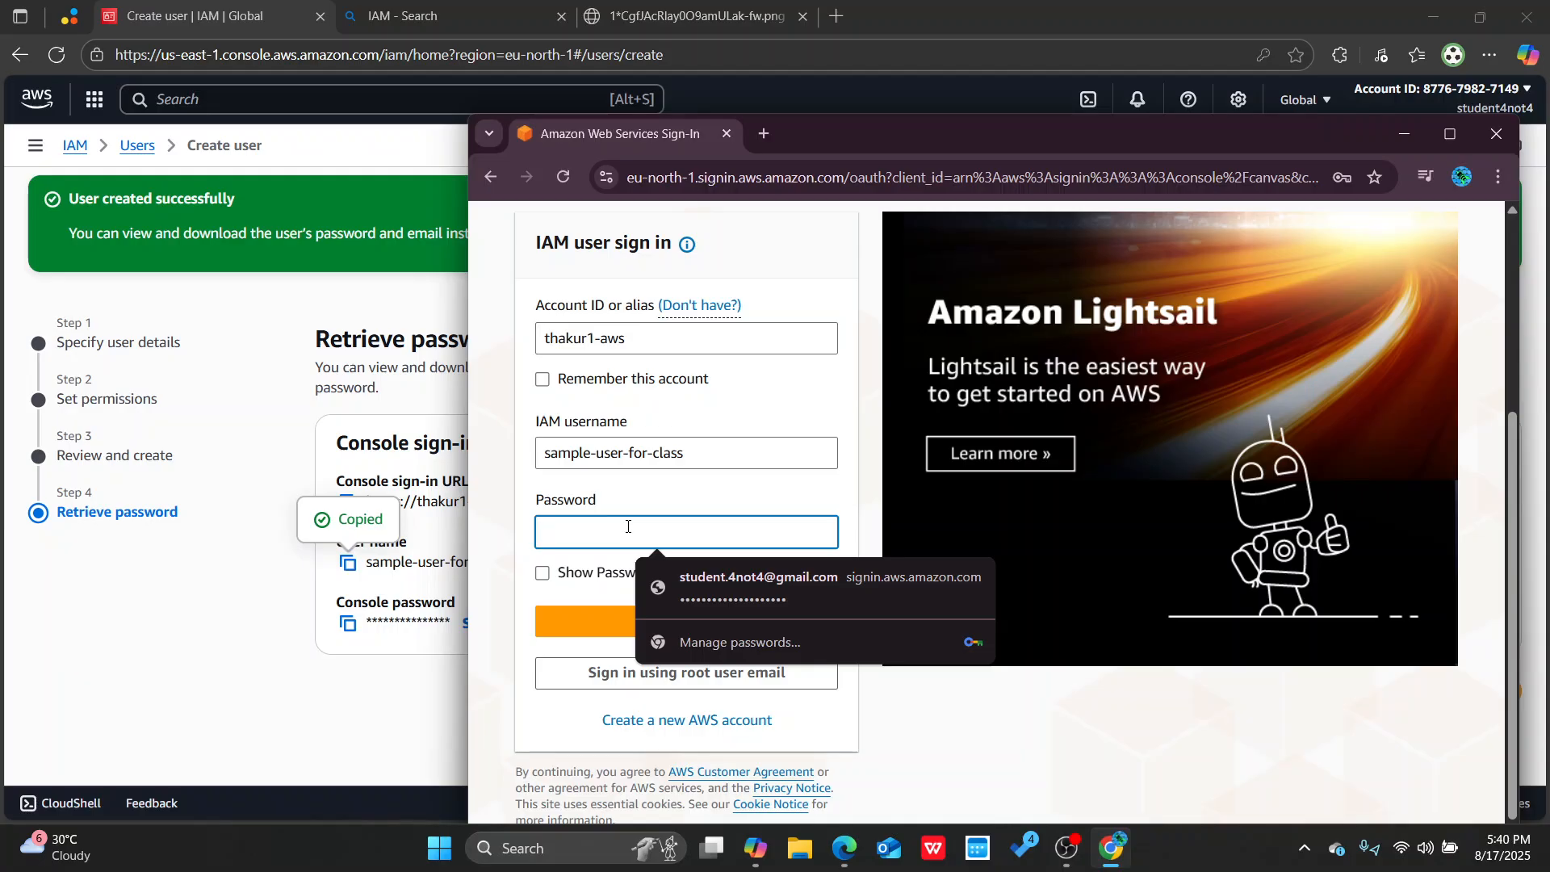
pyautogui.write('******')
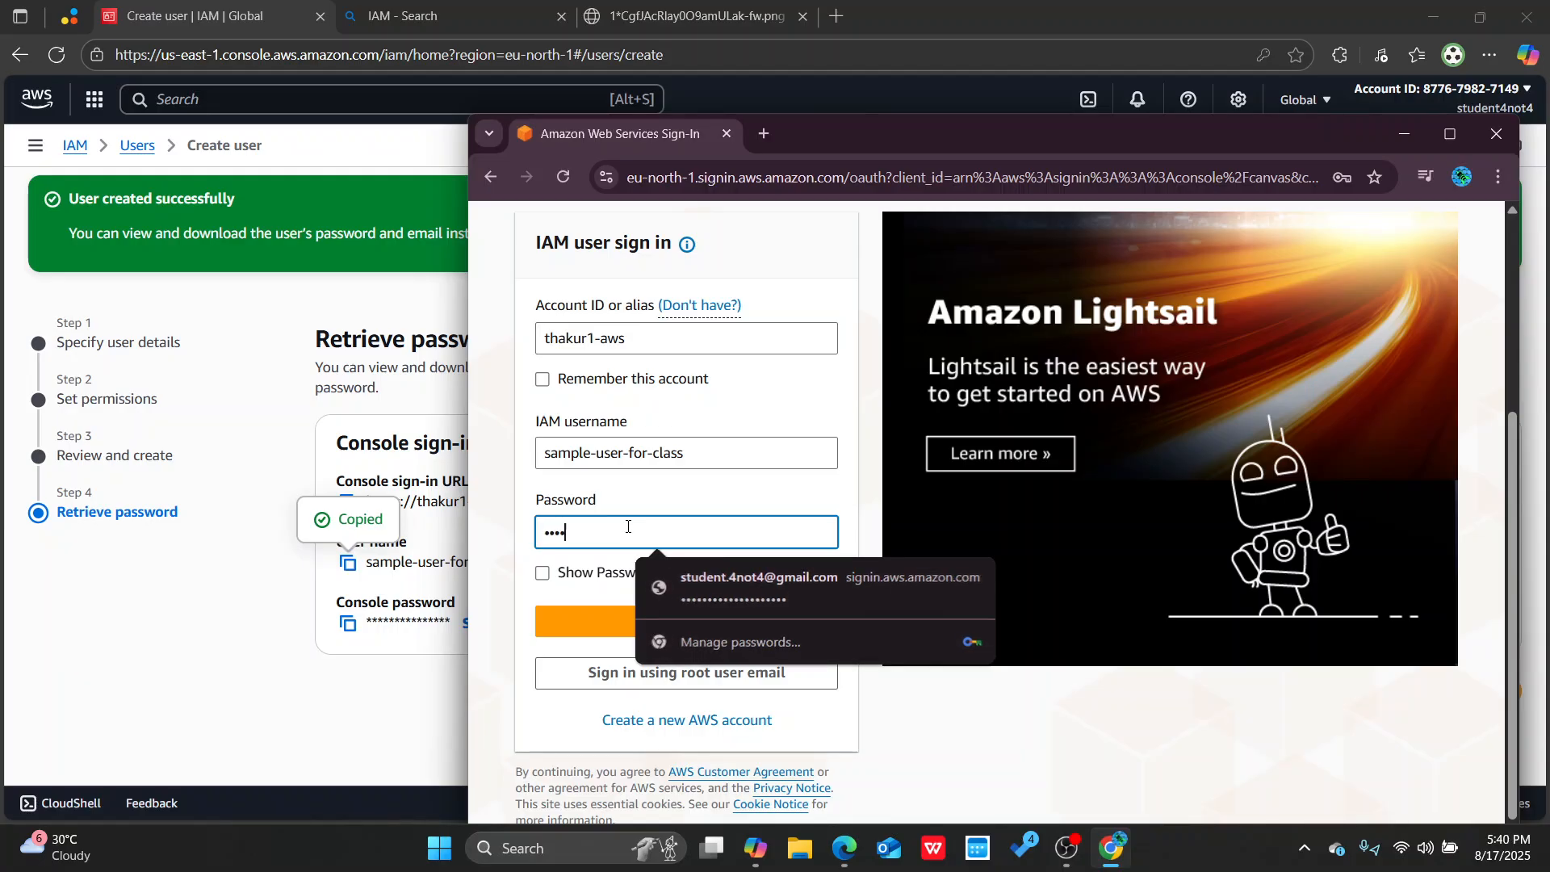
pyautogui.write('***')
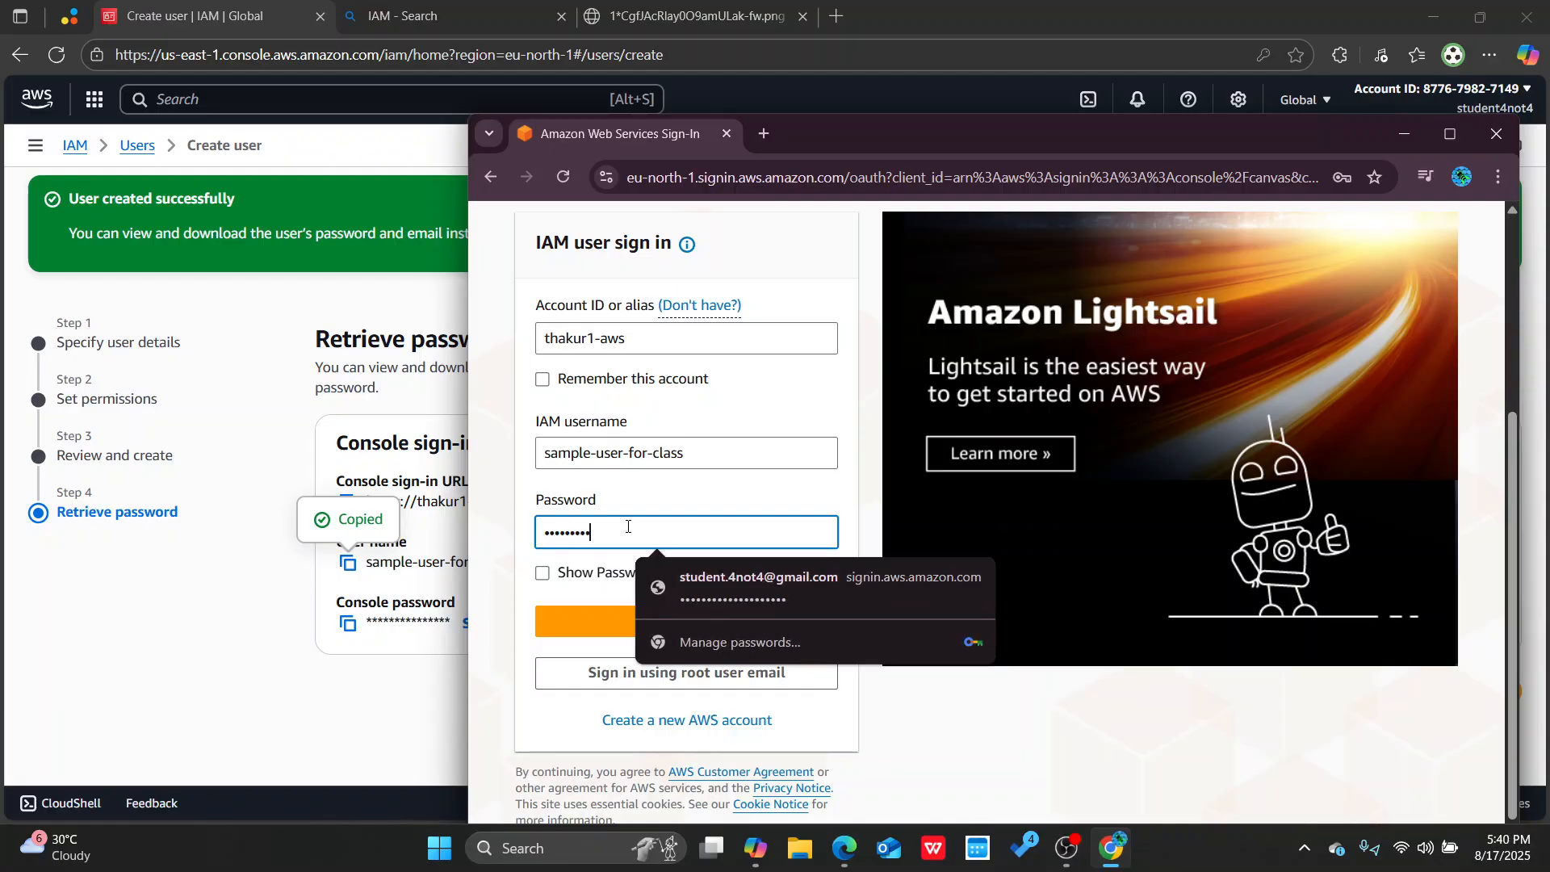
pyautogui.click(588, 623)
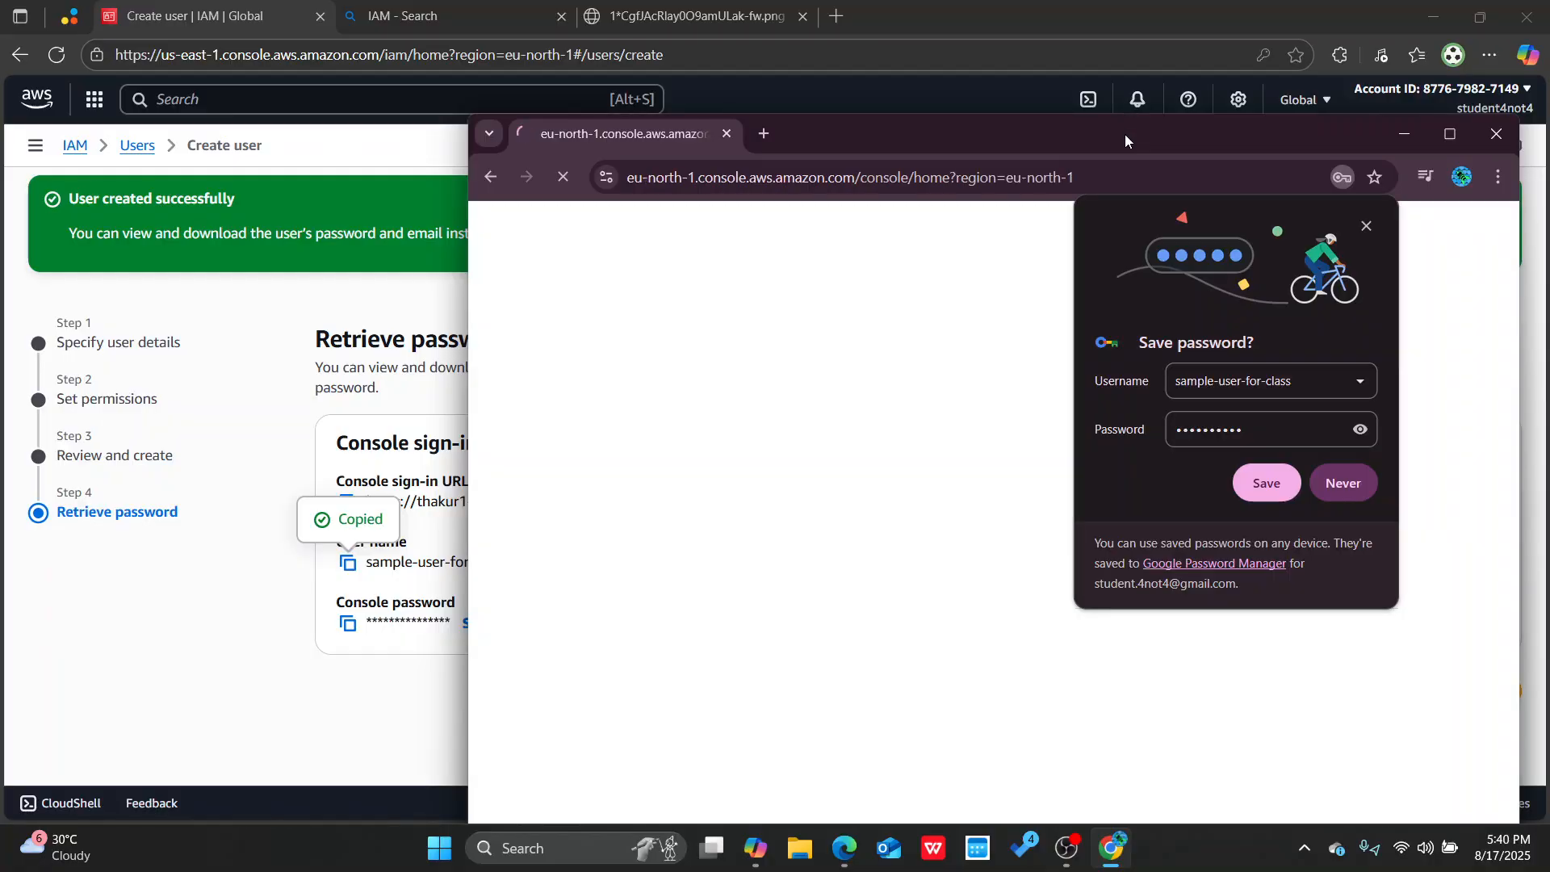
# Dismiss the password-saving prompt and maximize the Chrome window
pyautogui.moveTo(1126, 134); pyautogui.dragTo(1000, 21)
pyautogui.click(1146, 376)
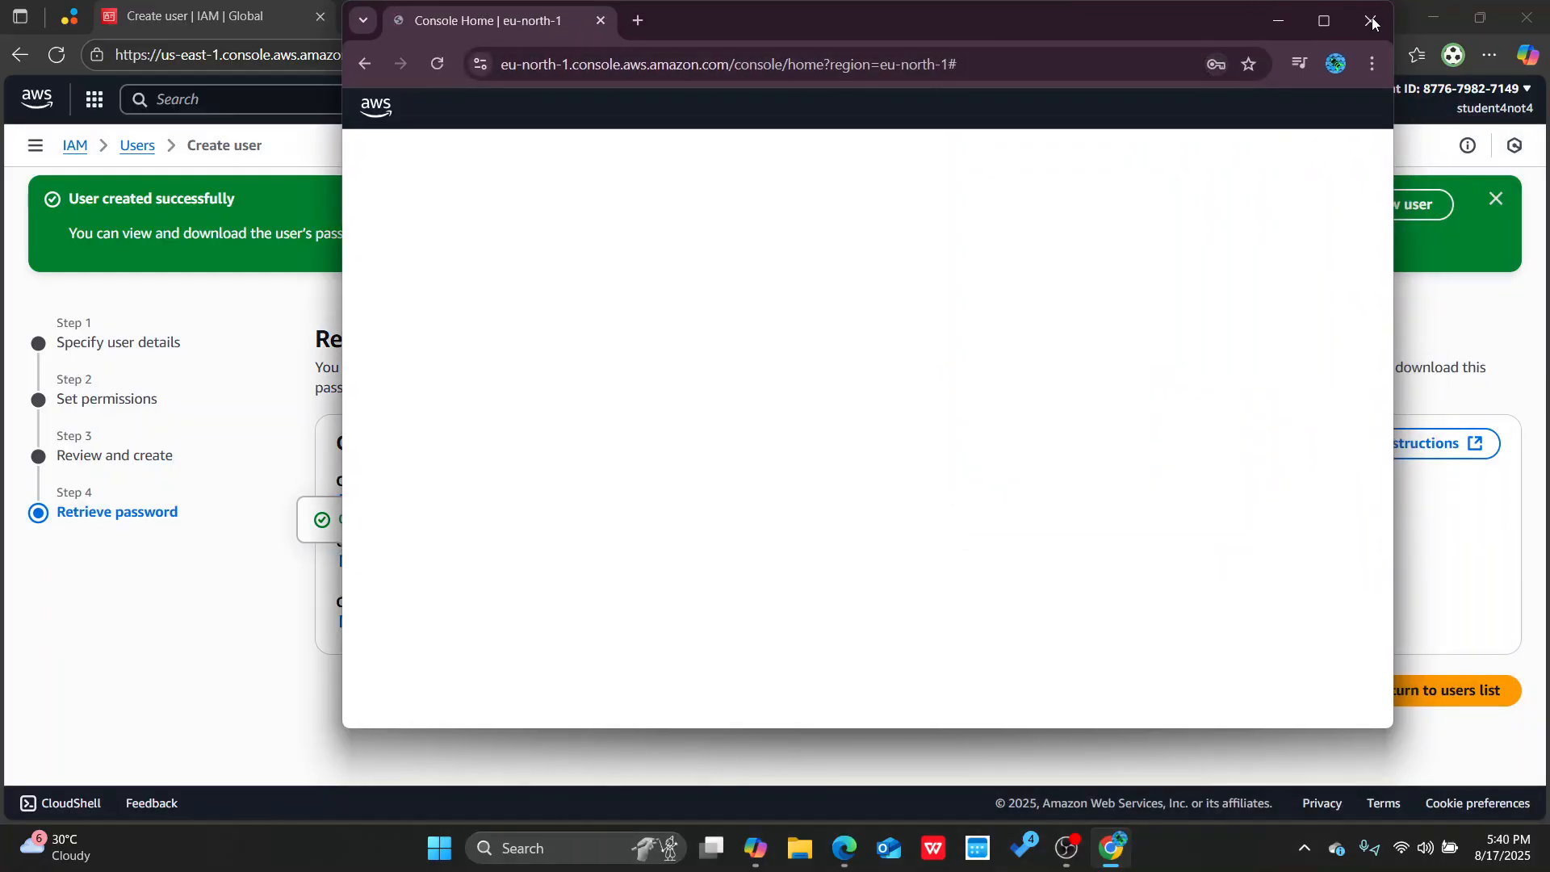
pyautogui.click(1324, 23)
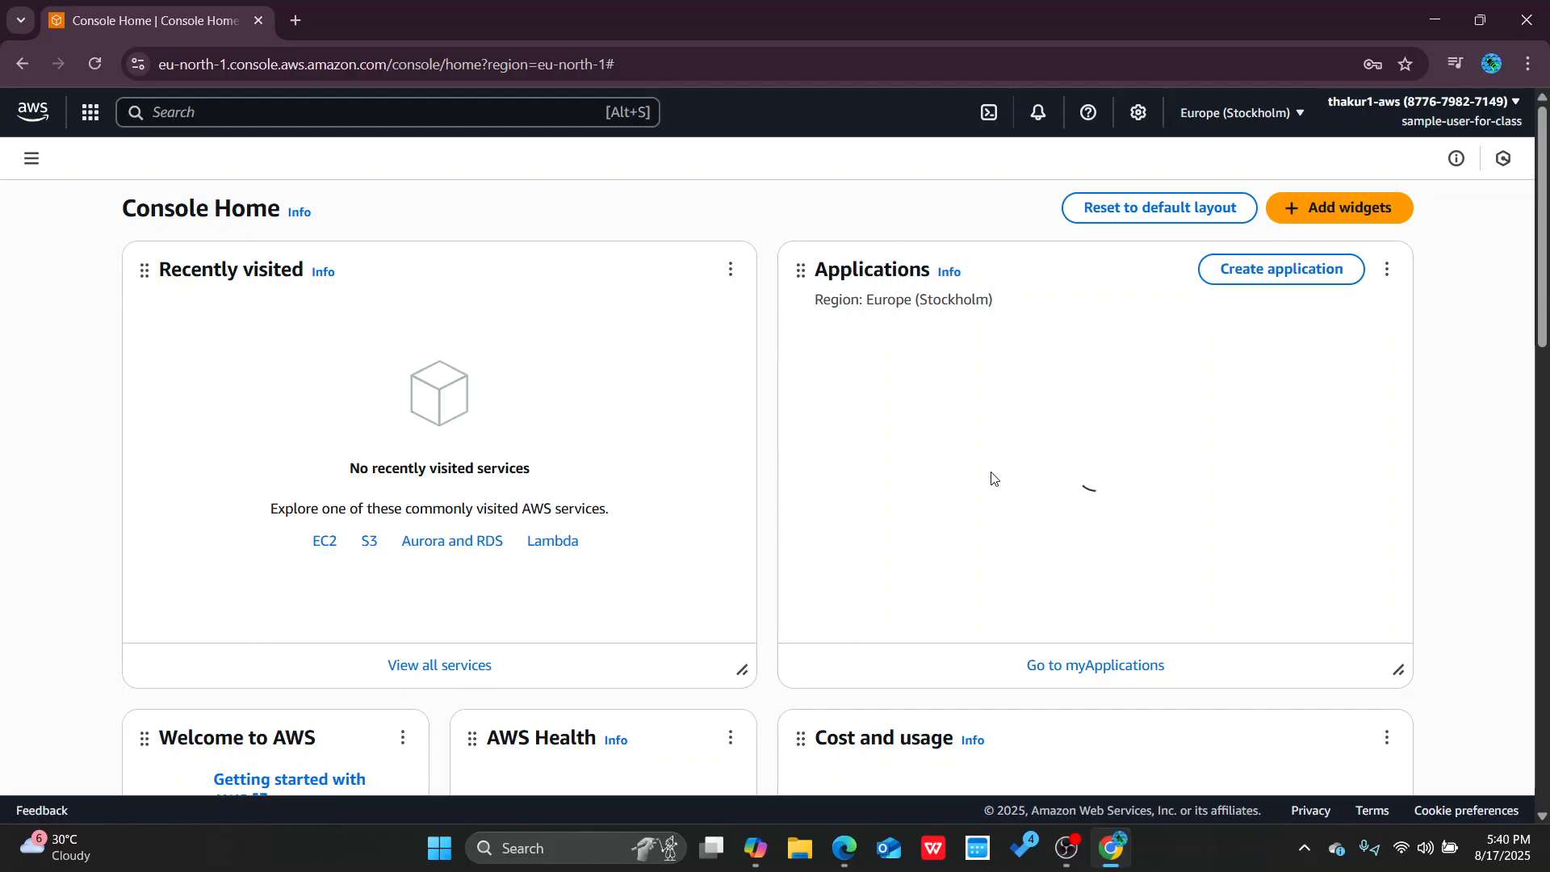
# Advance through the introductory tips on the Console Home page
pyautogui.scroll(-3, 973, 476)
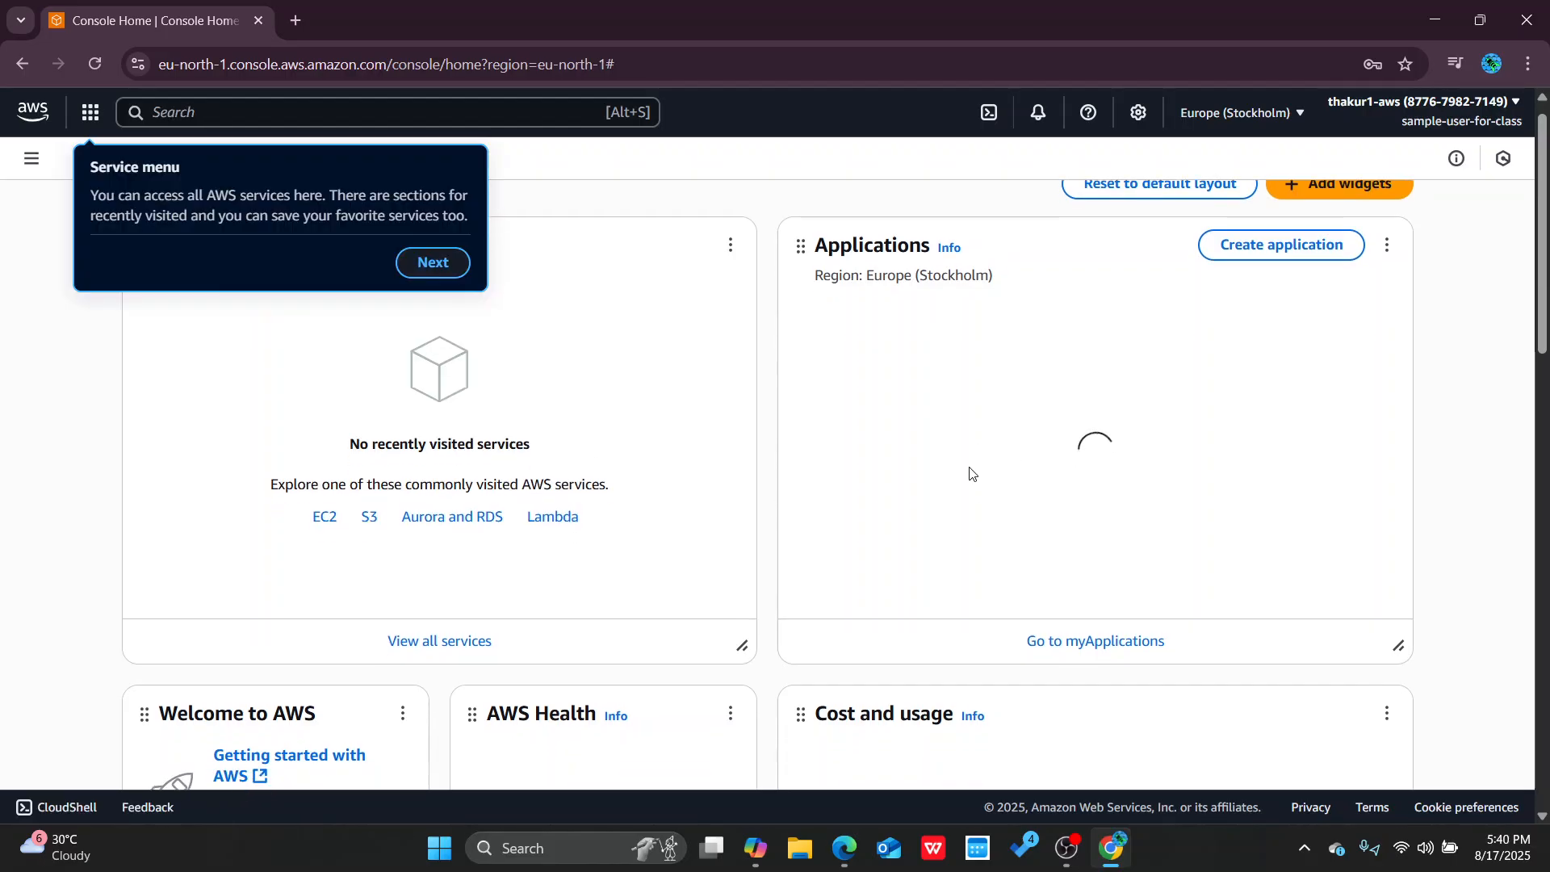
pyautogui.click(451, 271)
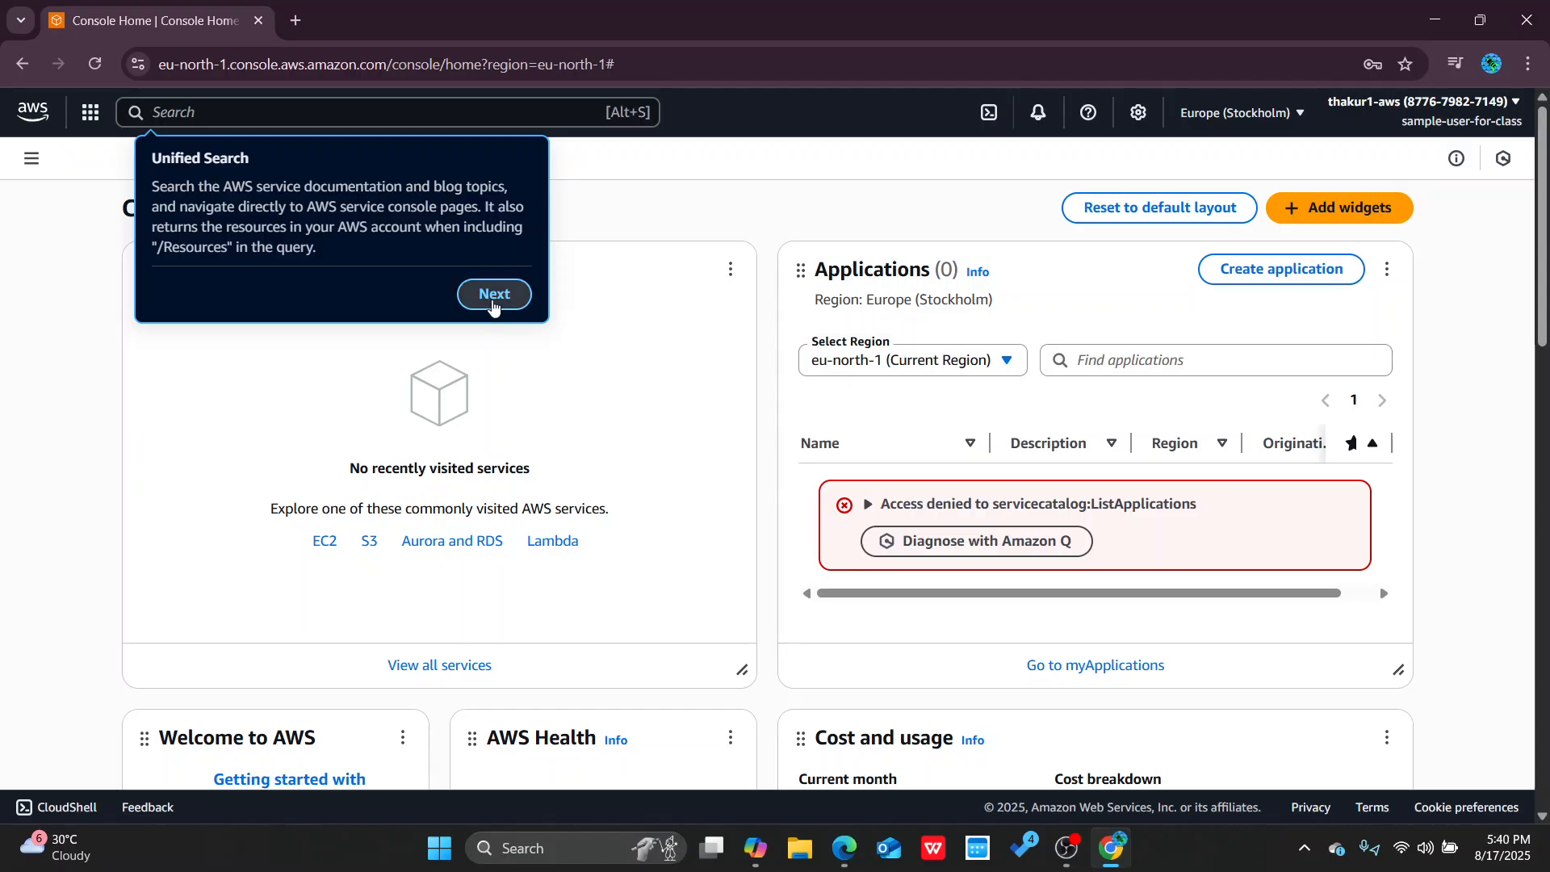
pyautogui.click(491, 296)
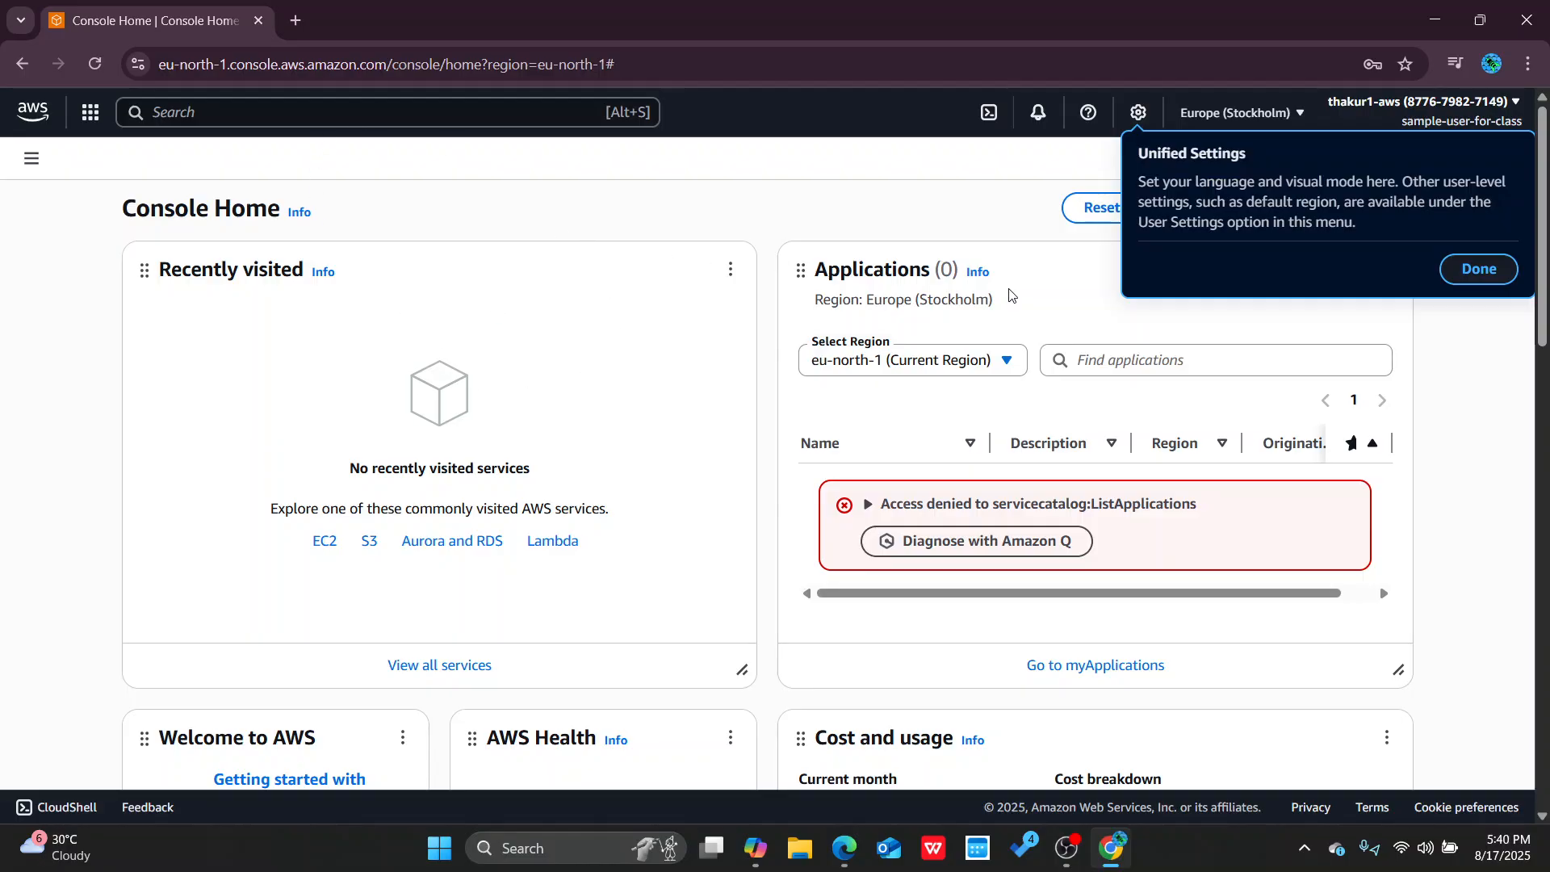
# Search for iam, open the IAM dashboard to check the user's access, and dismiss the access analyzers banner
pyautogui.click(432, 104)
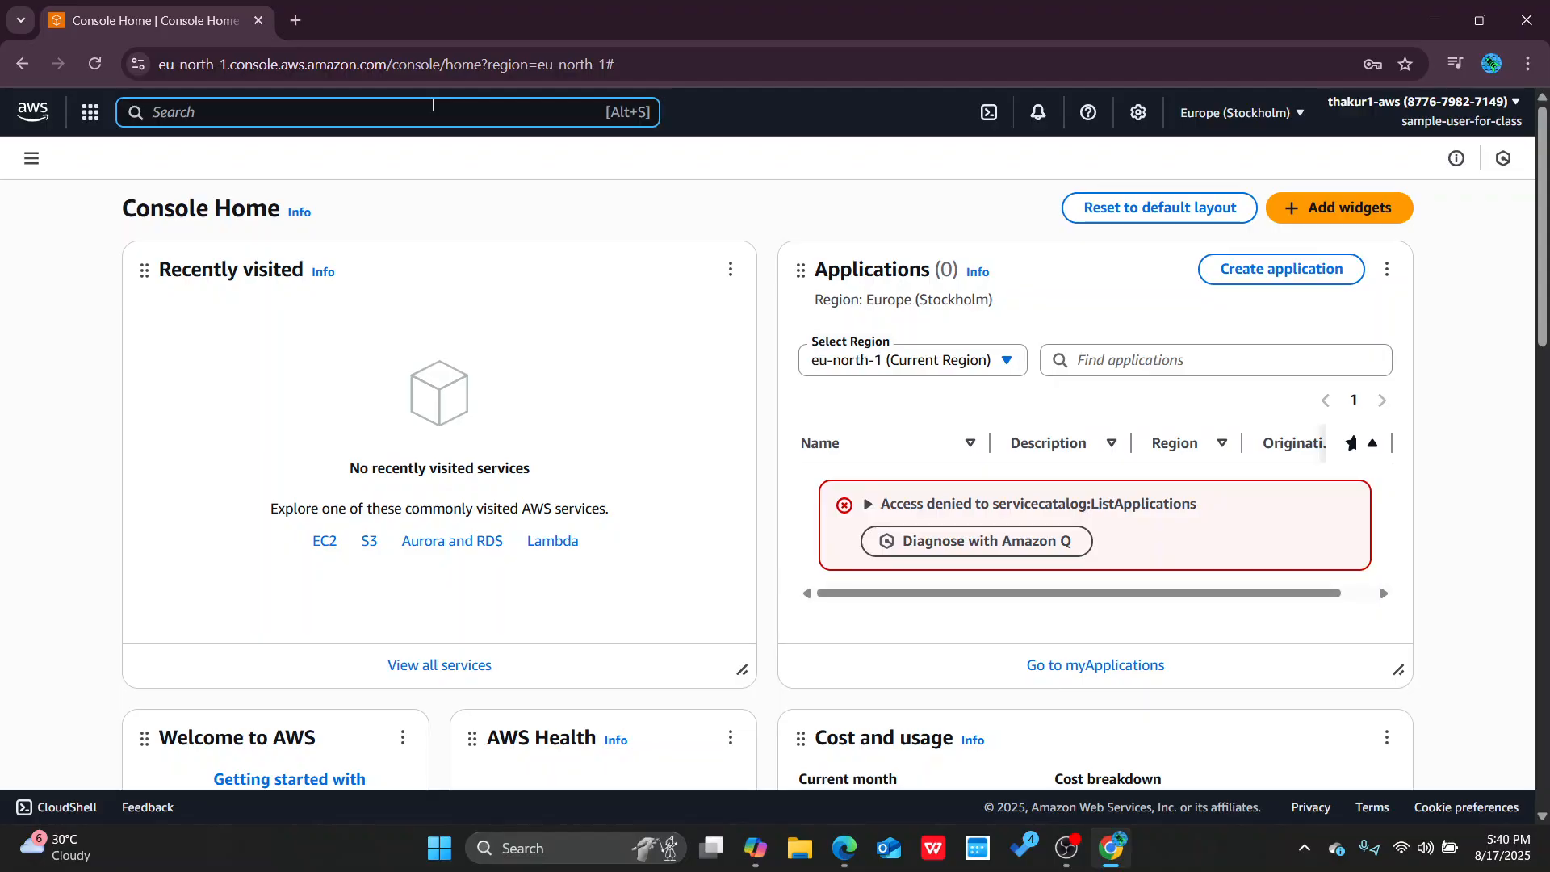
pyautogui.write('iam')
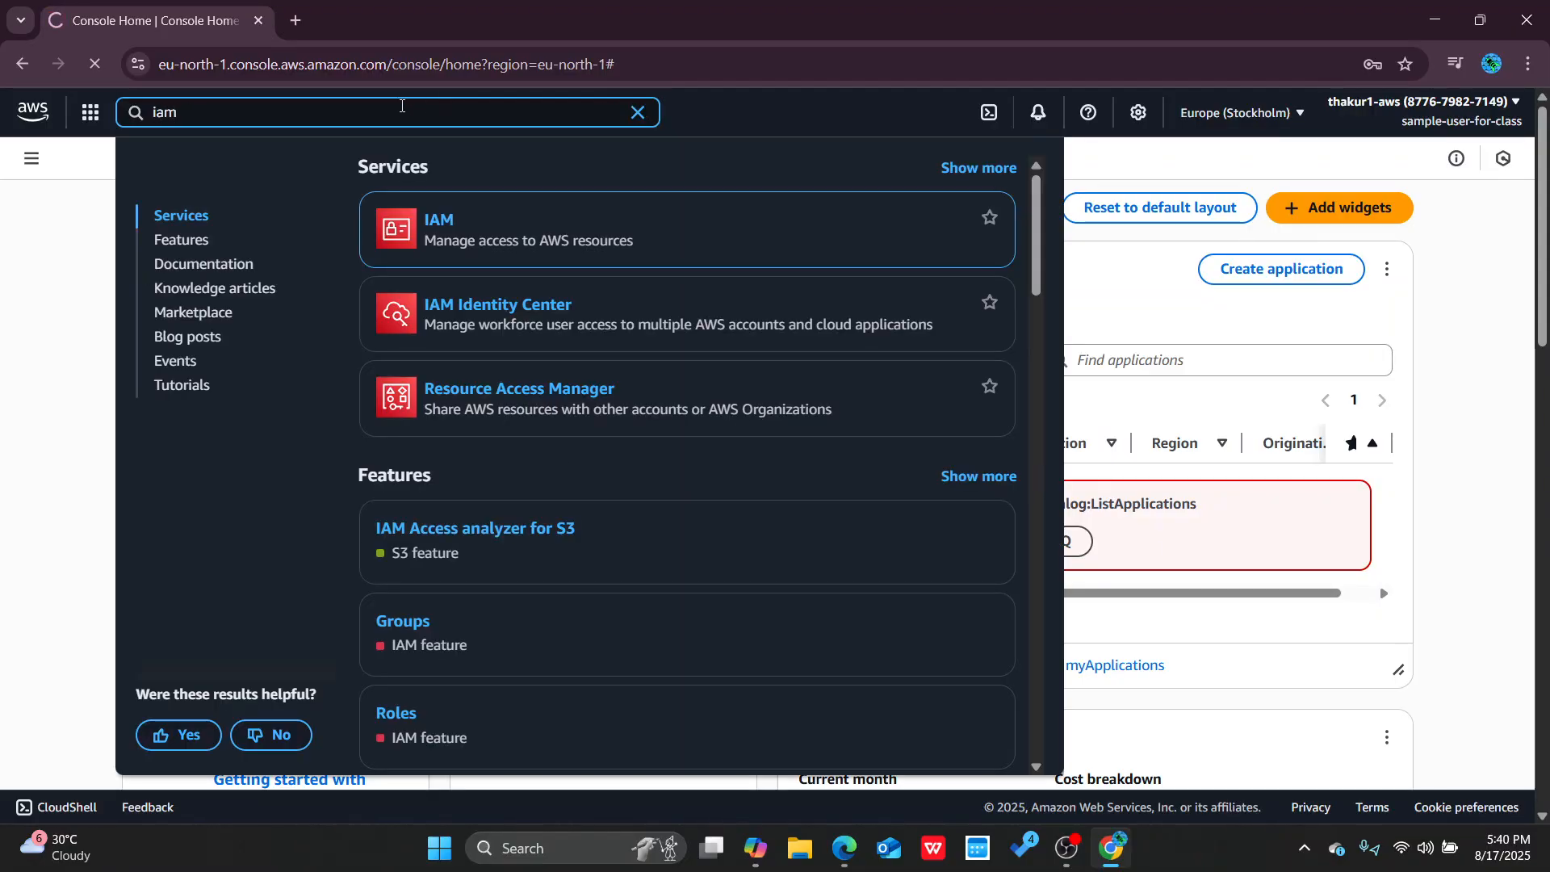
pyautogui.click(434, 223)
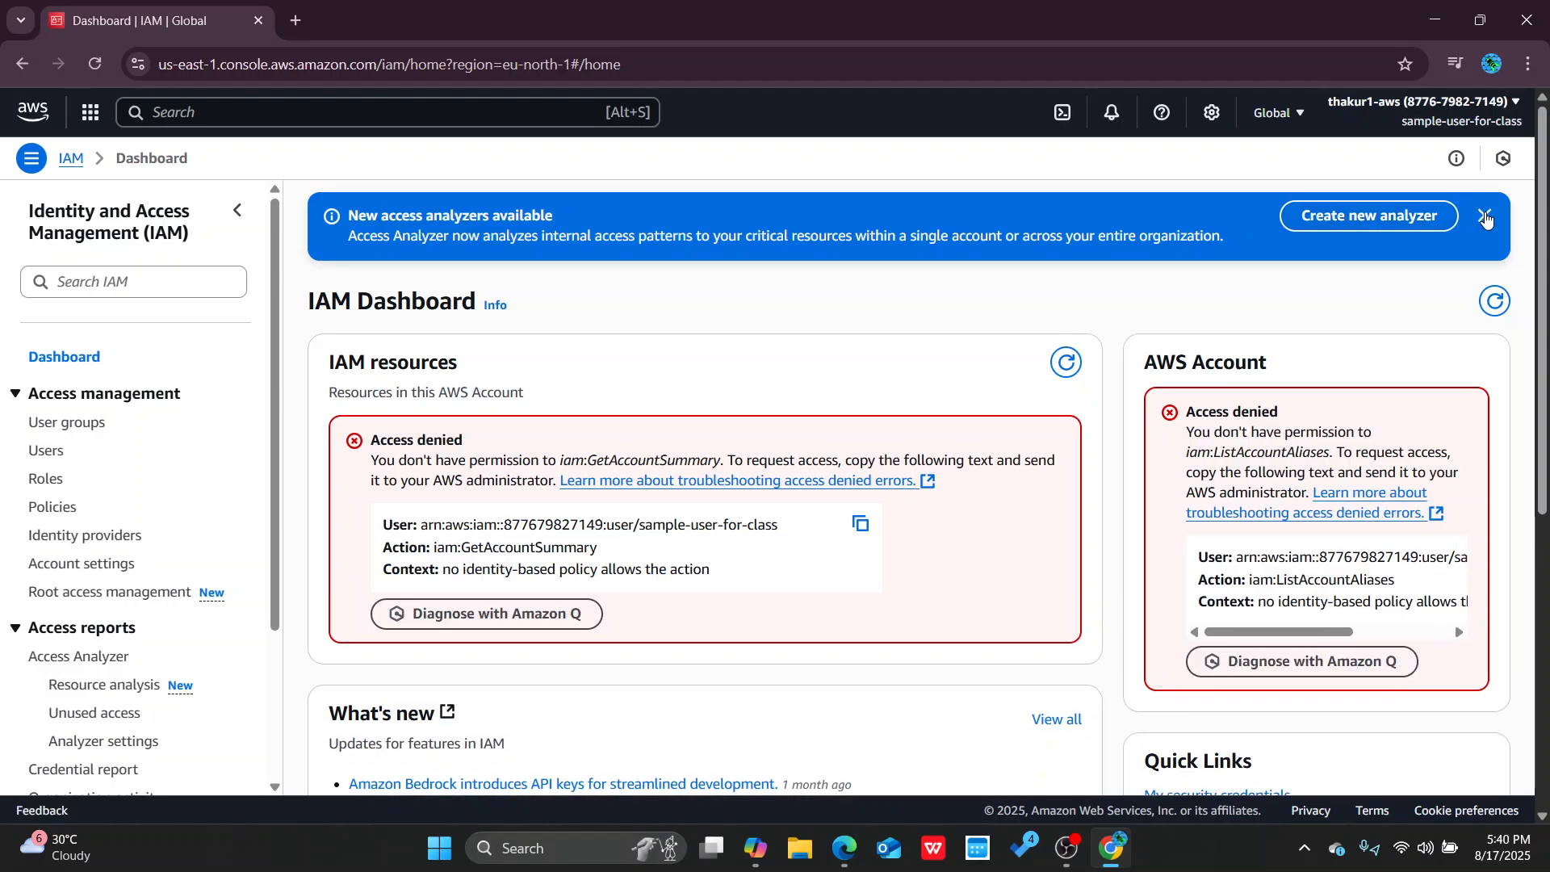
pyautogui.click(1484, 215)
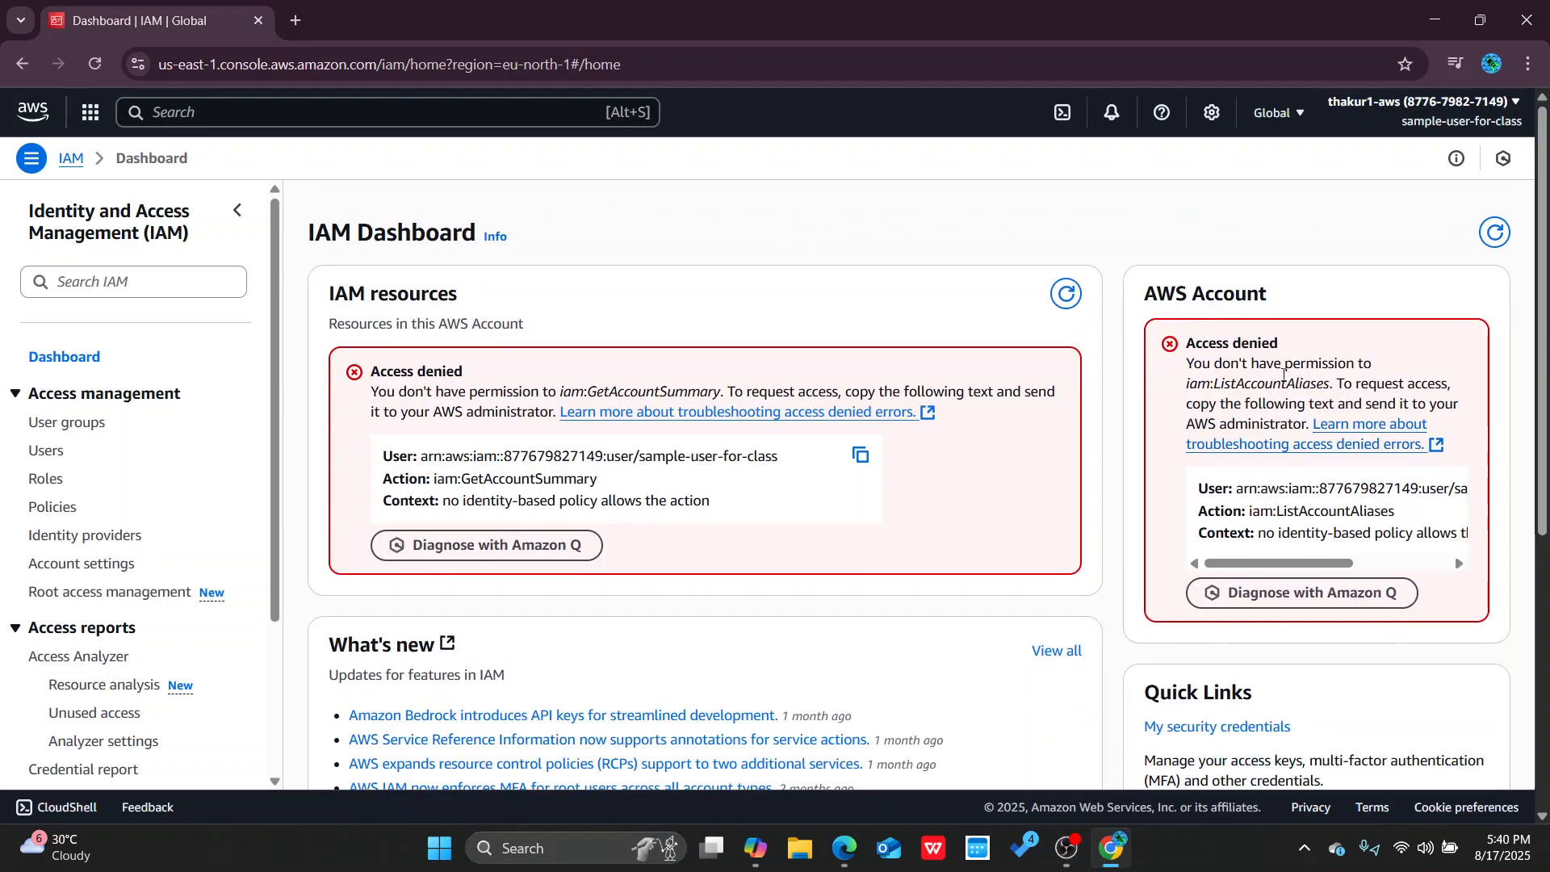
# Search for s3 and open the Amazon S3 home page to check what the user can access
pyautogui.click(179, 114)
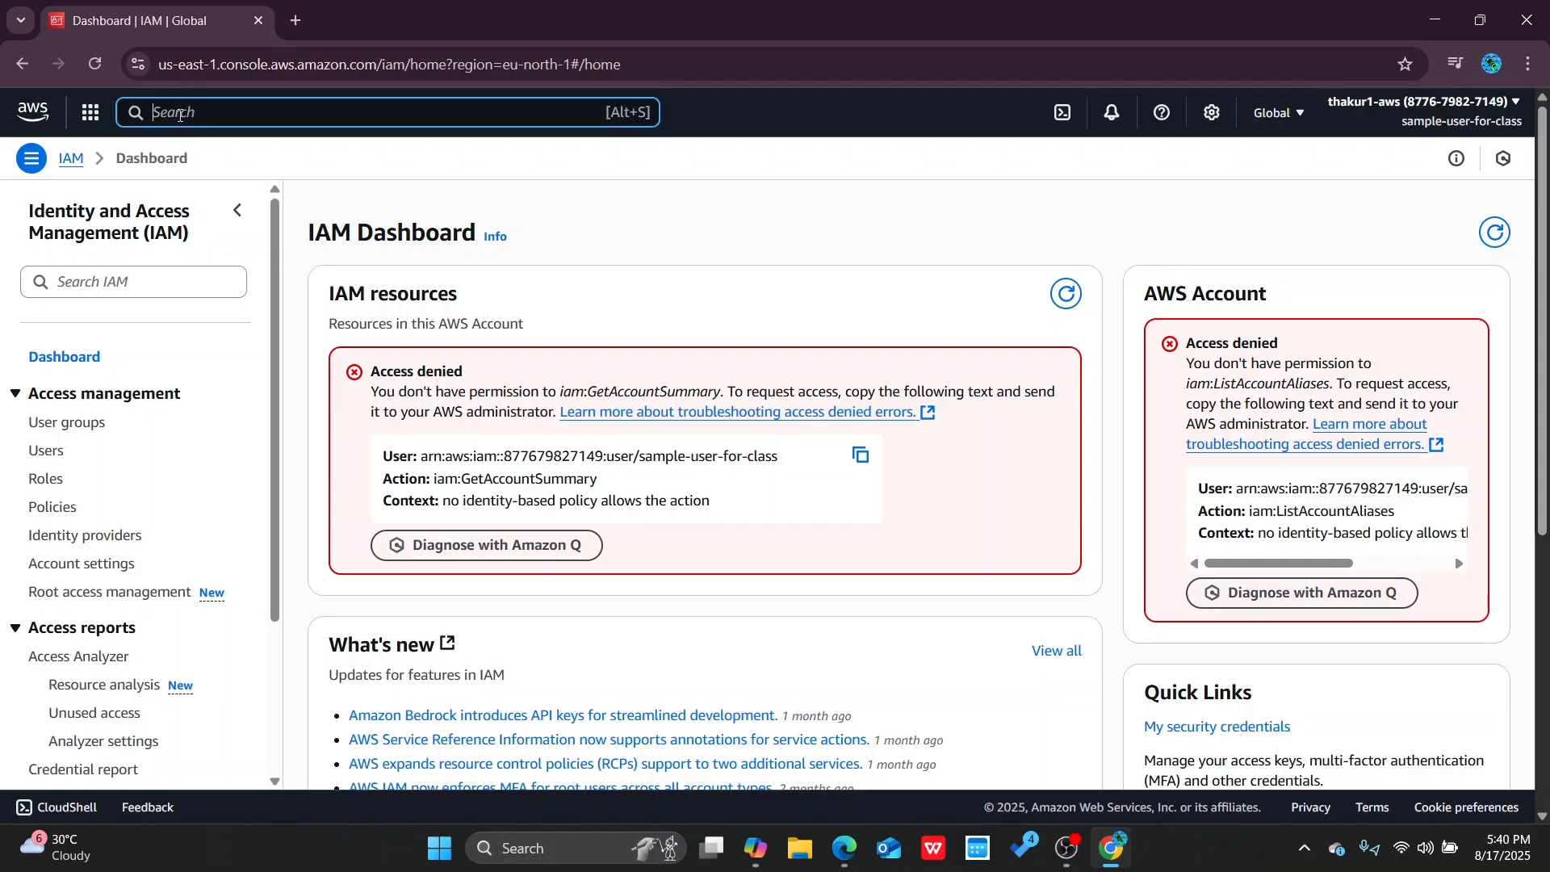
pyautogui.write('s3')
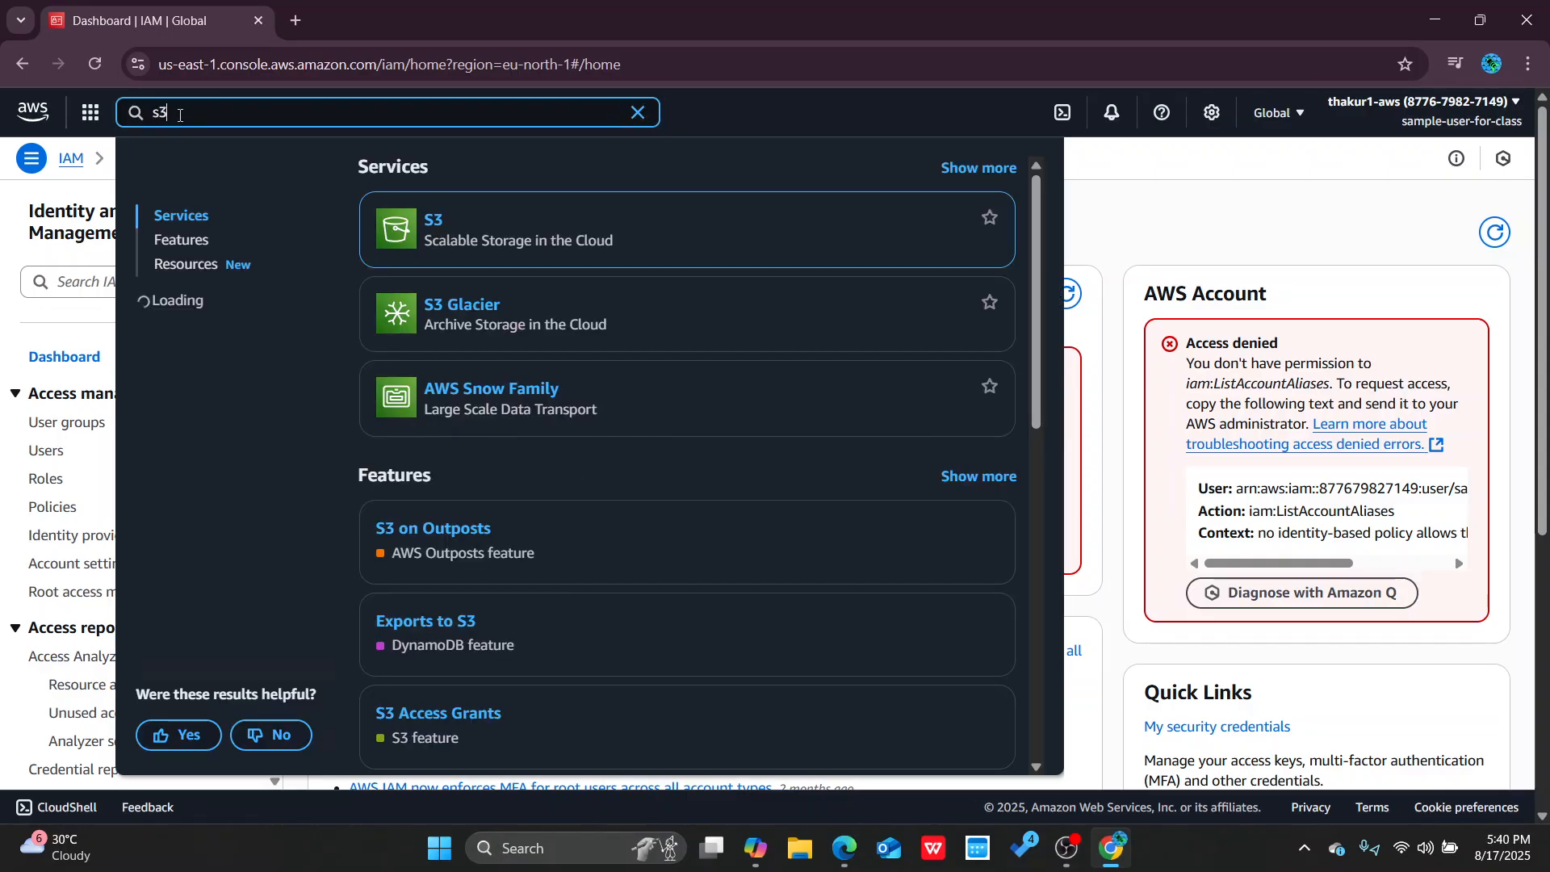
pyautogui.click(435, 221)
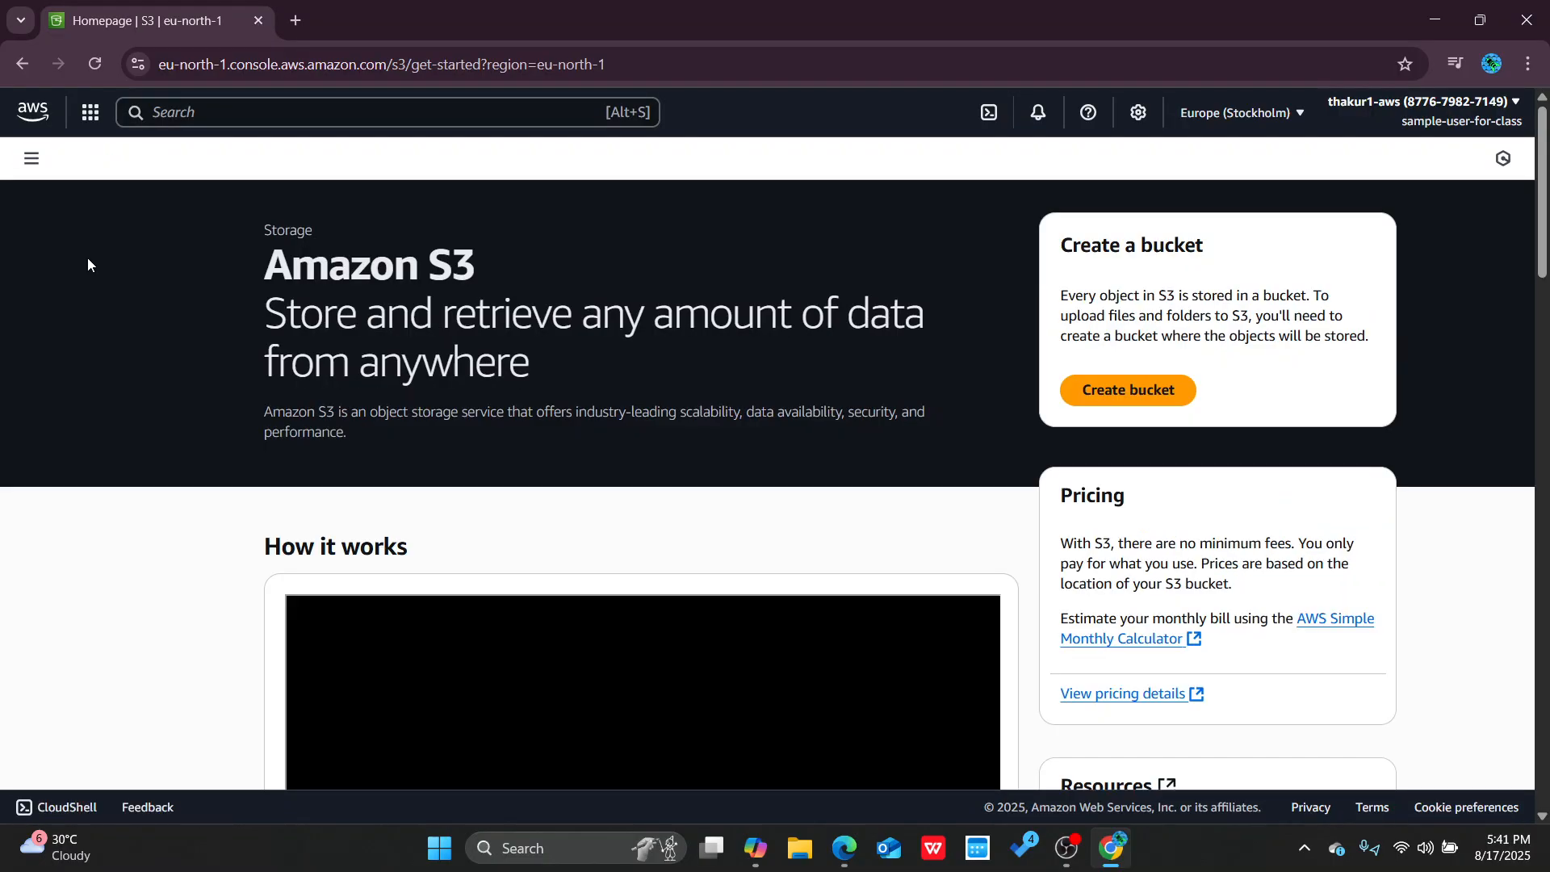
pyautogui.scroll(-3, 1106, 477)
pyautogui.scroll(2, 921, 550)
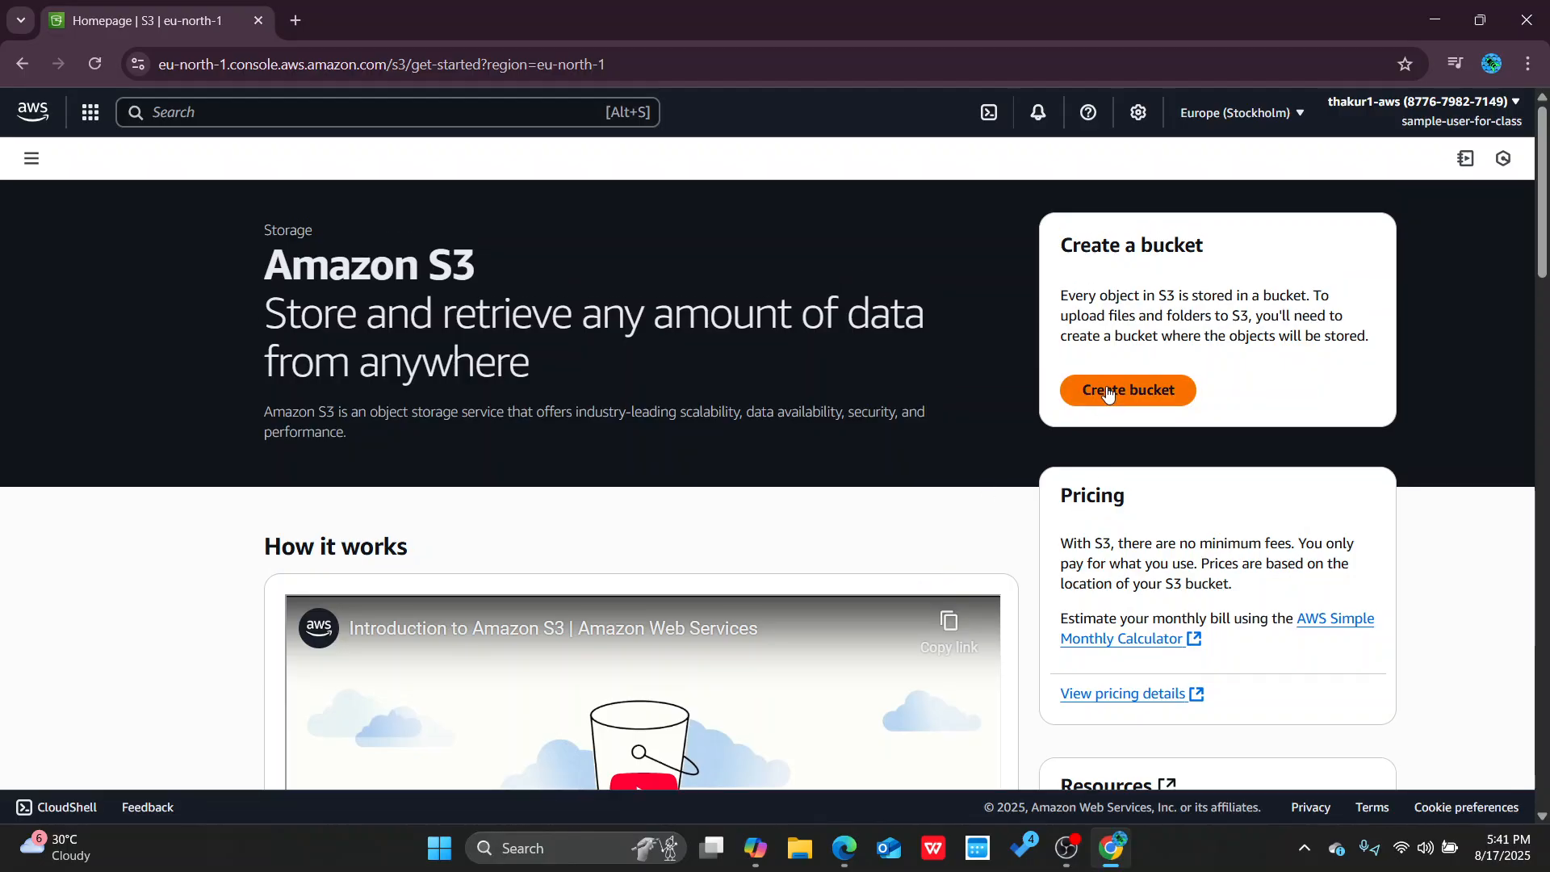
# Open the S3 bucket creation form and look through its settings down to default encryption
pyautogui.click(1110, 389)
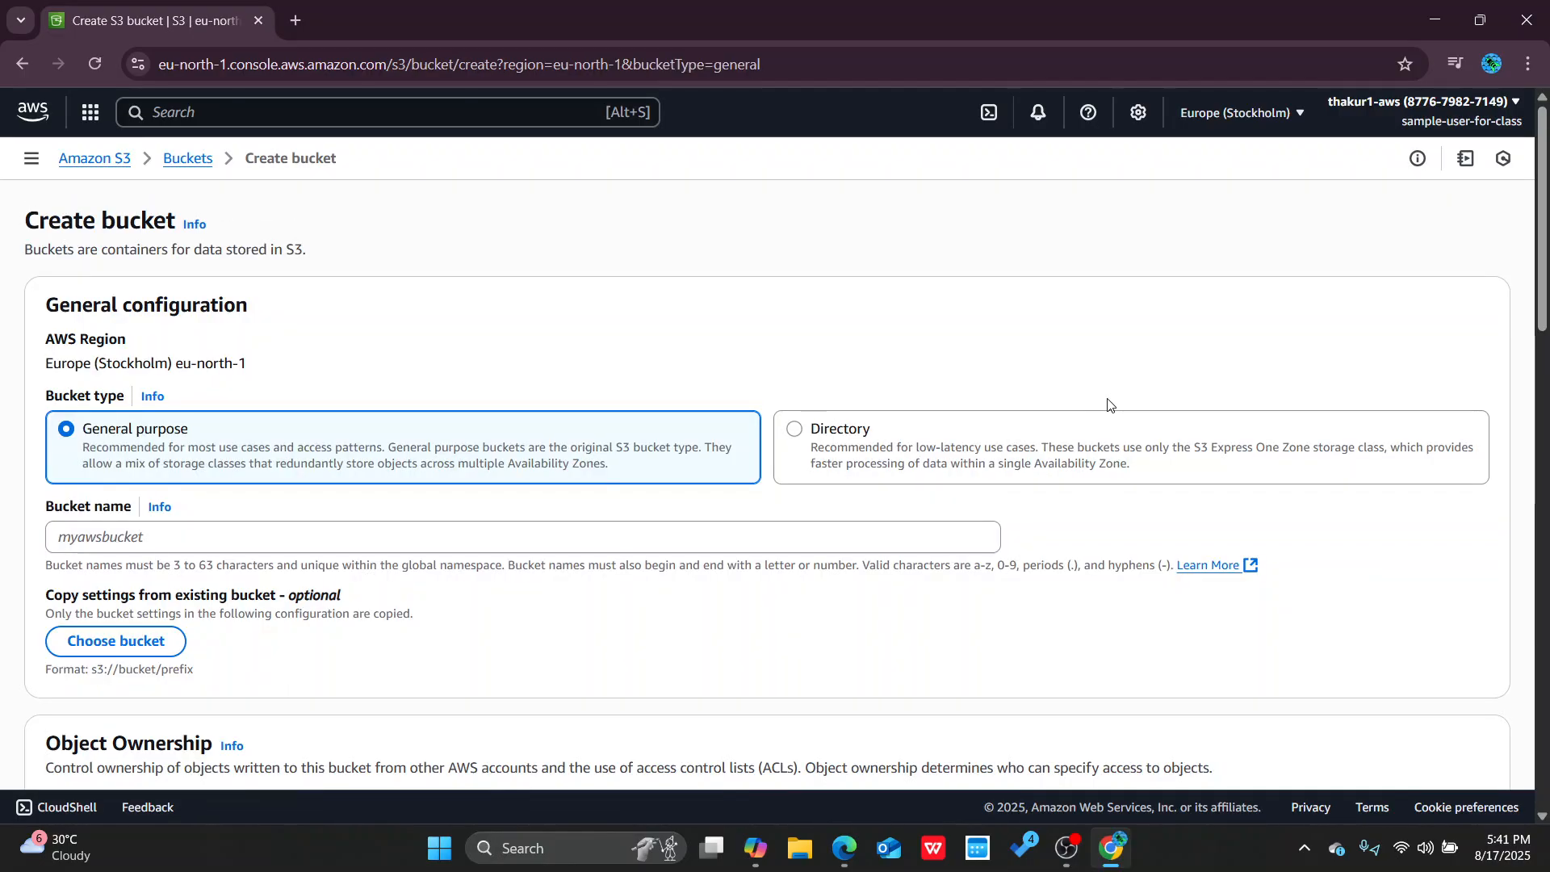
pyautogui.scroll(-20, 1109, 403)
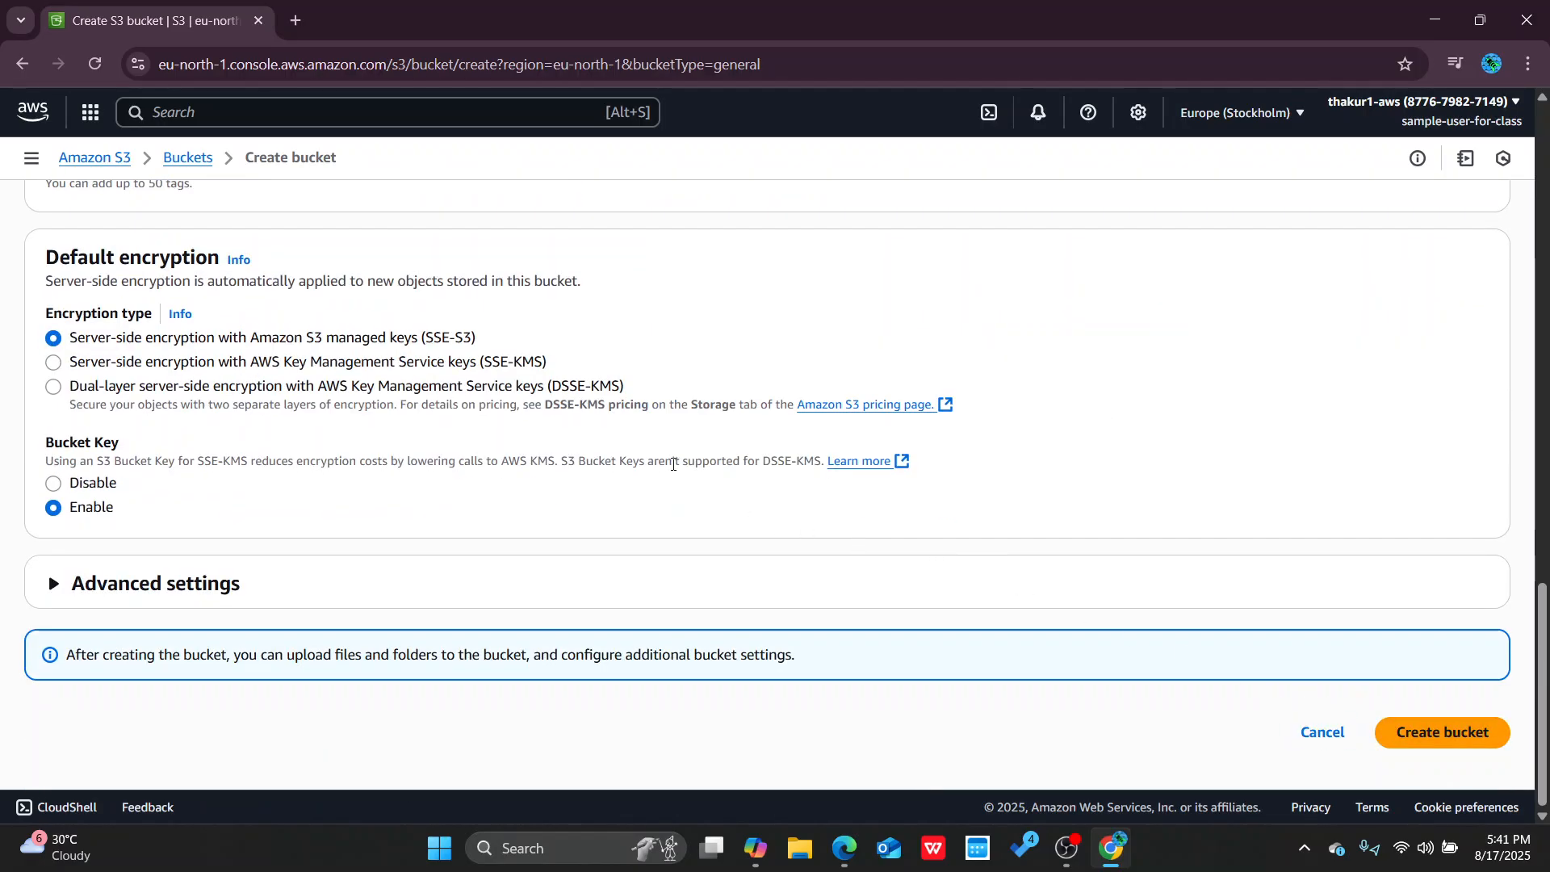
pyautogui.scroll(10, 674, 465)
# Search for Ec2, open the EC2 dashboard, and look through the resource sections available to the user
pyautogui.click(346, 110)
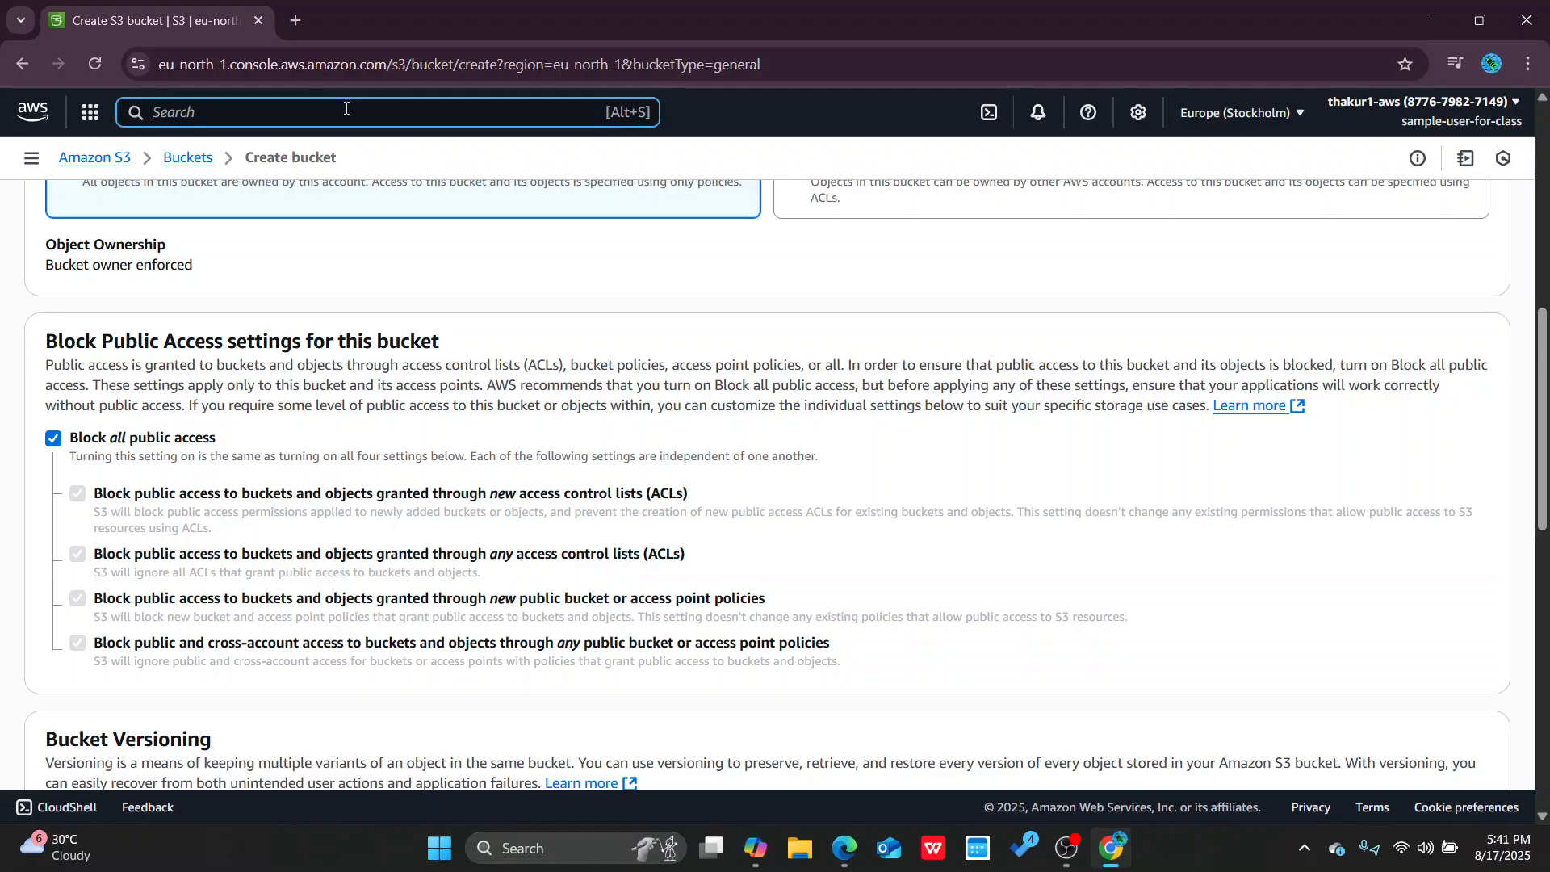
pyautogui.write('Ec2')
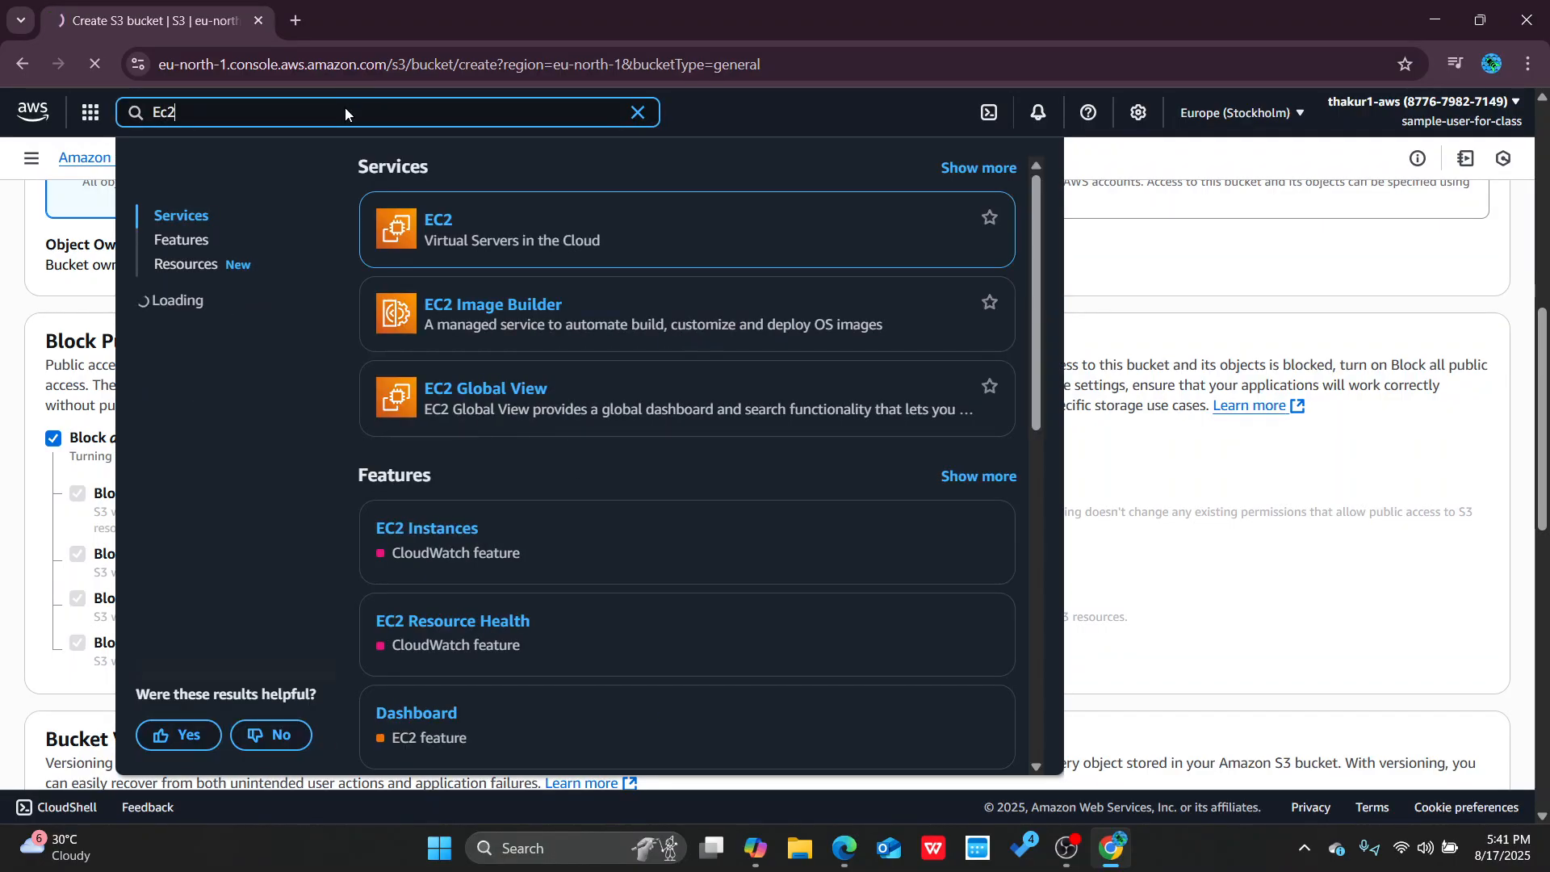
pyautogui.press('Return')
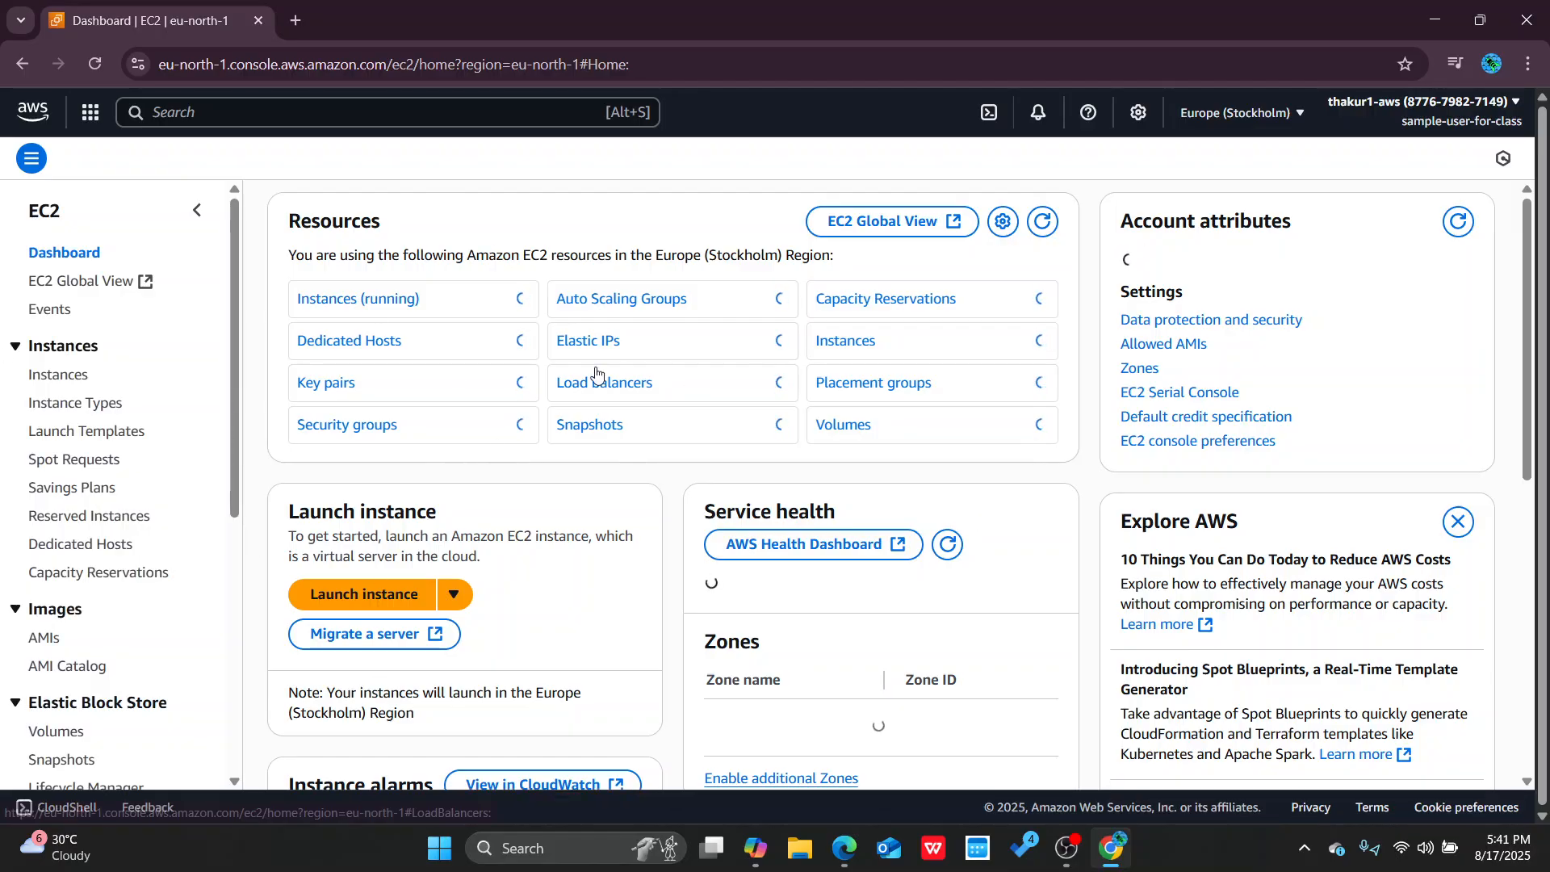
pyautogui.click(50, 251)
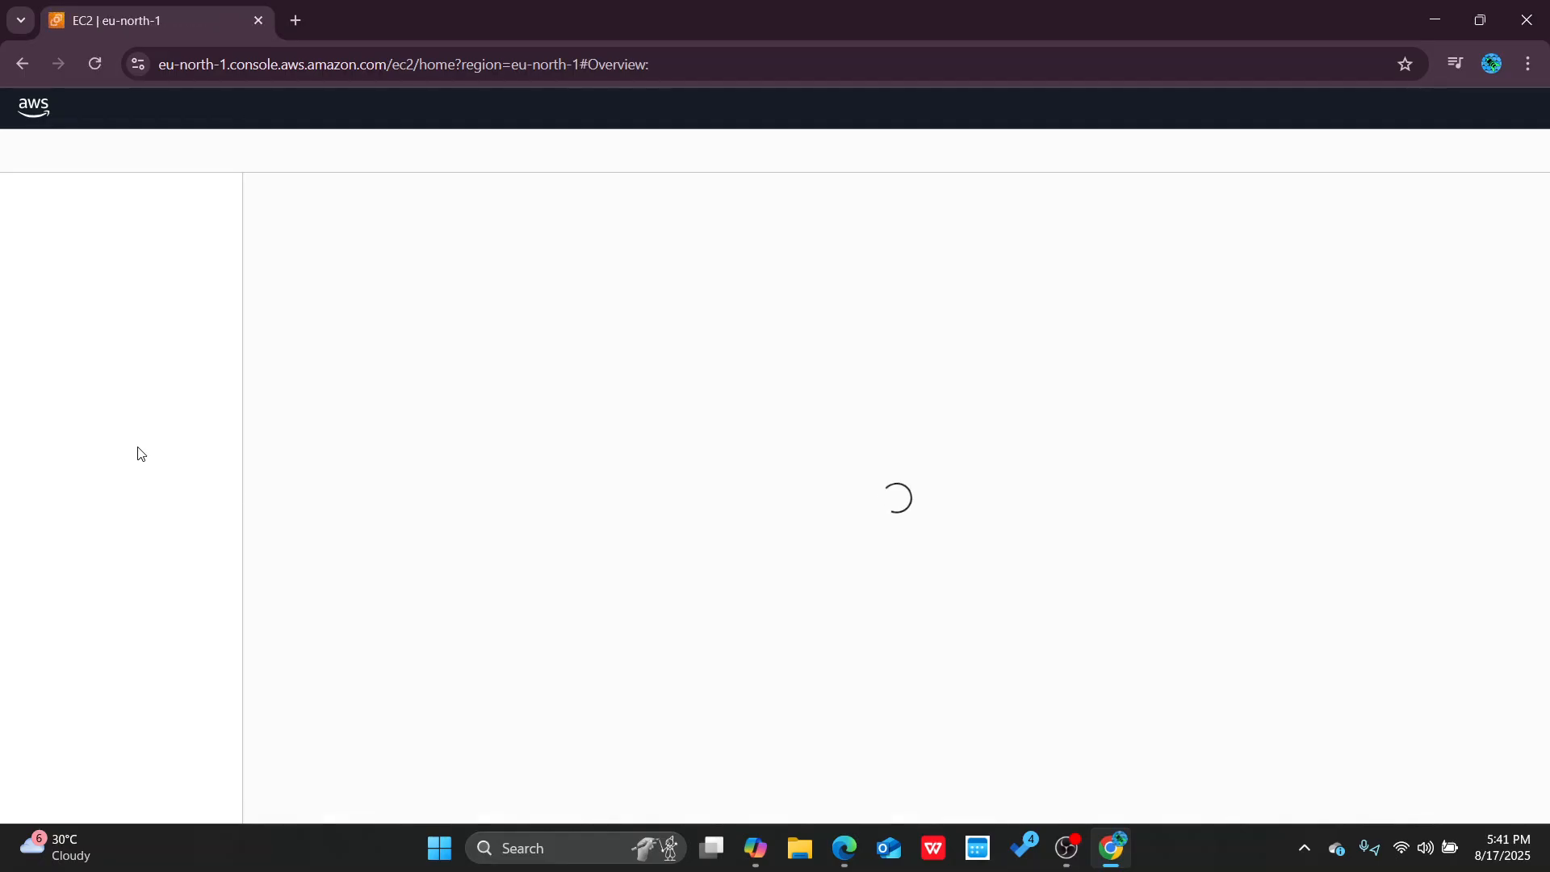
pyautogui.scroll(-4, 121, 565)
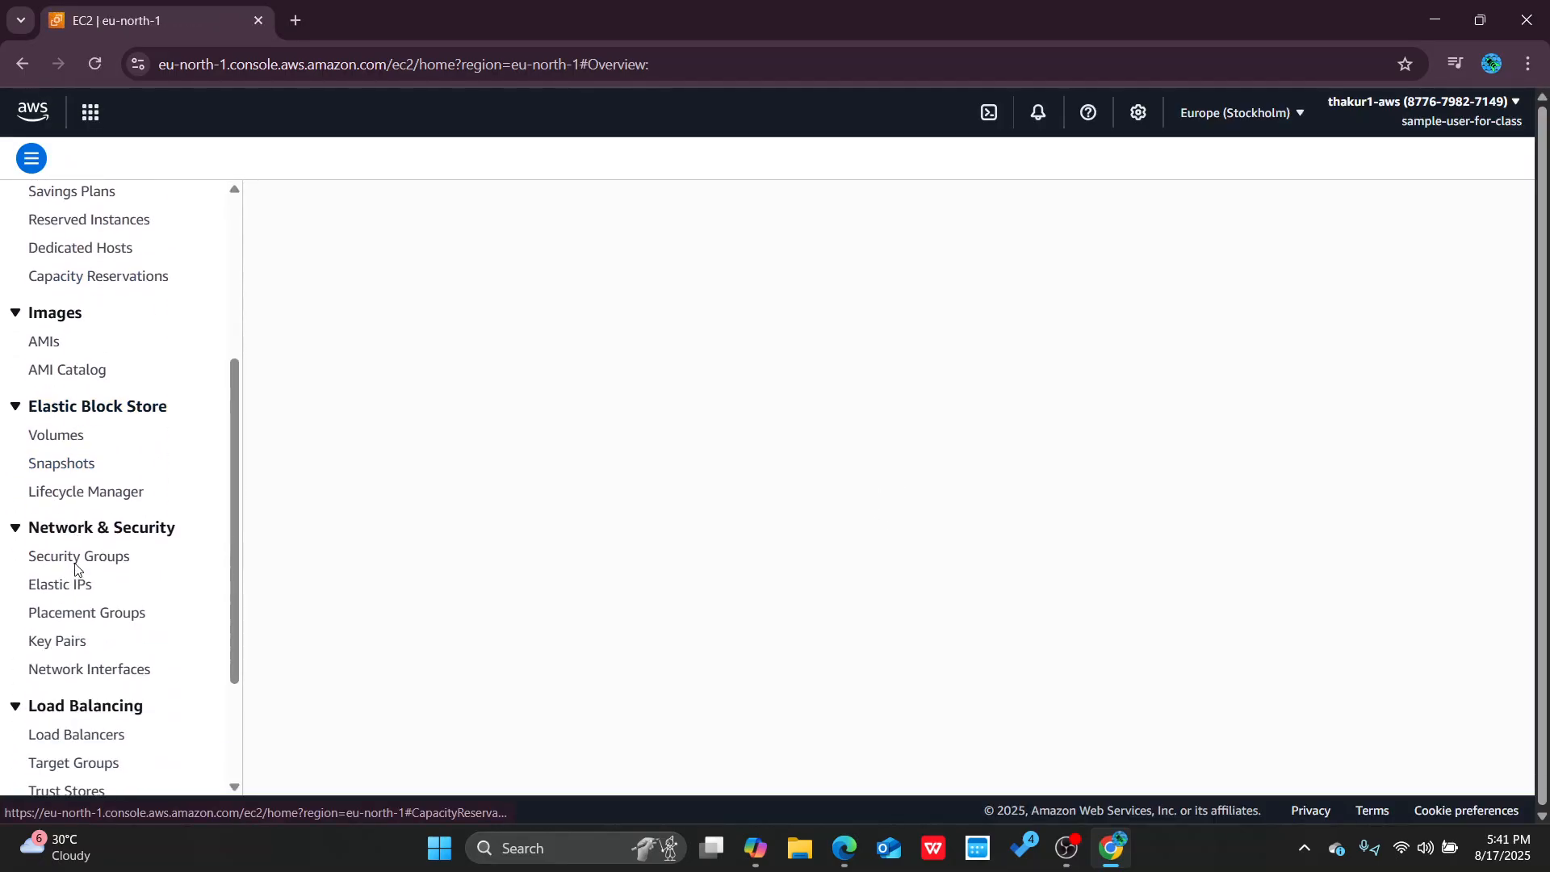
# Switch from Chrome back to the IAM console in Edge and return to the users list without viewing or downloading the new user's password
pyautogui.scroll(-3, 145, 379)
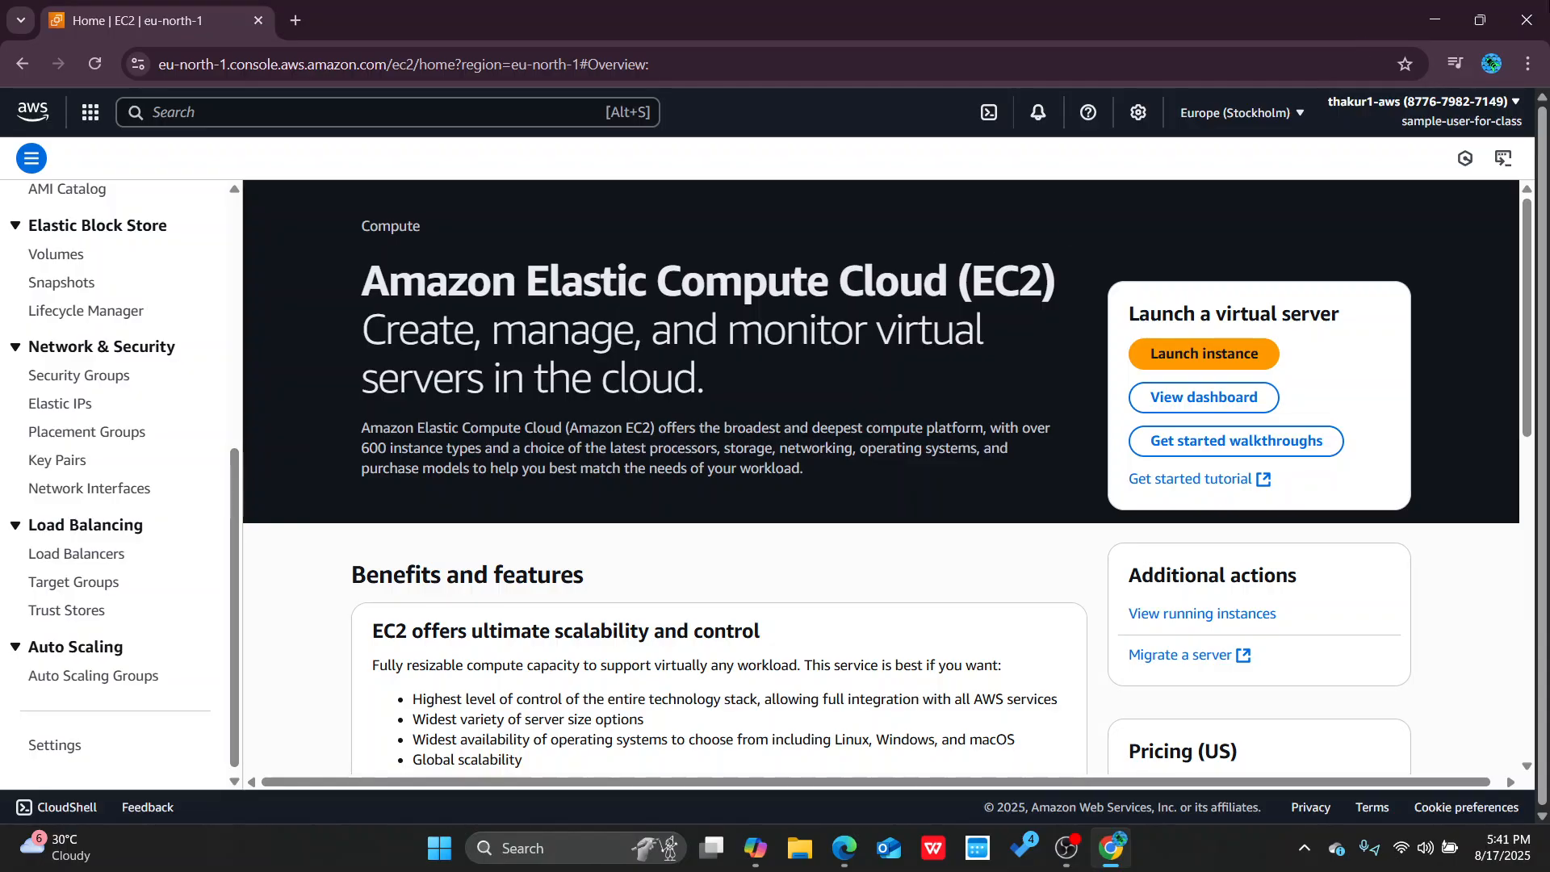
pyautogui.click(1454, 8)
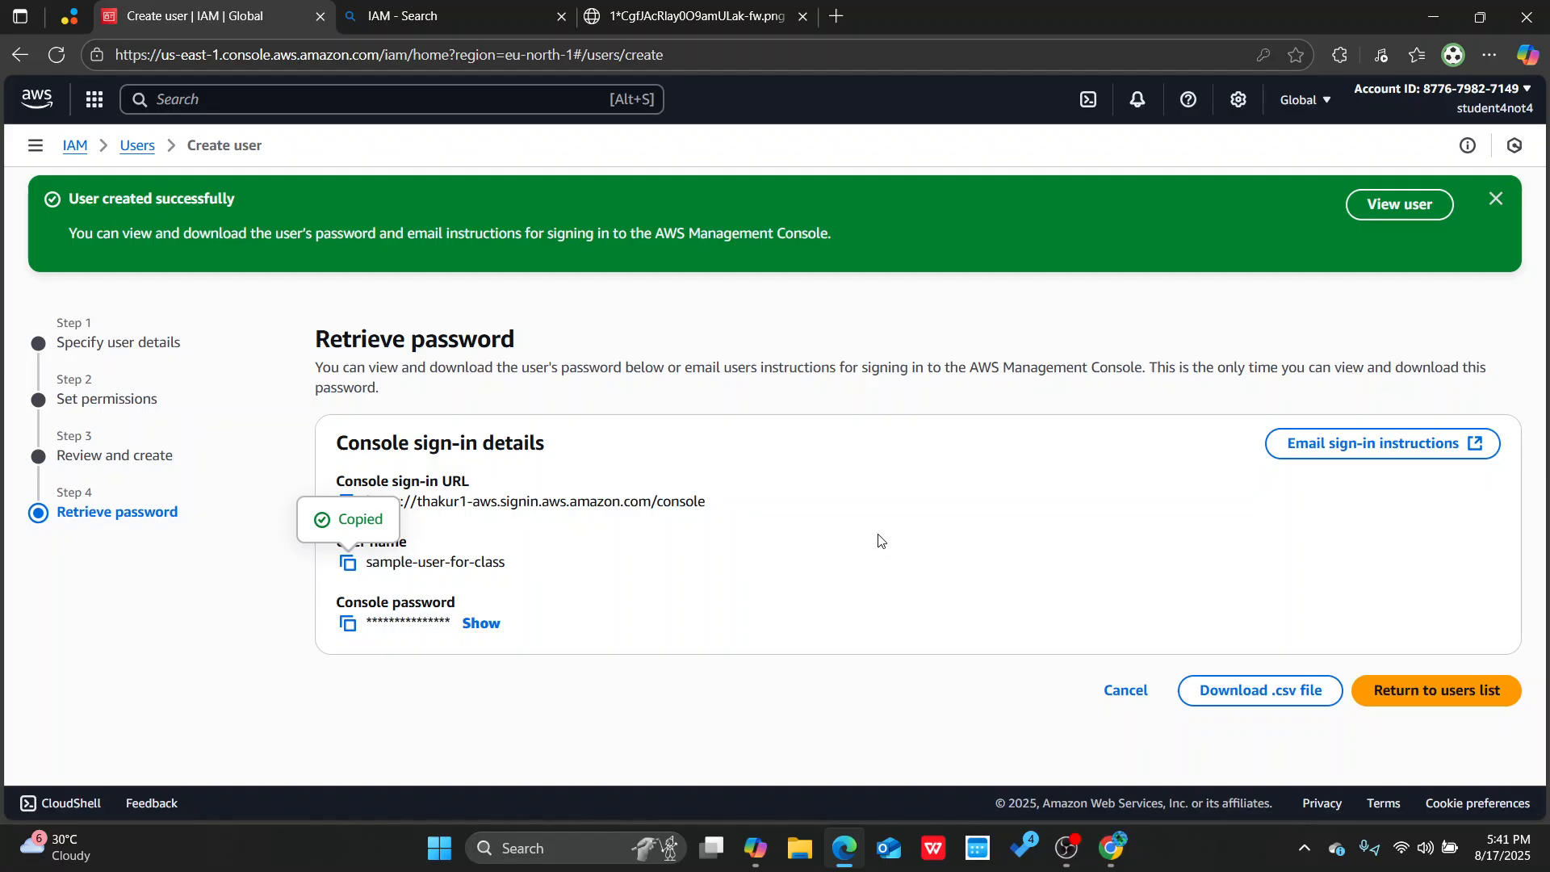
pyautogui.click(133, 148)
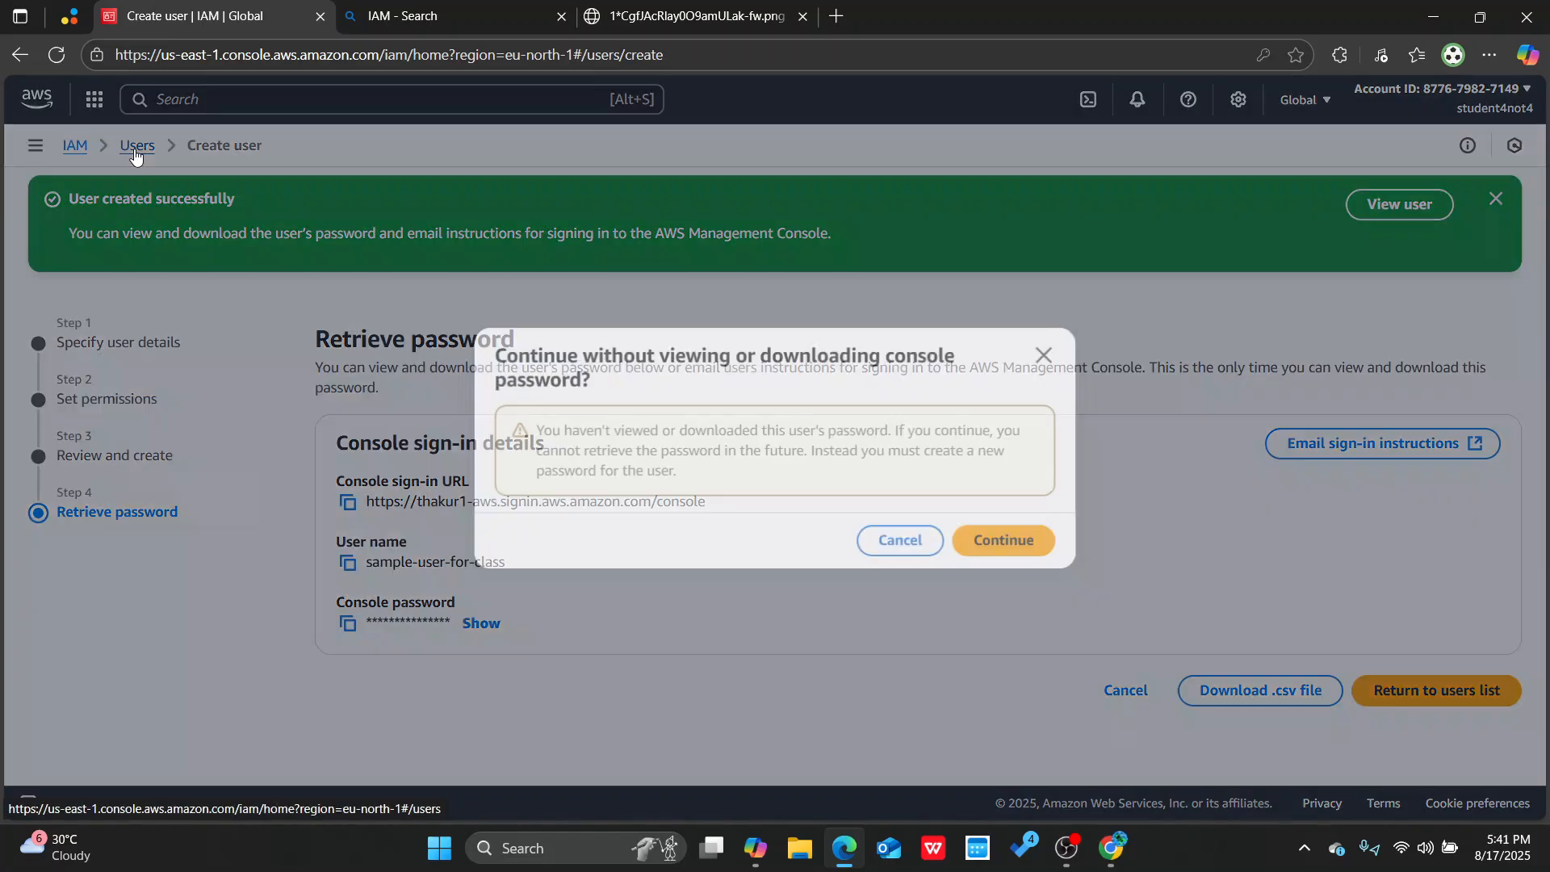
pyautogui.click(1023, 540)
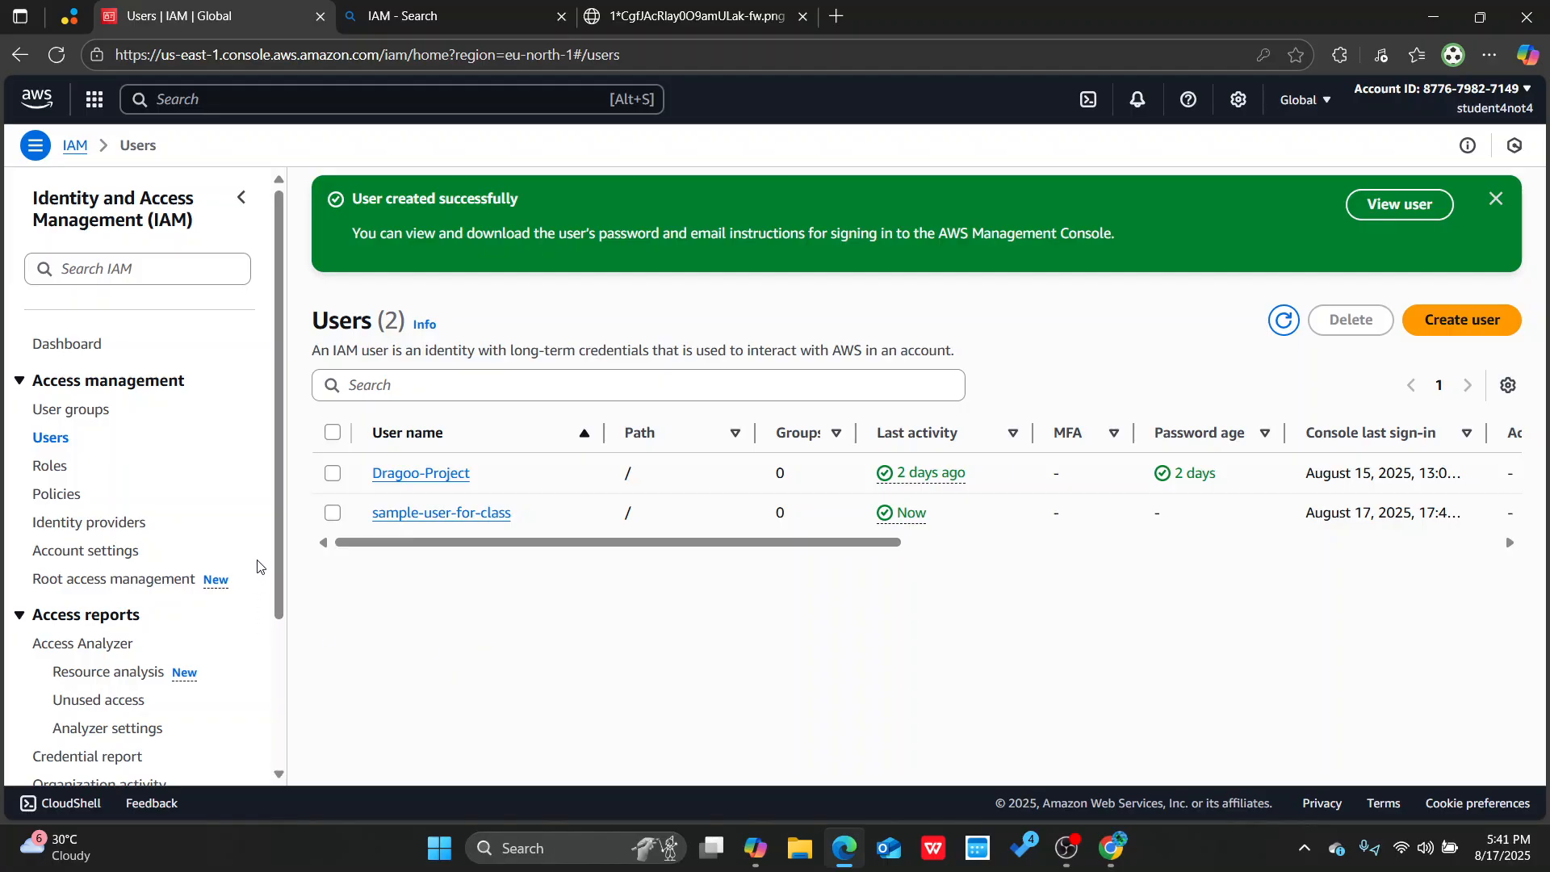
# Delete the IAM user sample-user-for-class, entering "confirm" as the written consent for the deletion
pyautogui.click(334, 514)
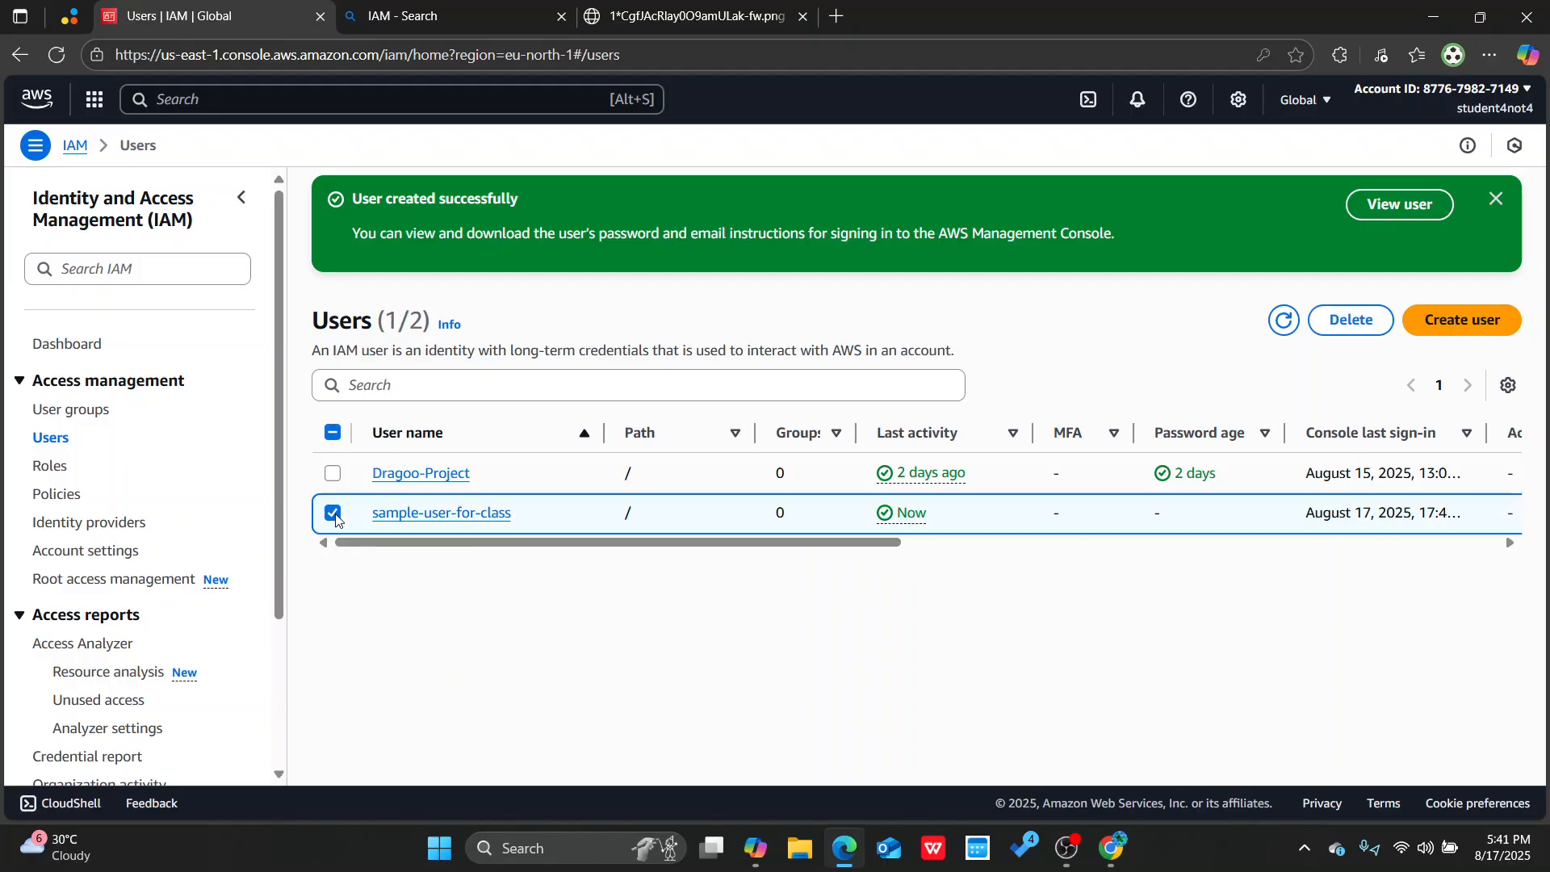
pyautogui.click(1366, 319)
pyautogui.click(769, 558)
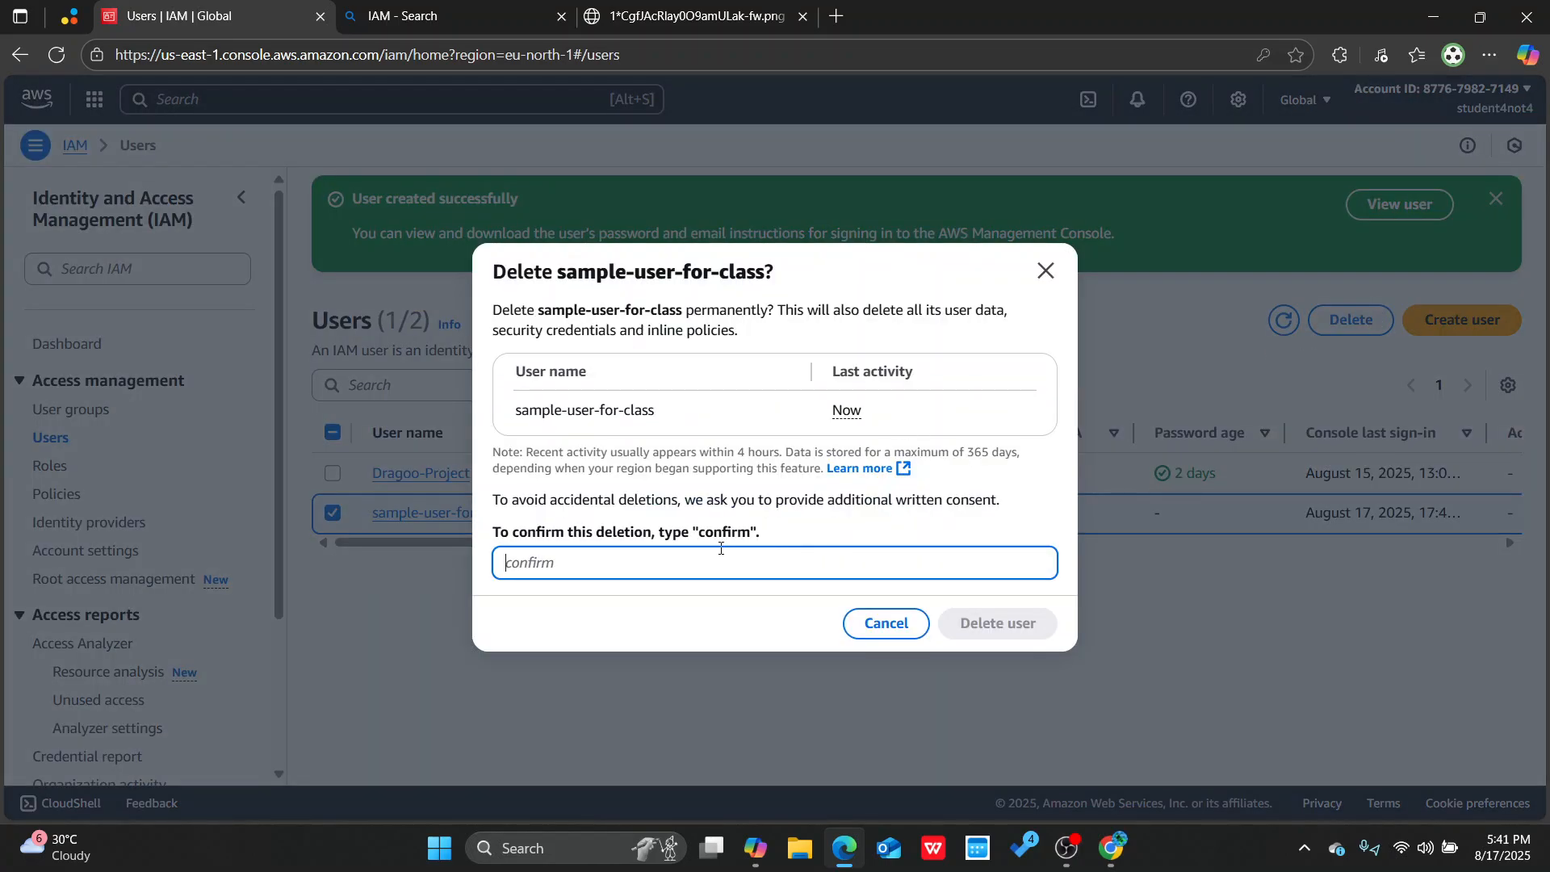
pyautogui.moveTo(707, 535); pyautogui.dragTo(751, 538)
pyautogui.click(700, 534)
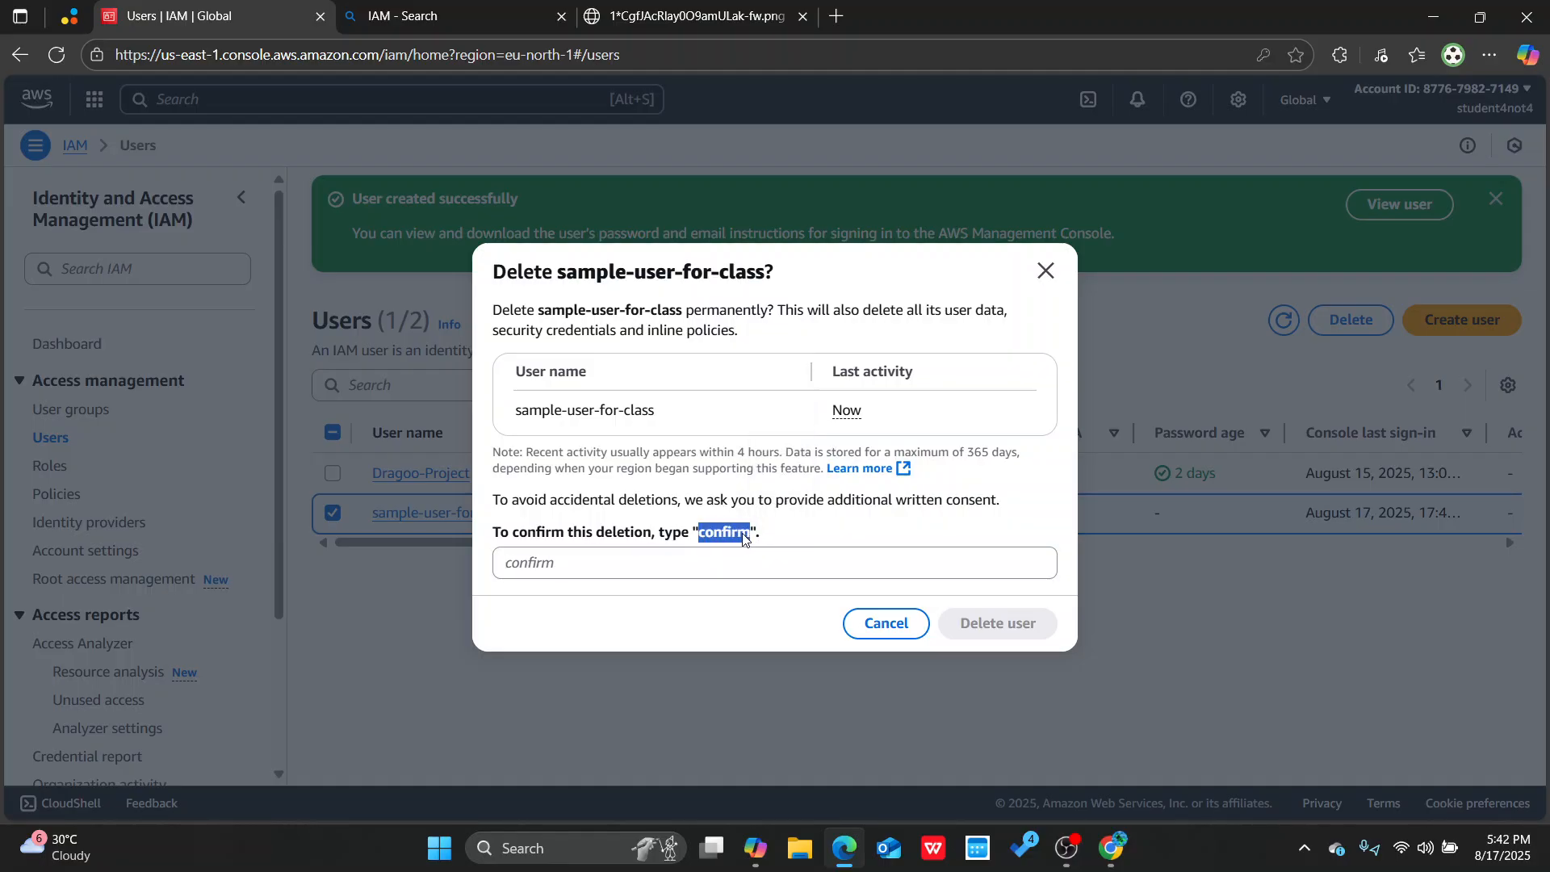
pyautogui.rightClick(744, 539)
pyautogui.click(821, 255)
pyautogui.click(948, 572)
pyautogui.hotkey('ctrl', 'v')
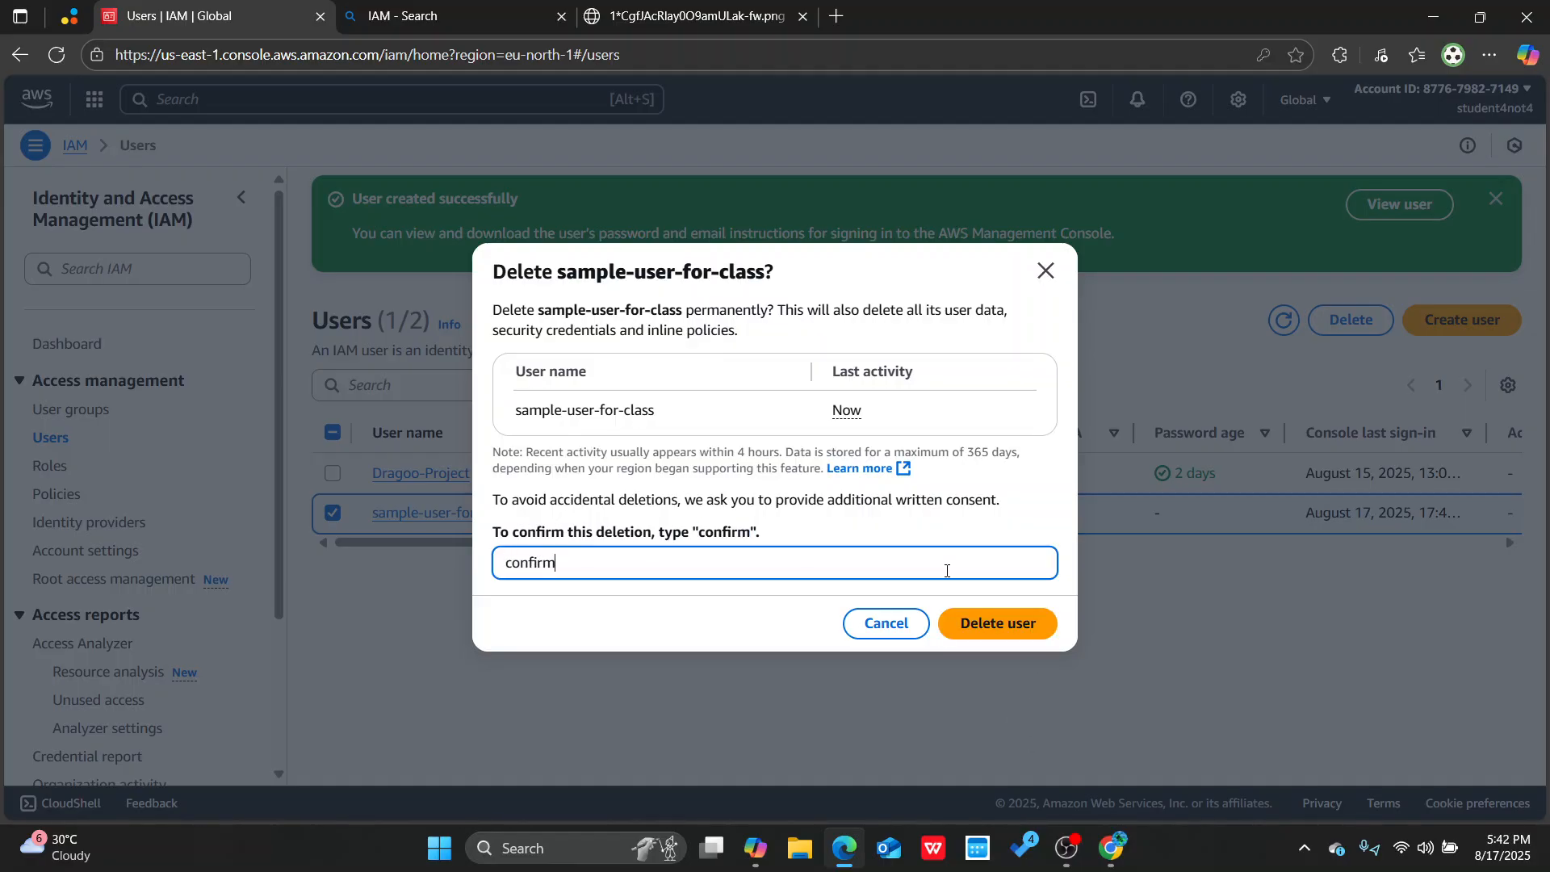
pyautogui.click(998, 624)
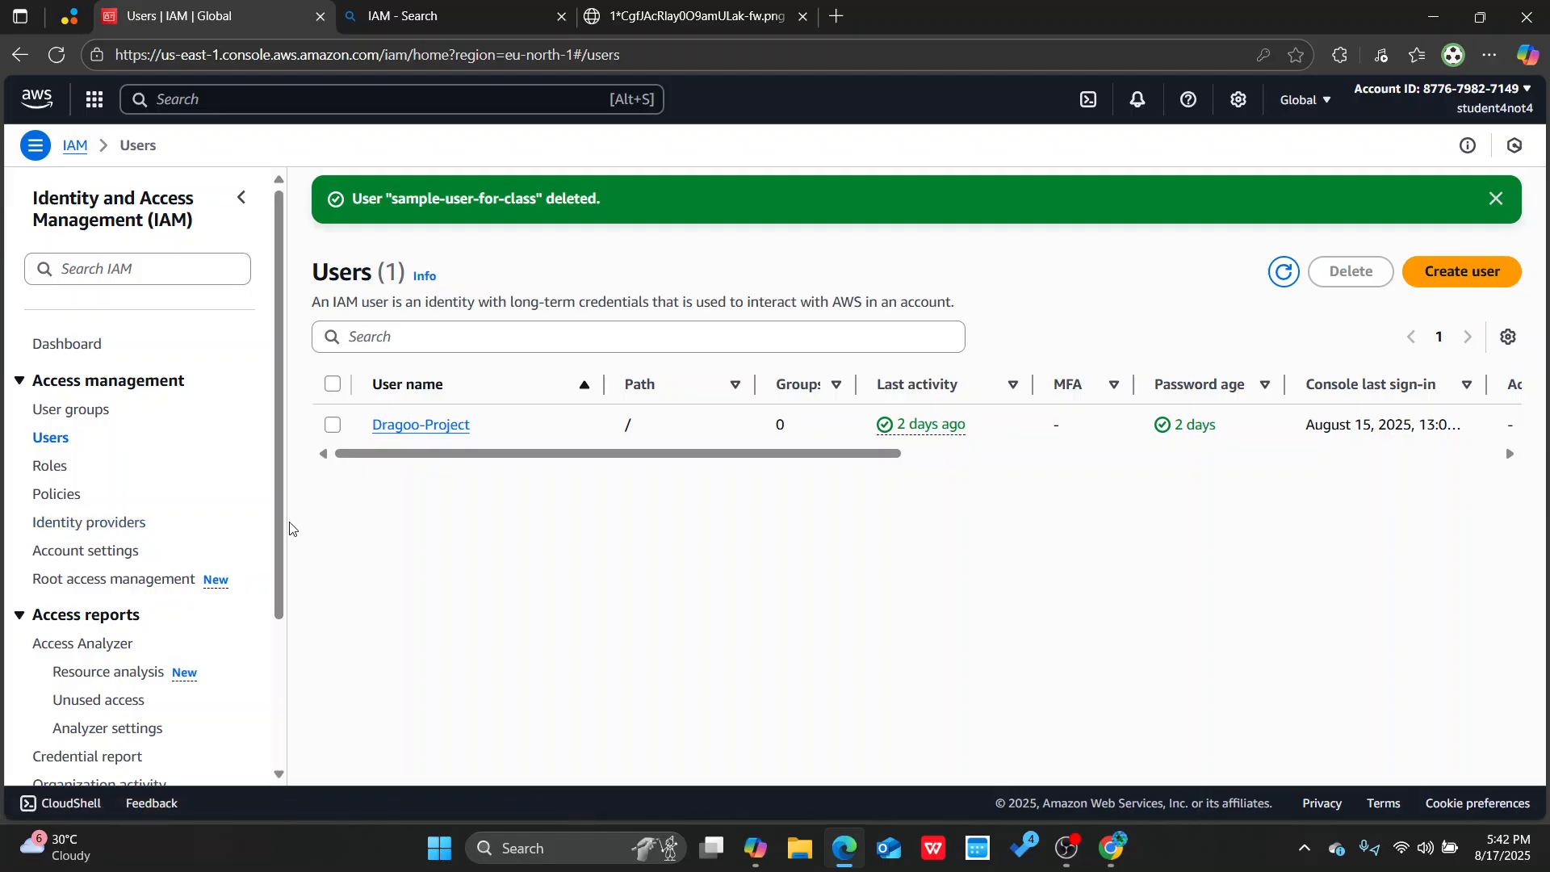
pyautogui.scroll(-2, 215, 560)
pyautogui.scroll(3, 215, 565)
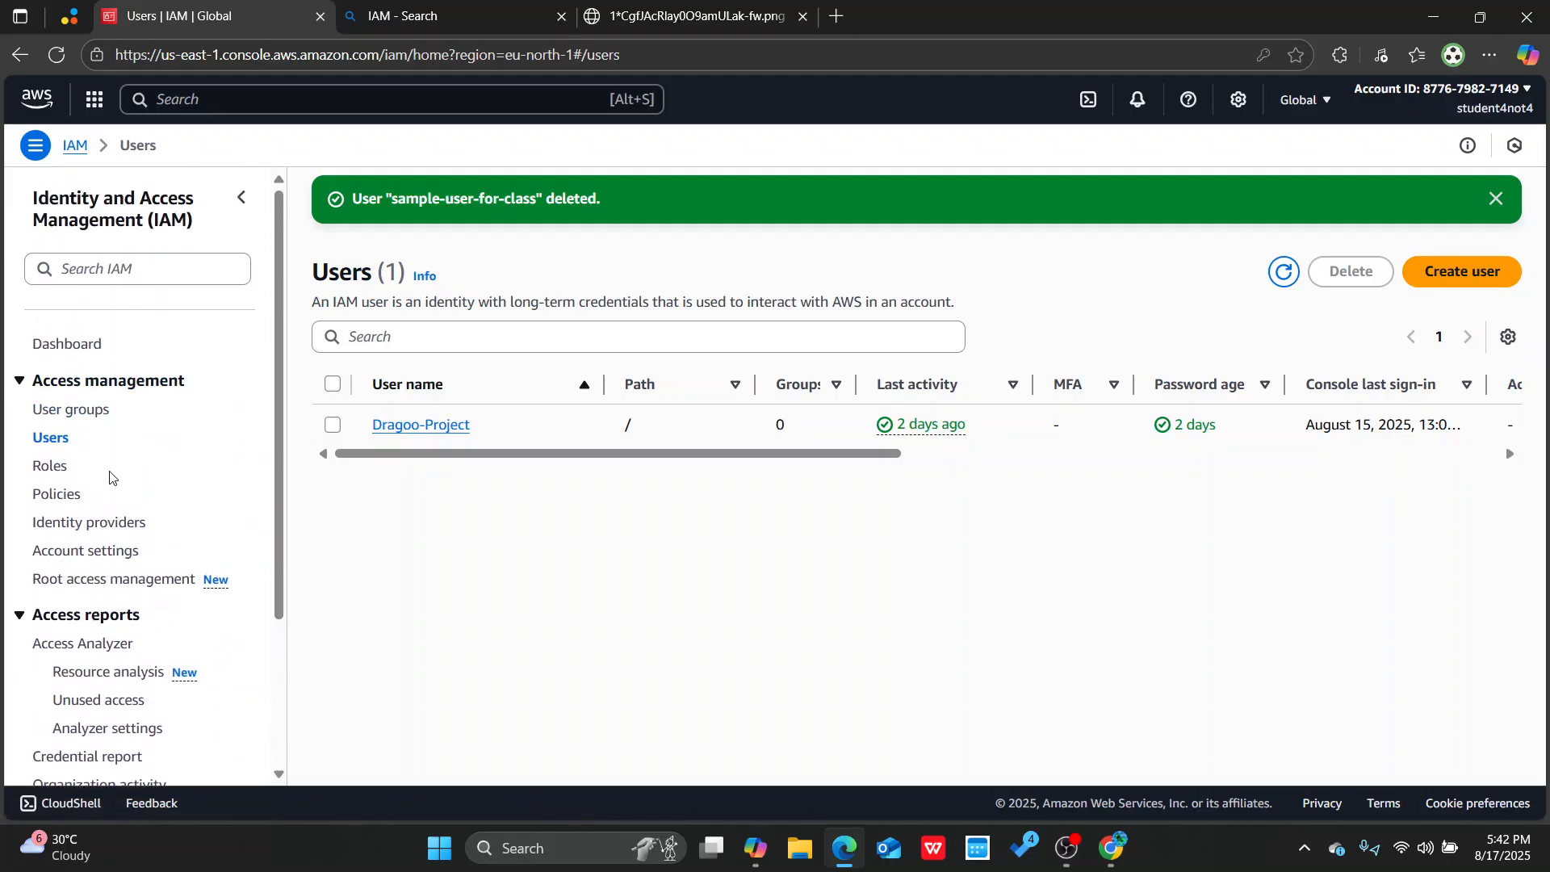